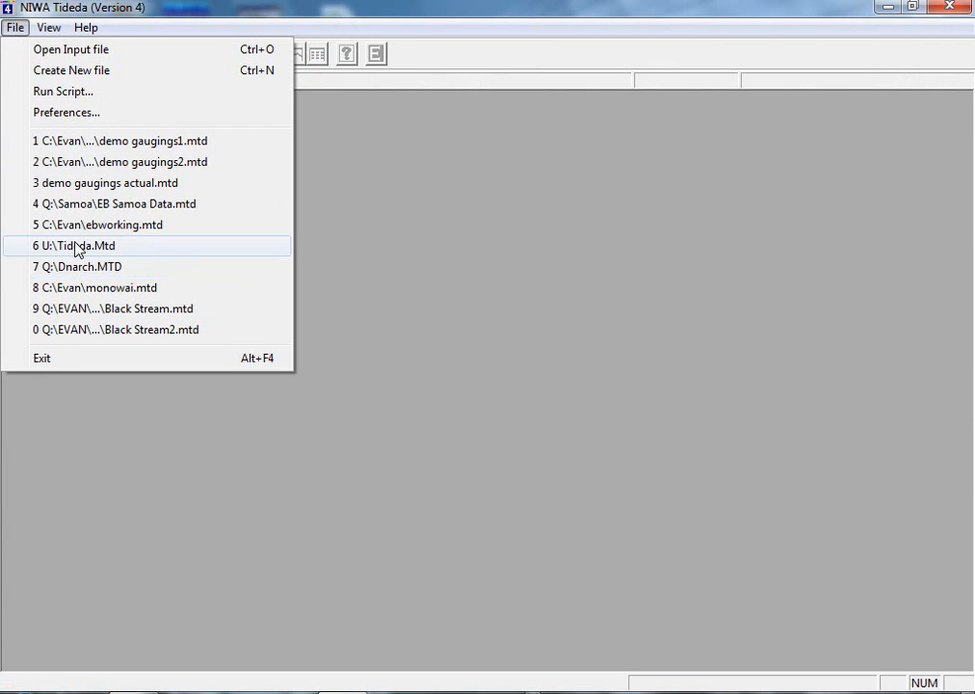
Open demo gaugings1.mtd and graph Item 1 and the rated Item 1R of site 80901.
{"action": "left_click", "coordinate": [150, 144]}
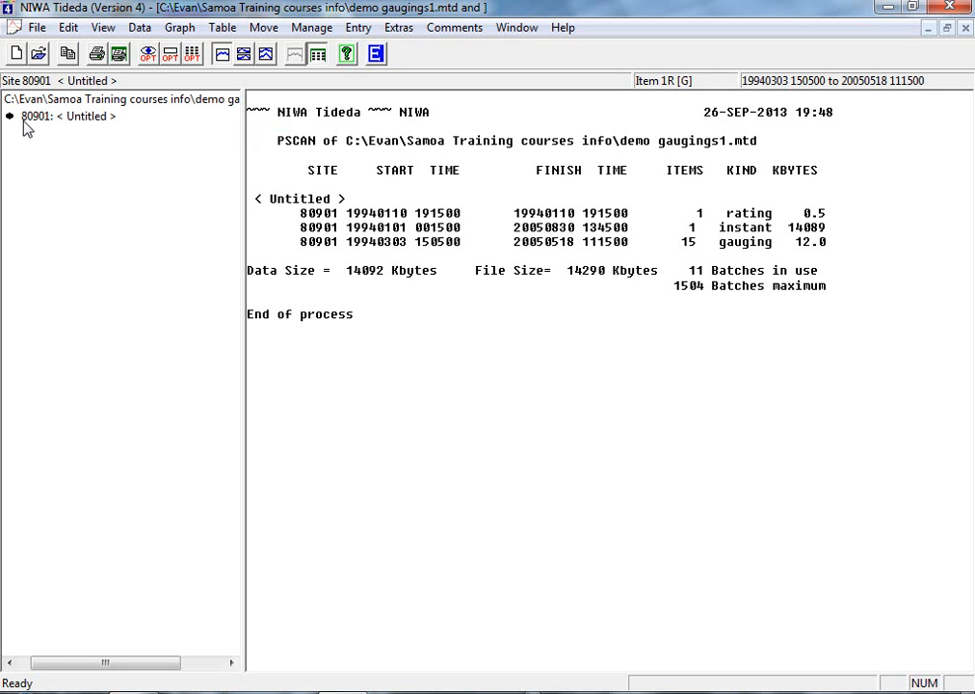
{"action": "double_click", "coordinate": [29, 116]}
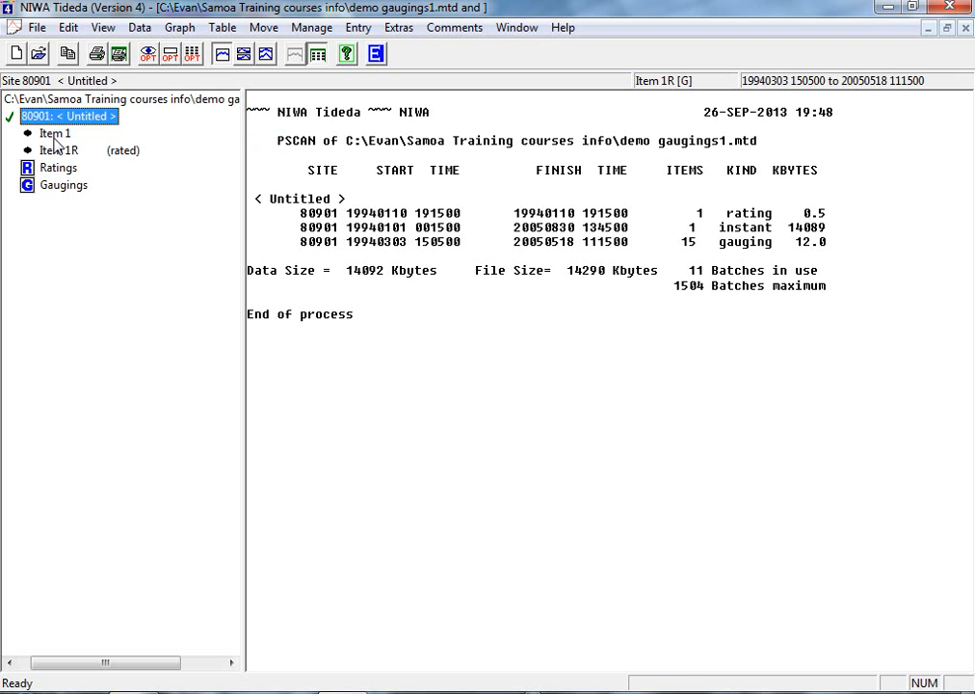
{"action": "double_click", "coordinate": [53, 134]}
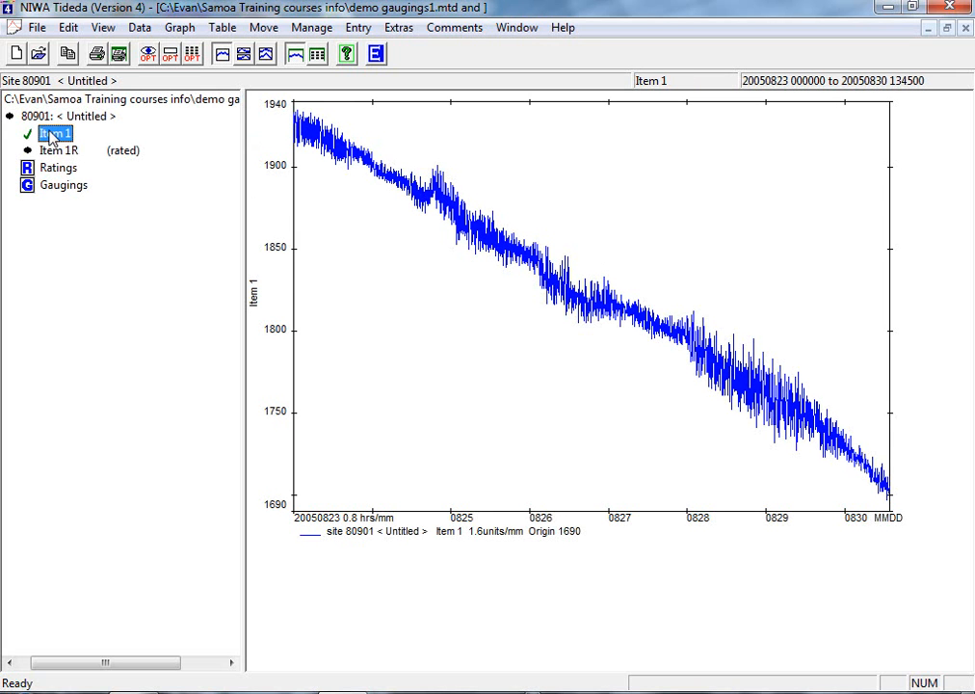
{"action": "double_click", "coordinate": [48, 151]}
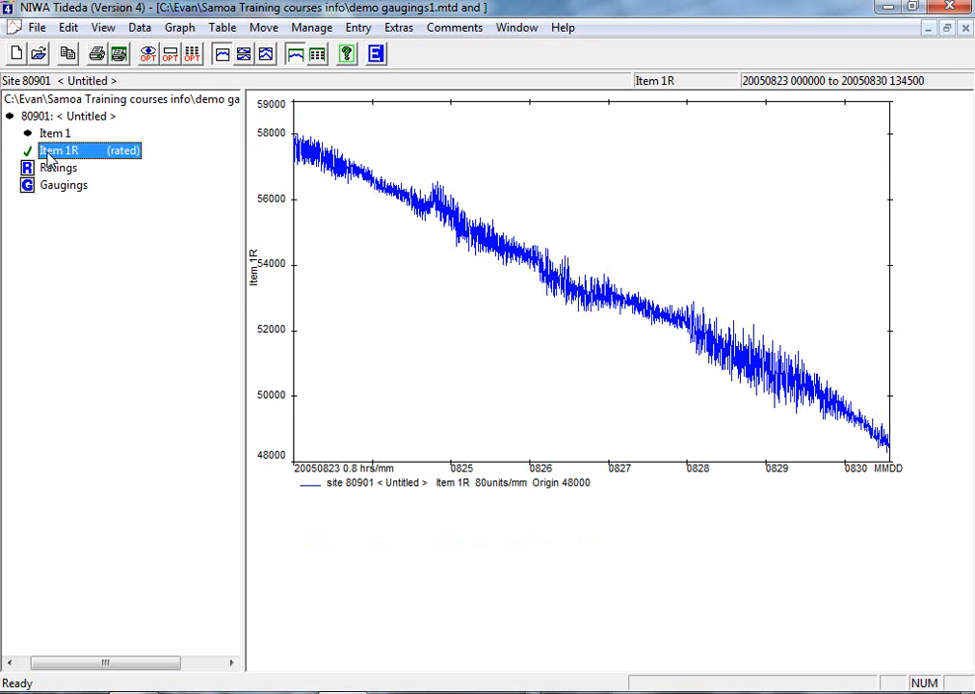
{"action": "double_click", "coordinate": [53, 168]}
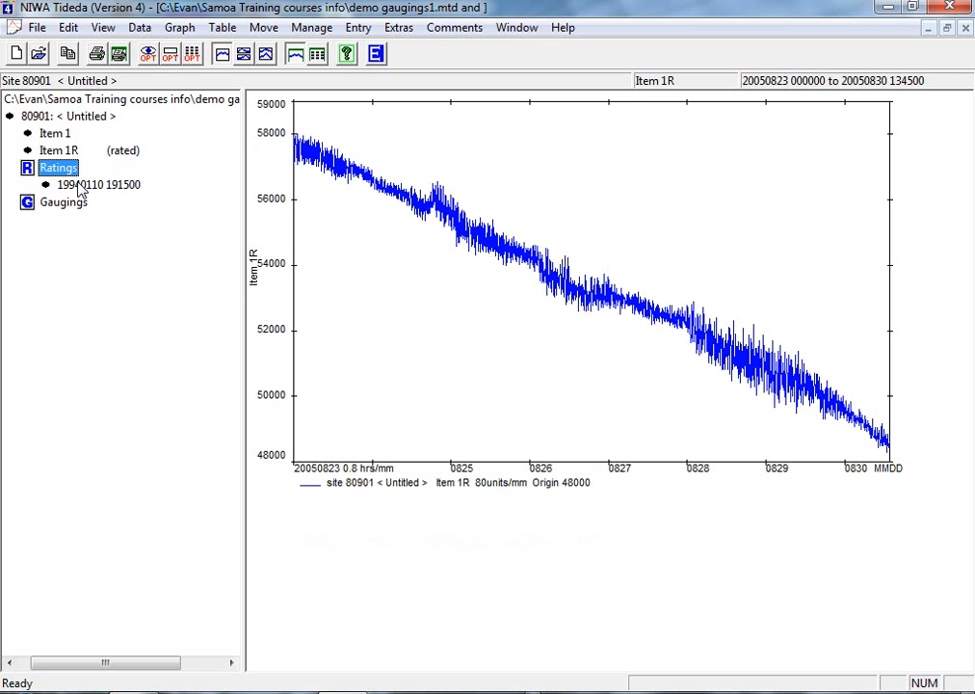
{"action": "double_click", "coordinate": [80, 186]}
{"action": "double_click", "coordinate": [58, 205]}
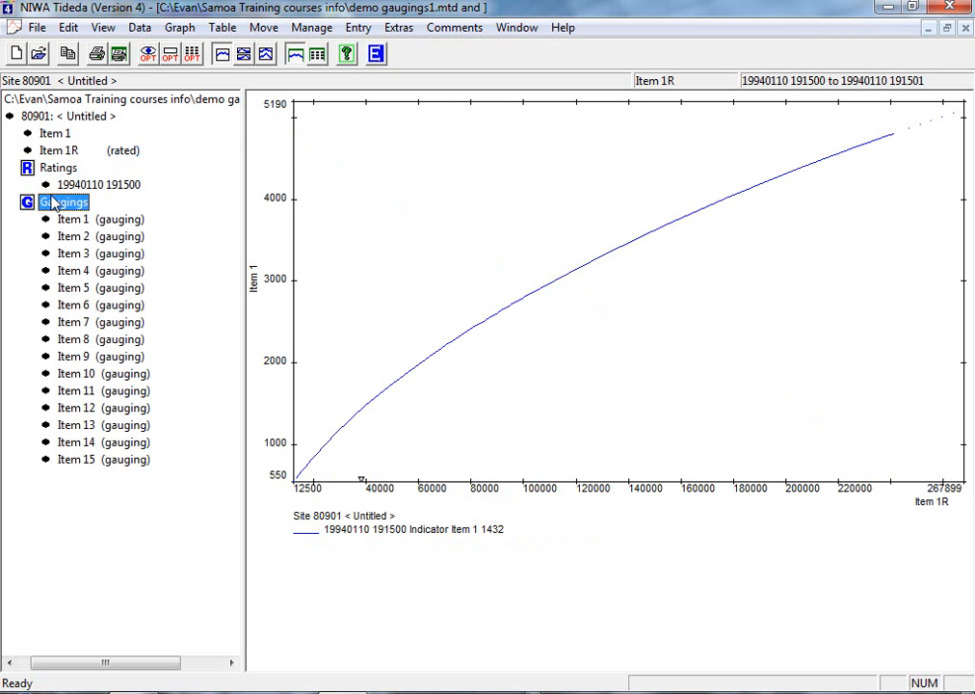
Set up a ratings graph for site 80901 with gaugings plotted on it.
{"action": "left_click", "coordinate": [180, 29]}
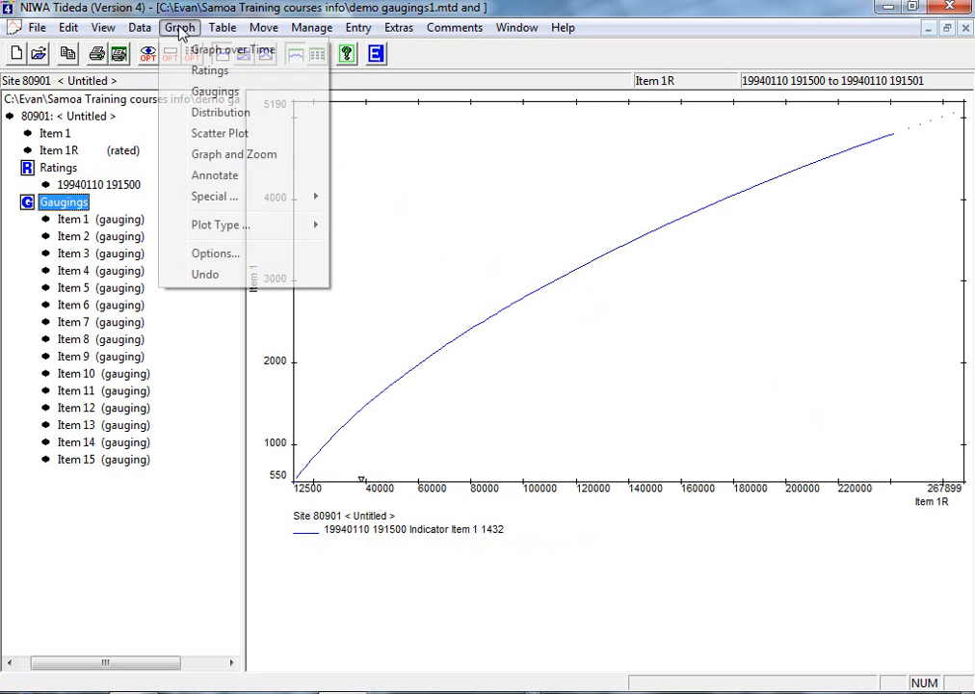
{"action": "left_click", "coordinate": [210, 72]}
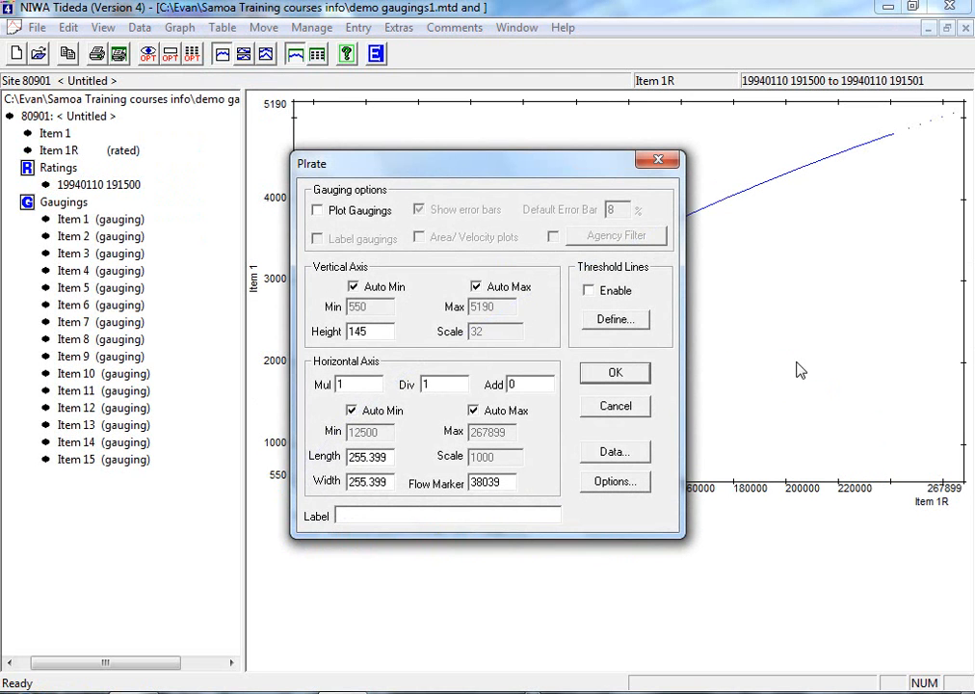
{"action": "left_click", "coordinate": [319, 212]}
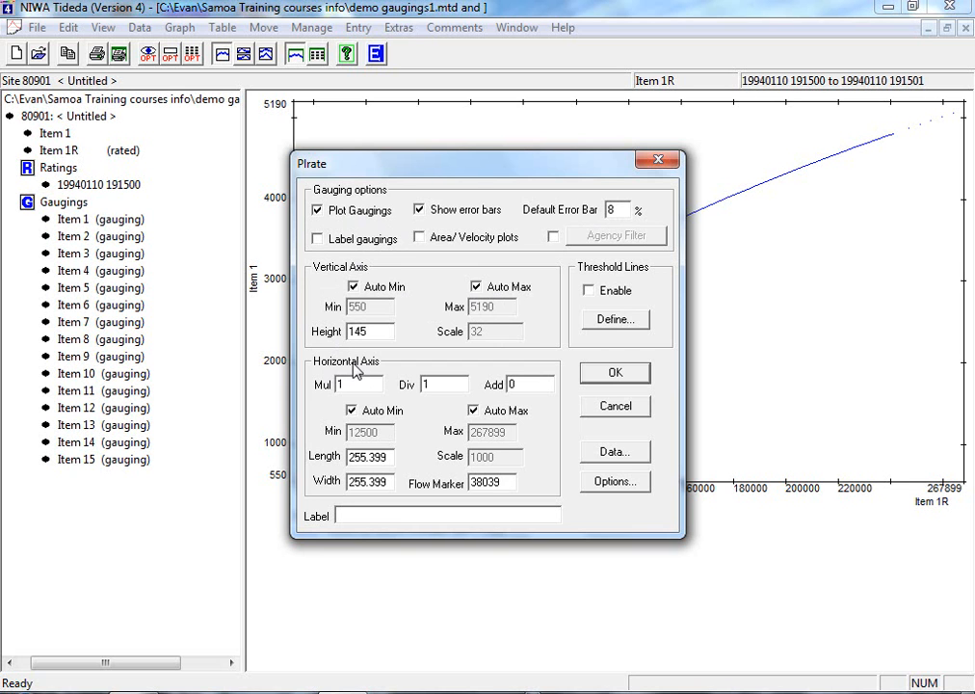
Set the graph's data to Item 1 (gauging) over the full record and draw the rating with its gaugings.
{"action": "left_click", "coordinate": [613, 452]}
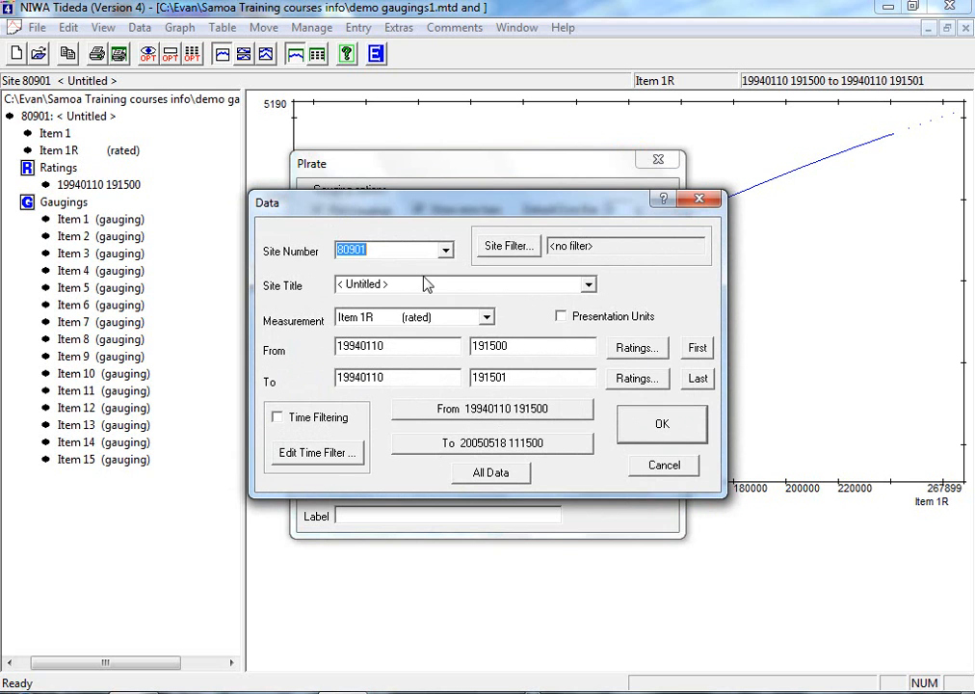
{"action": "left_click", "coordinate": [633, 352]}
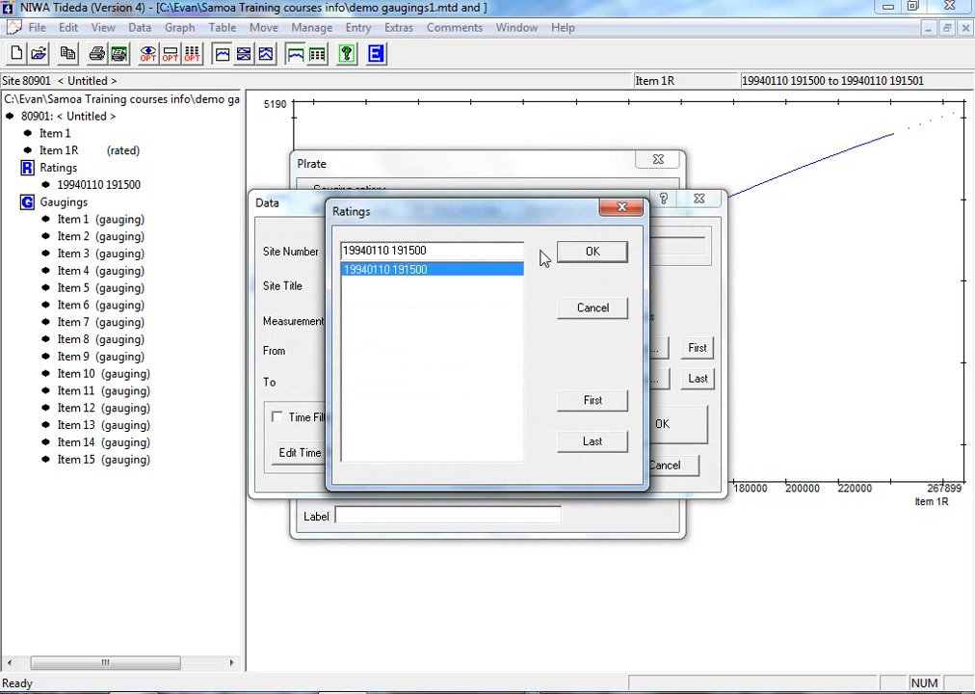
{"action": "left_click", "coordinate": [585, 252]}
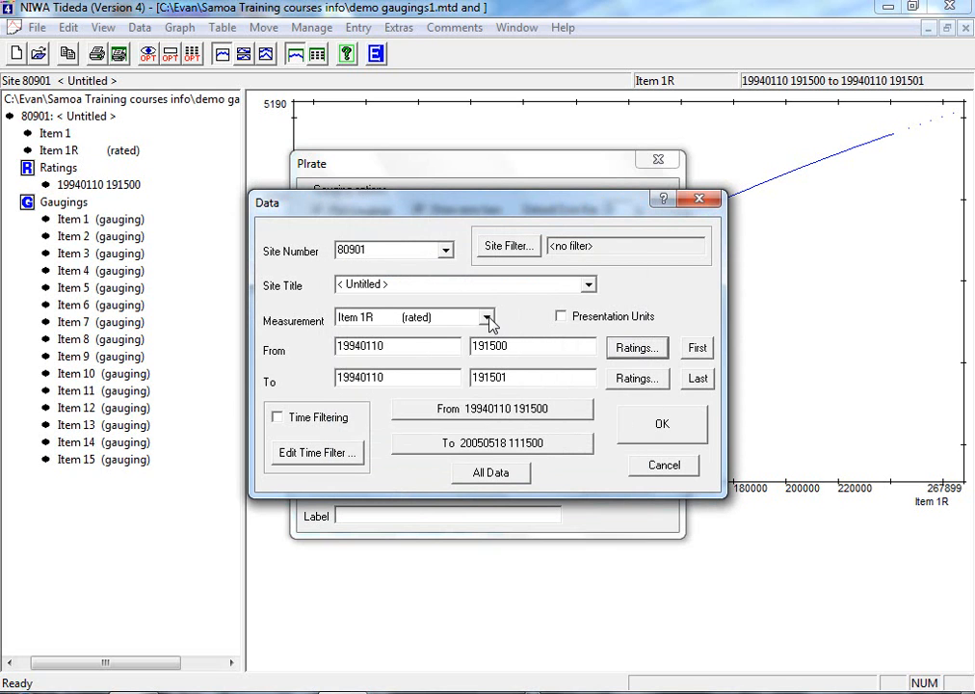
{"action": "left_click", "coordinate": [488, 321]}
{"action": "left_click", "coordinate": [430, 349]}
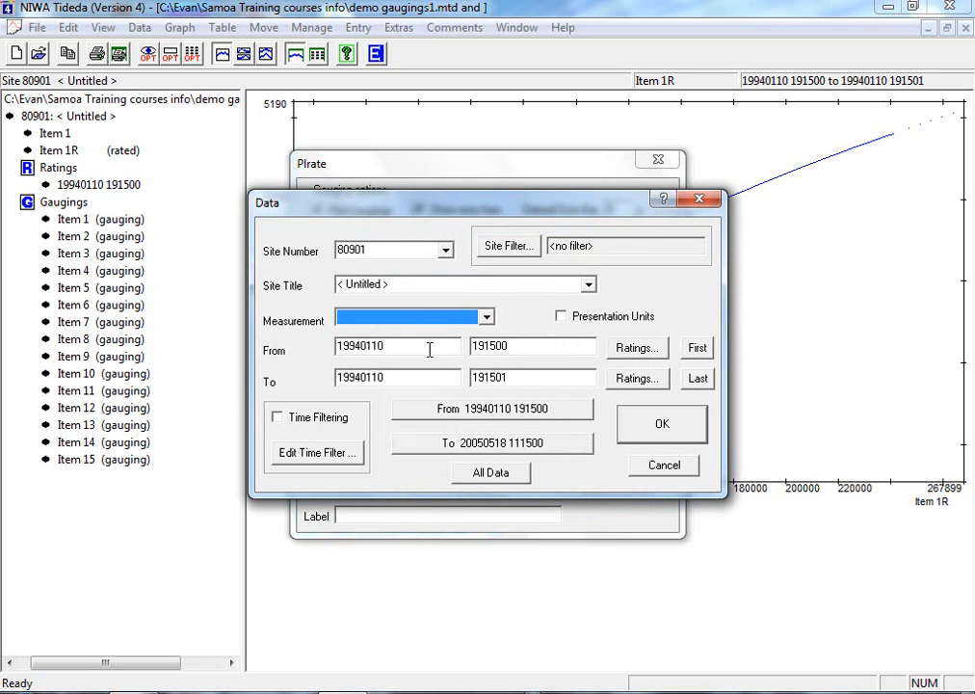
{"action": "left_click", "coordinate": [493, 472]}
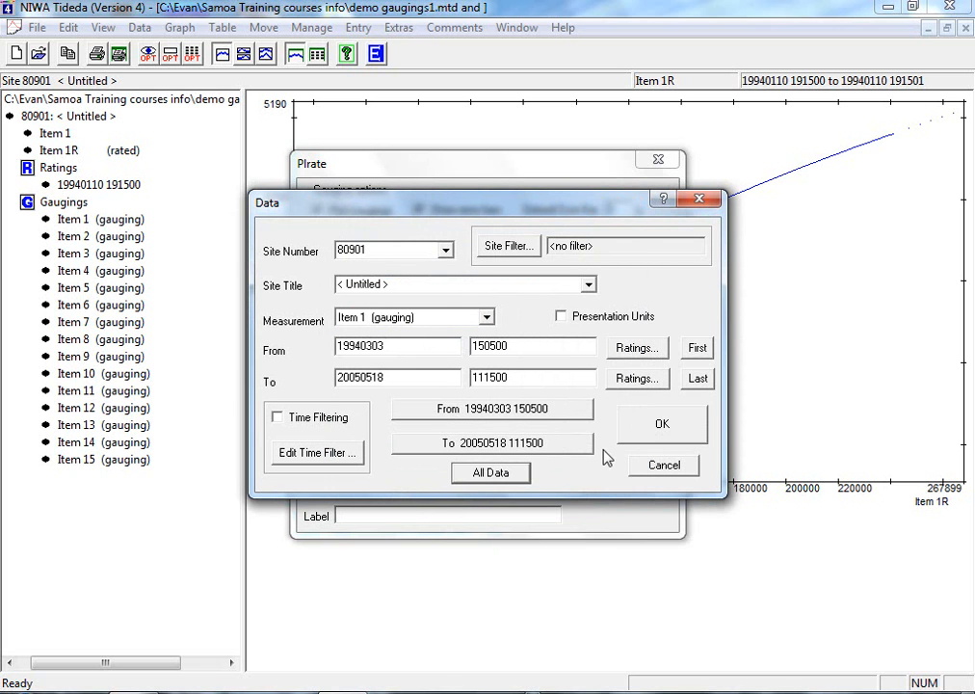
{"action": "left_click", "coordinate": [642, 428]}
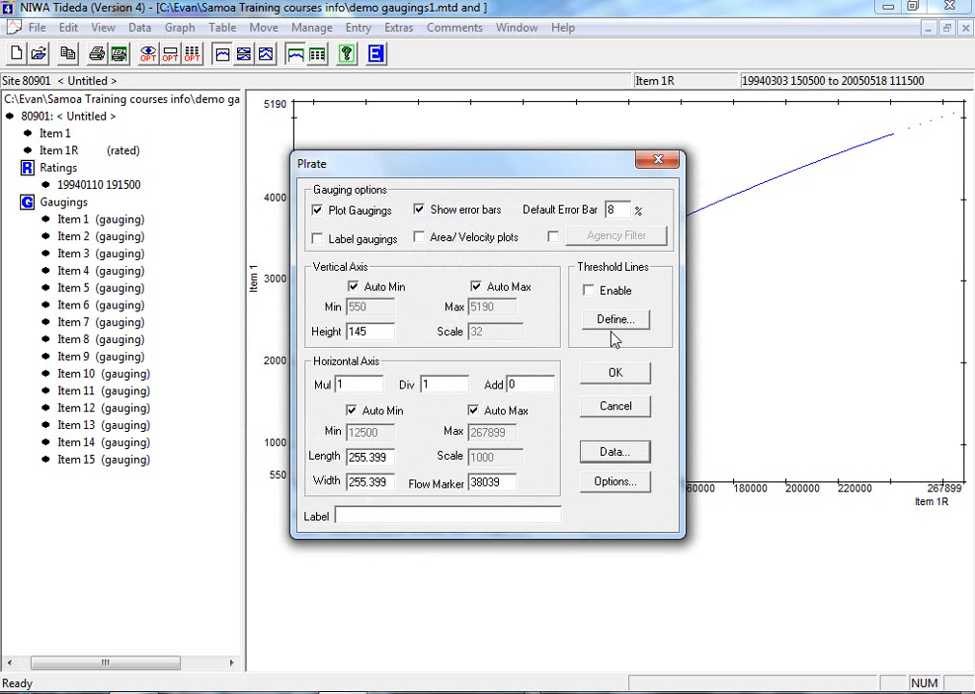
{"action": "left_click", "coordinate": [616, 374]}
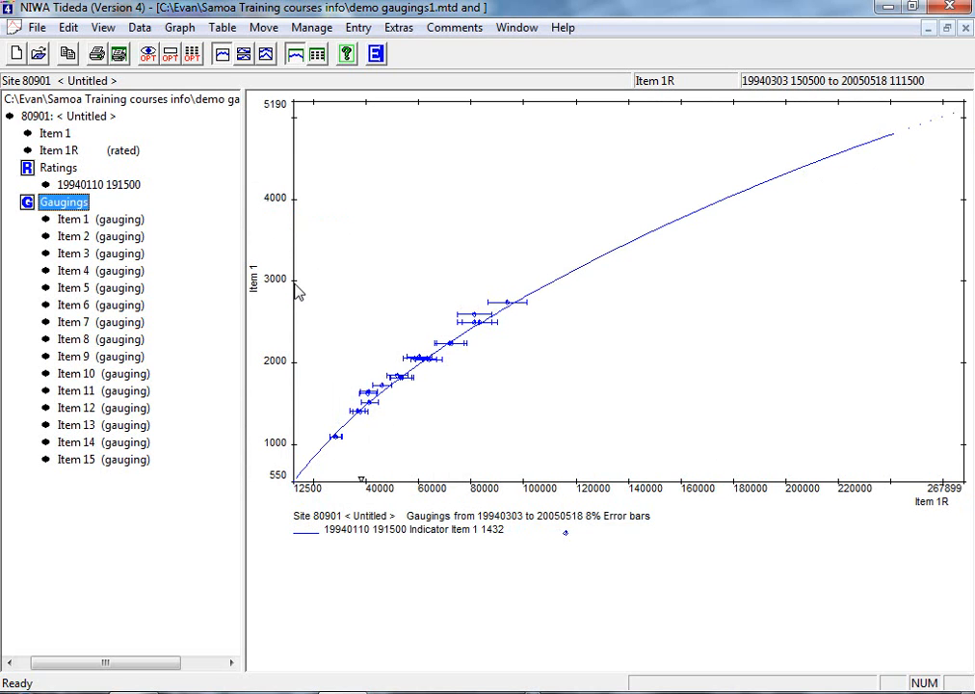
Reopen the ratings graph settings and set a manual vertical axis maximum of 3000.
{"action": "left_click", "coordinate": [179, 27]}
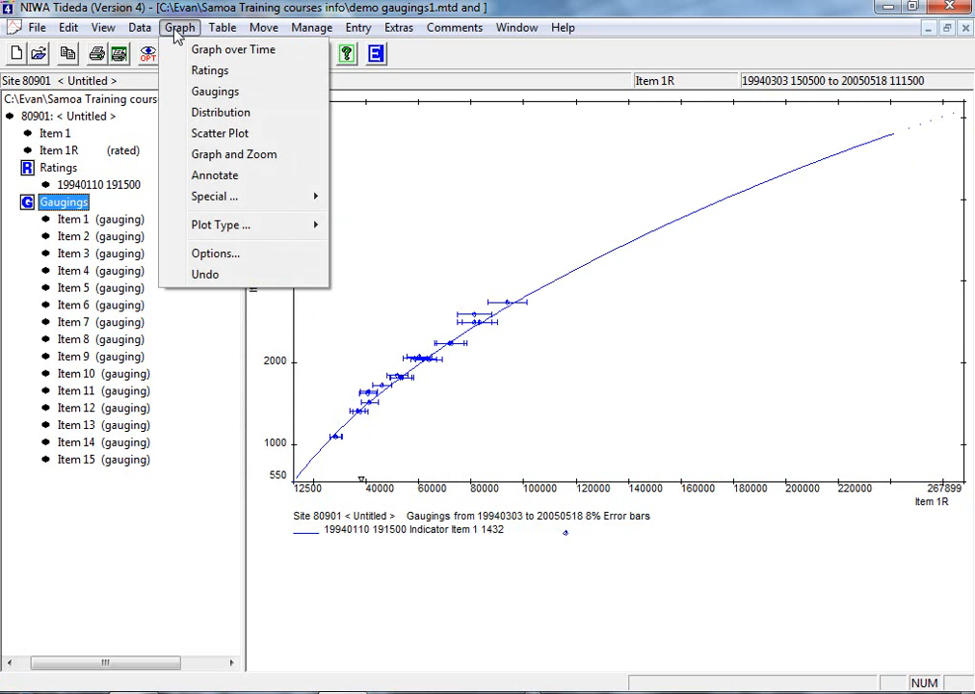
{"action": "left_click", "coordinate": [205, 71]}
{"action": "left_click_drag", "start_coordinate": [430, 162], "coordinate": [712, 152]}
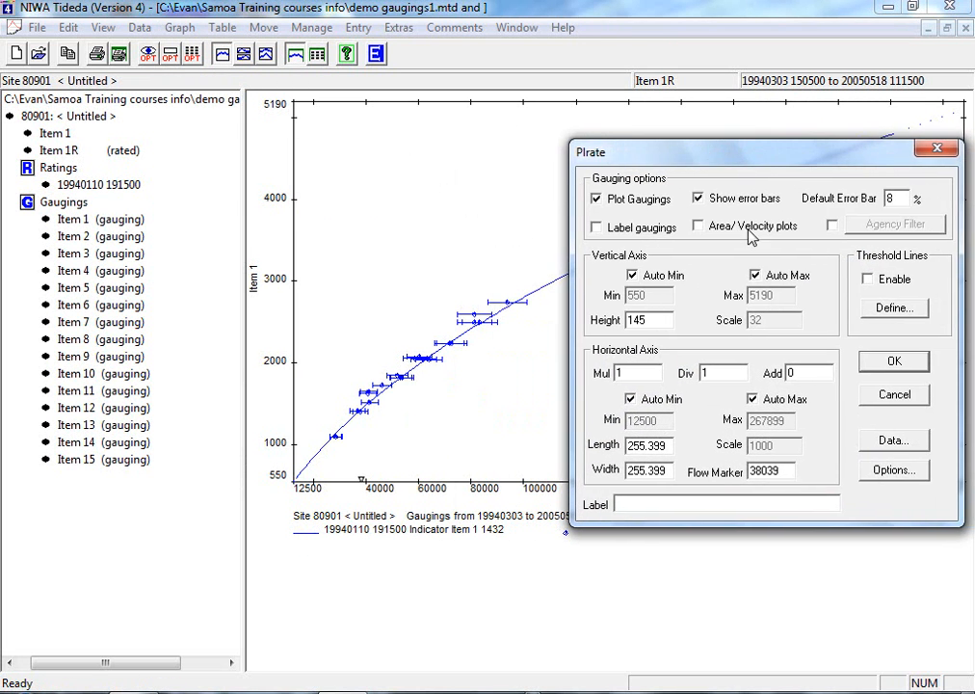
{"action": "left_click", "coordinate": [756, 275]}
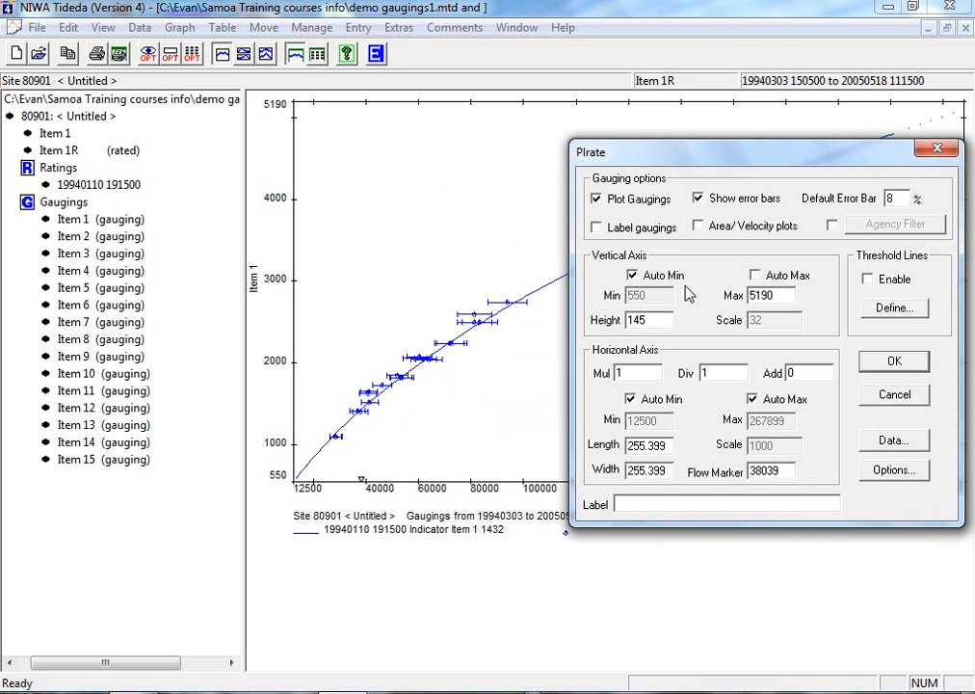
{"action": "left_click_drag", "start_coordinate": [774, 301], "coordinate": [755, 299]}
{"action": "type", "text": "3000"}
Set a manual horizontal axis maximum of 120000 and redraw the ratings graph.
{"action": "left_click", "coordinate": [752, 398]}
{"action": "double_click", "coordinate": [788, 420]}
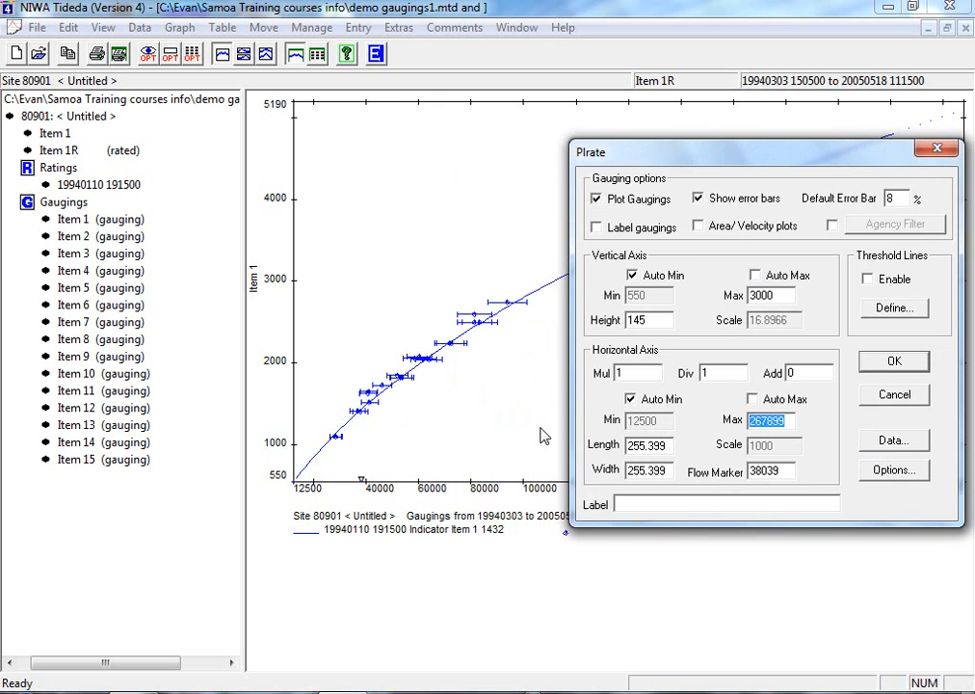
{"action": "type", "text": "120000"}
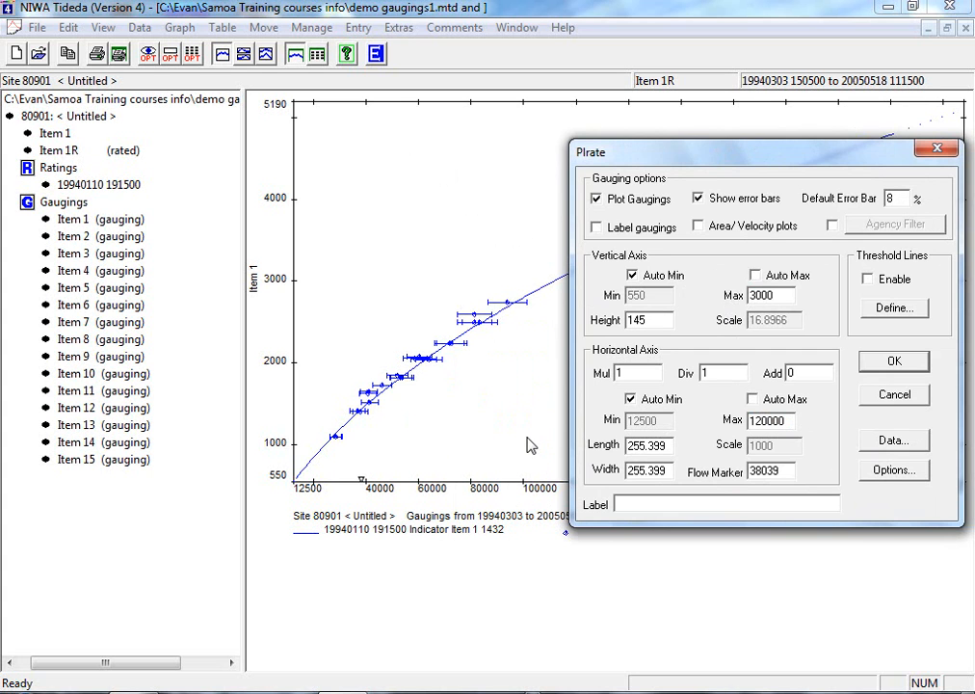
{"action": "left_click", "coordinate": [896, 362]}
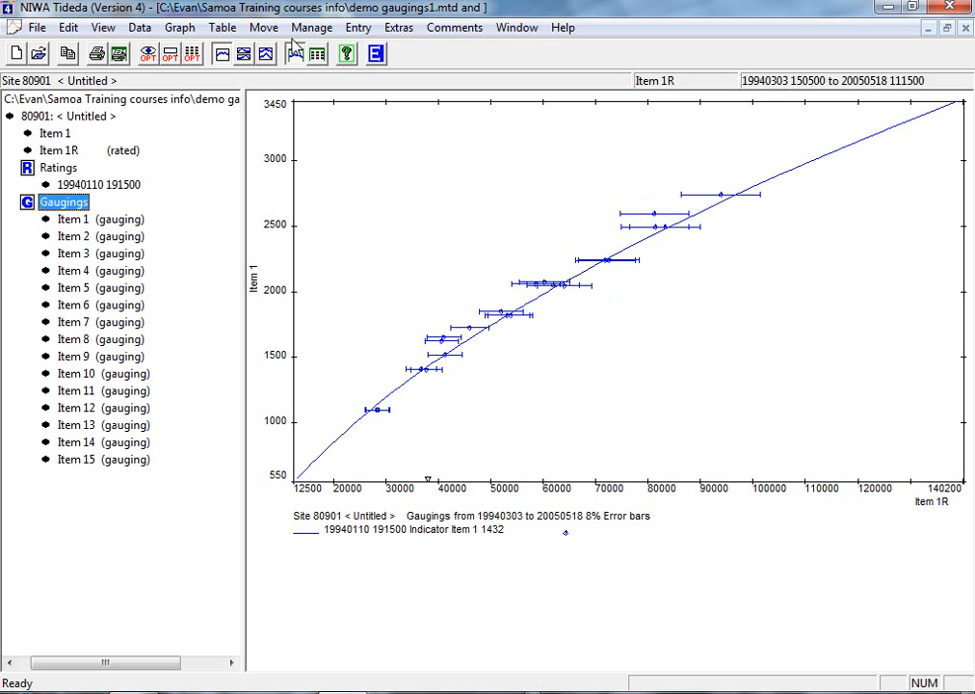
Run the Rating Quality bed plot for rating item 1 with a 200 mm range.
{"action": "left_click", "coordinate": [398, 29]}
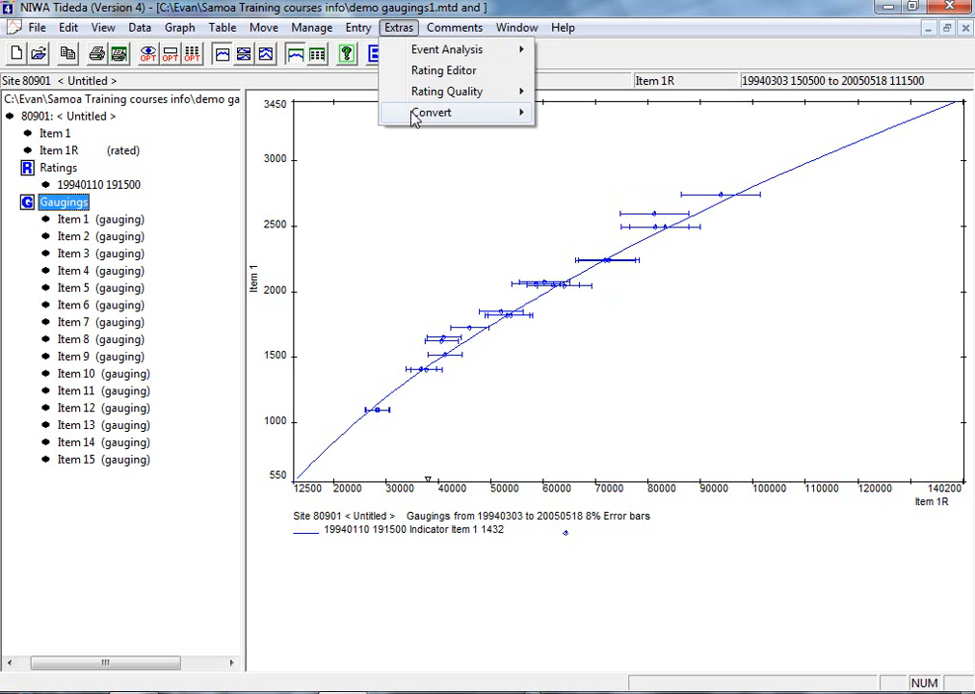
{"action": "mouse_move", "coordinate": [422, 99]}
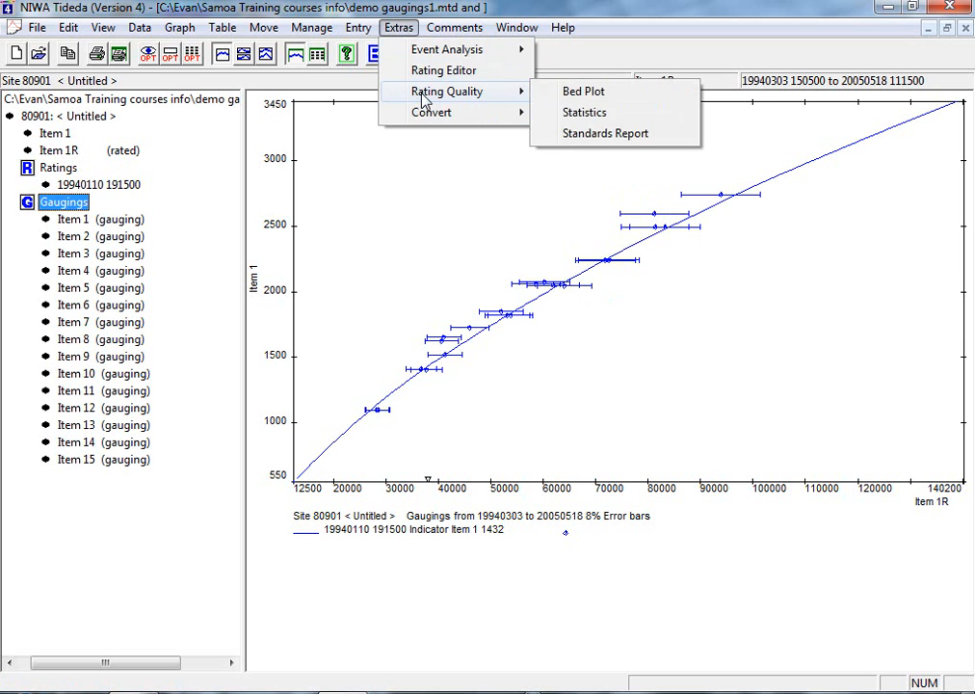
{"action": "left_click", "coordinate": [583, 91]}
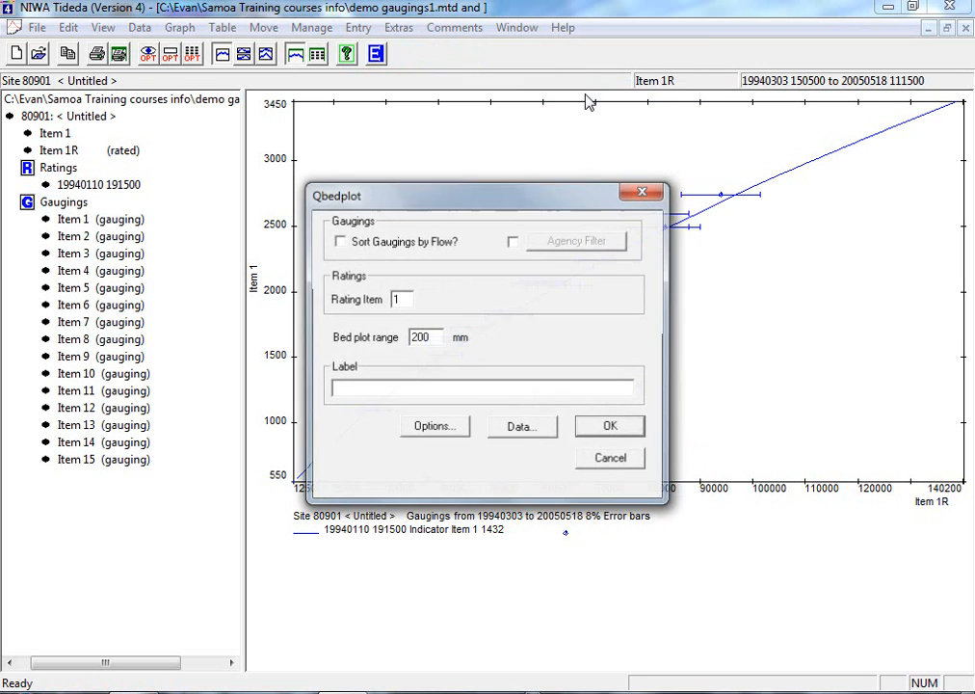
{"action": "left_click", "coordinate": [614, 434]}
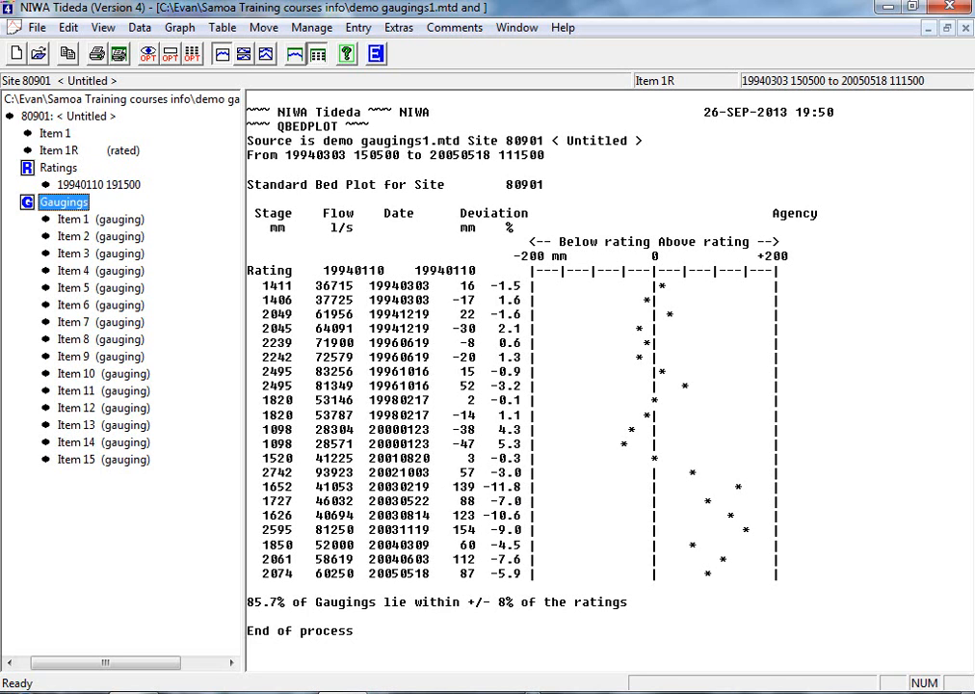
Switch to the annotated bed plot scan 1814_002.jpg in Windows Photo Viewer, examine its handwritten notes, and return to Tideda.
{"action": "left_click", "coordinate": [333, 616]}
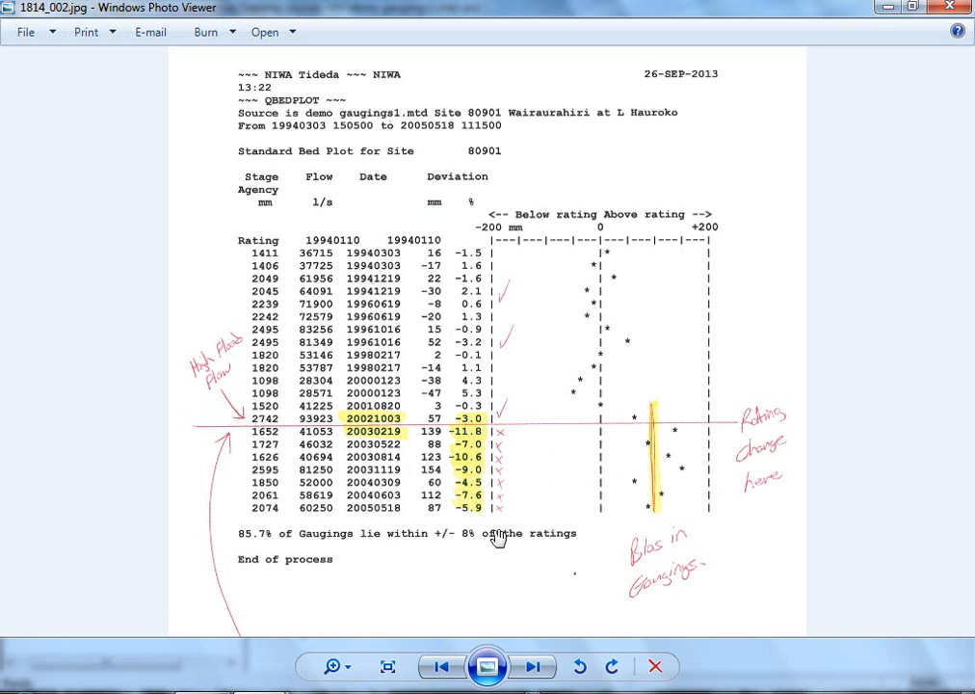
{"action": "mouse_move", "coordinate": [487, 551]}
{"action": "left_mouse_down"}
{"action": "mouse_move", "coordinate": [487, 326]}
{"action": "mouse_move", "coordinate": [475, 321]}
{"action": "left_mouse_up"}
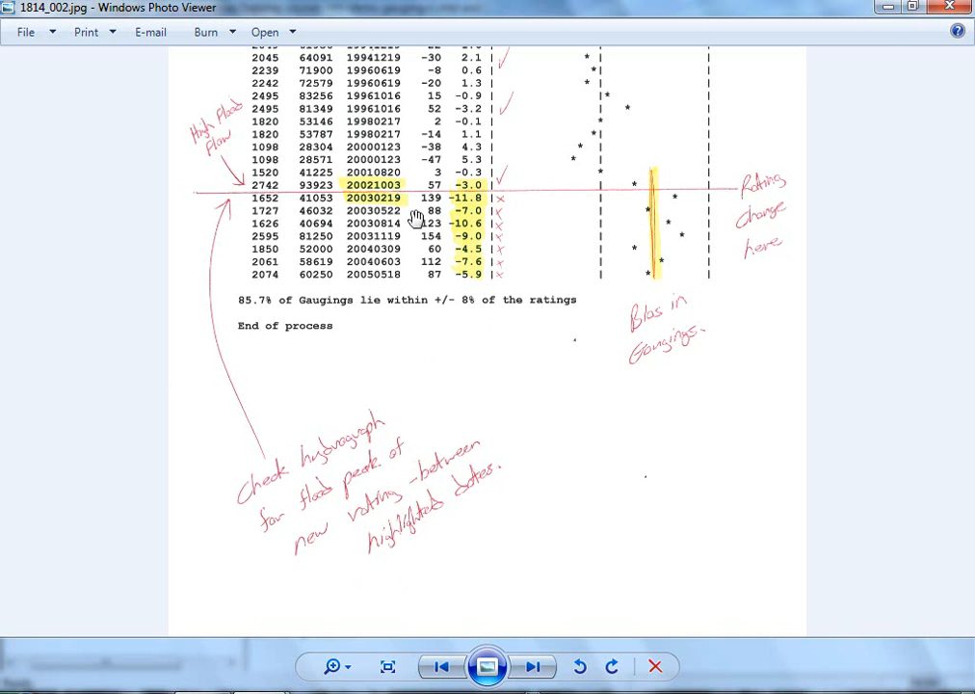
{"action": "left_click", "coordinate": [888, 10]}
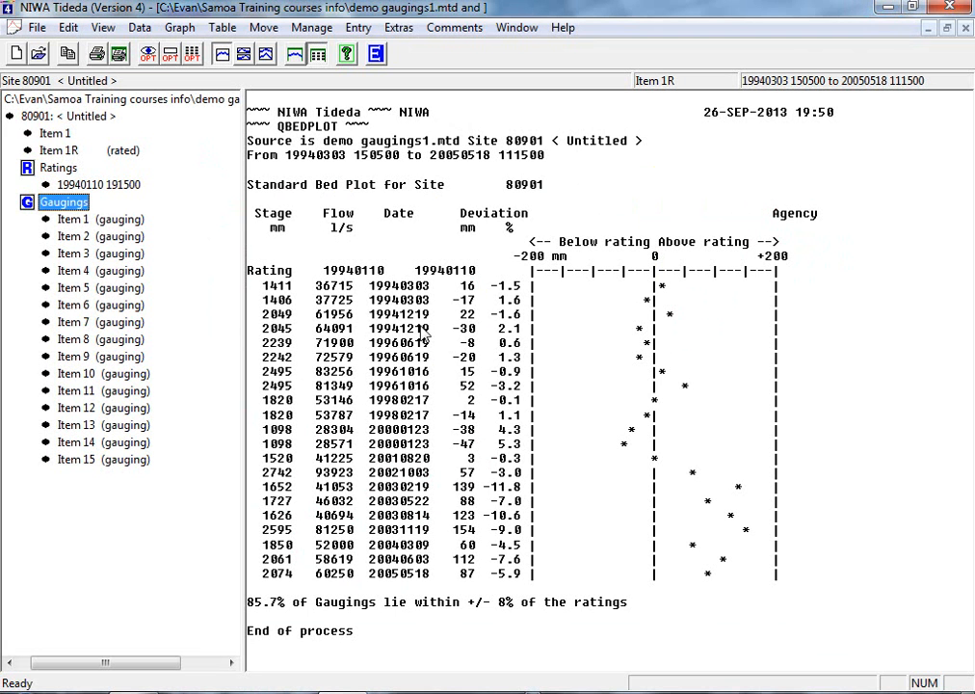
Change the data selection's measurement to Item 1, the recorded stage series.
{"action": "left_click", "coordinate": [142, 28]}
{"action": "left_click", "coordinate": [147, 70]}
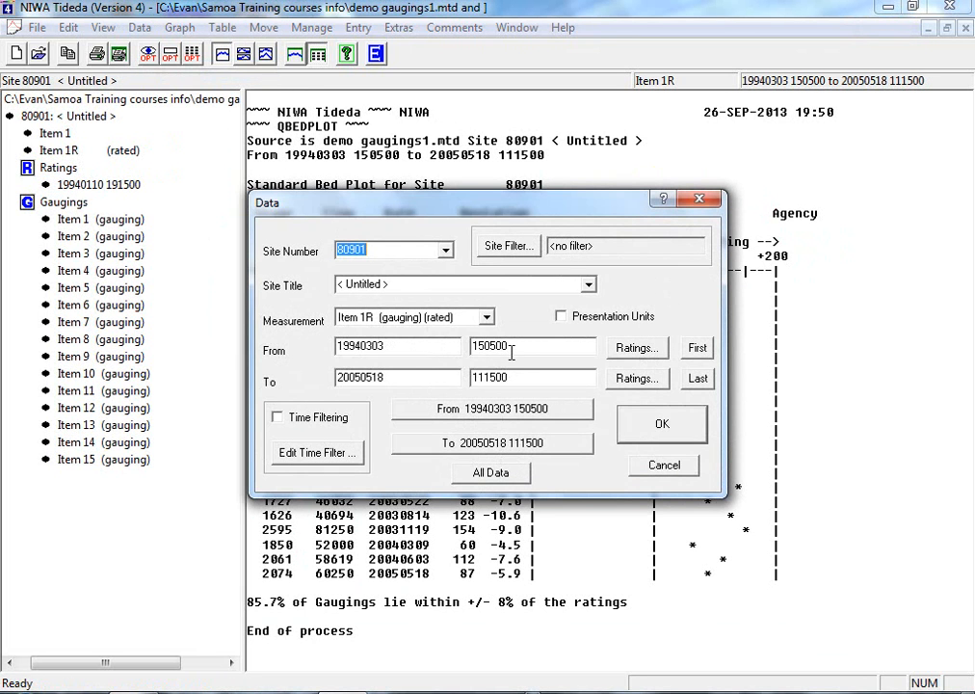
{"action": "left_click", "coordinate": [488, 318]}
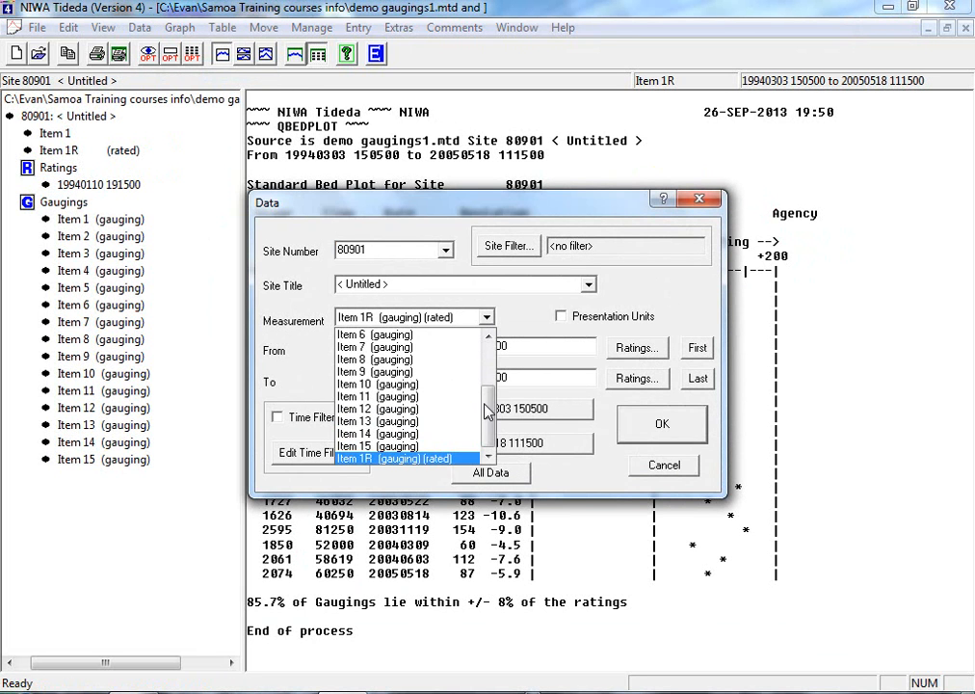
{"action": "scroll", "coordinate": [433, 405], "scroll_direction": "up", "scroll_amount": 5}
{"action": "left_click", "coordinate": [430, 337]}
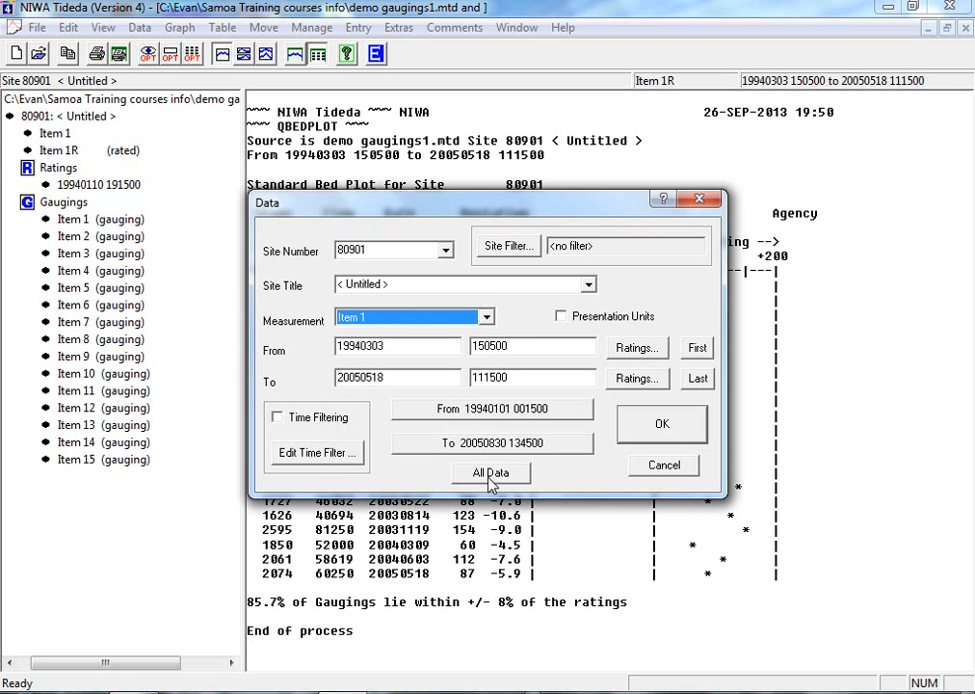
Limit the Item 1 data selection to the period from 20021003 to 20030219, keeping the bed plot's dates in view.
{"action": "left_click_drag", "start_coordinate": [473, 199], "coordinate": [438, 160]}
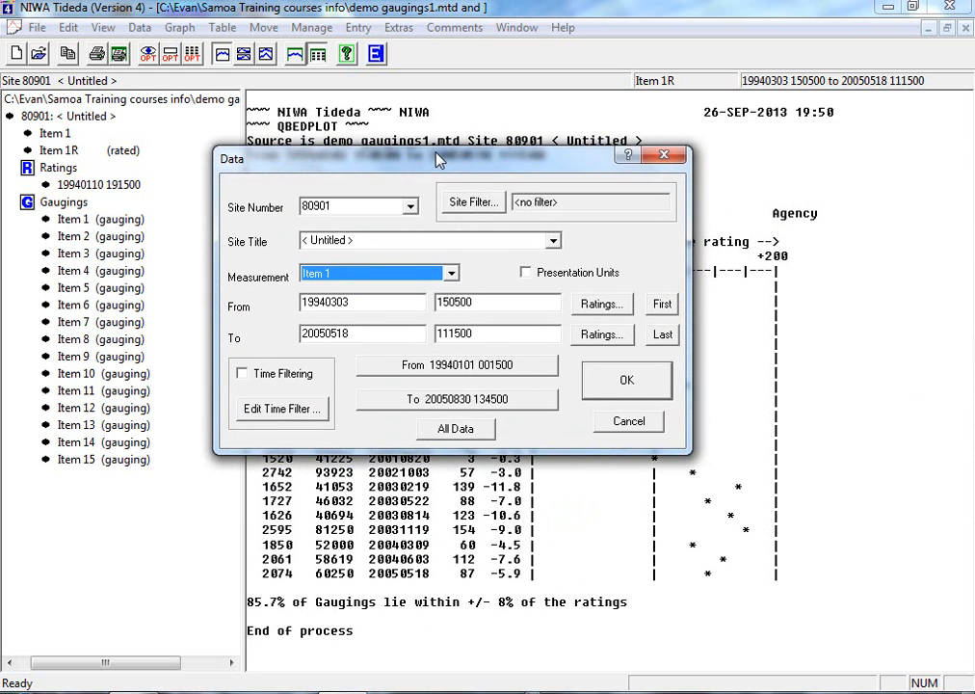
{"action": "left_click", "coordinate": [362, 302]}
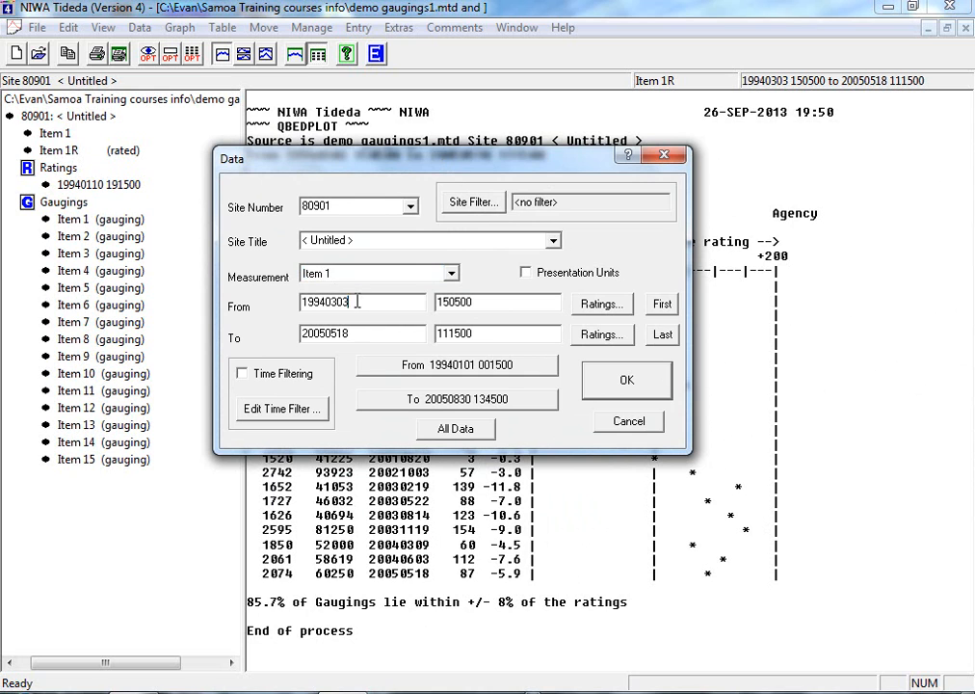
{"action": "left_click_drag", "start_coordinate": [361, 301], "coordinate": [289, 301]}
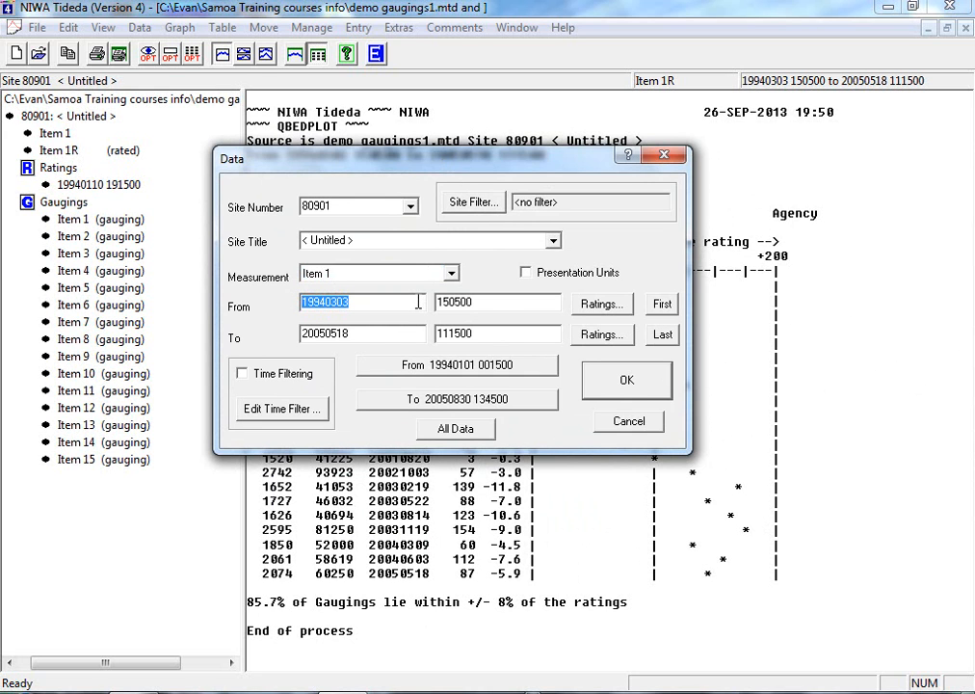
{"action": "type", "text": "20021003"}
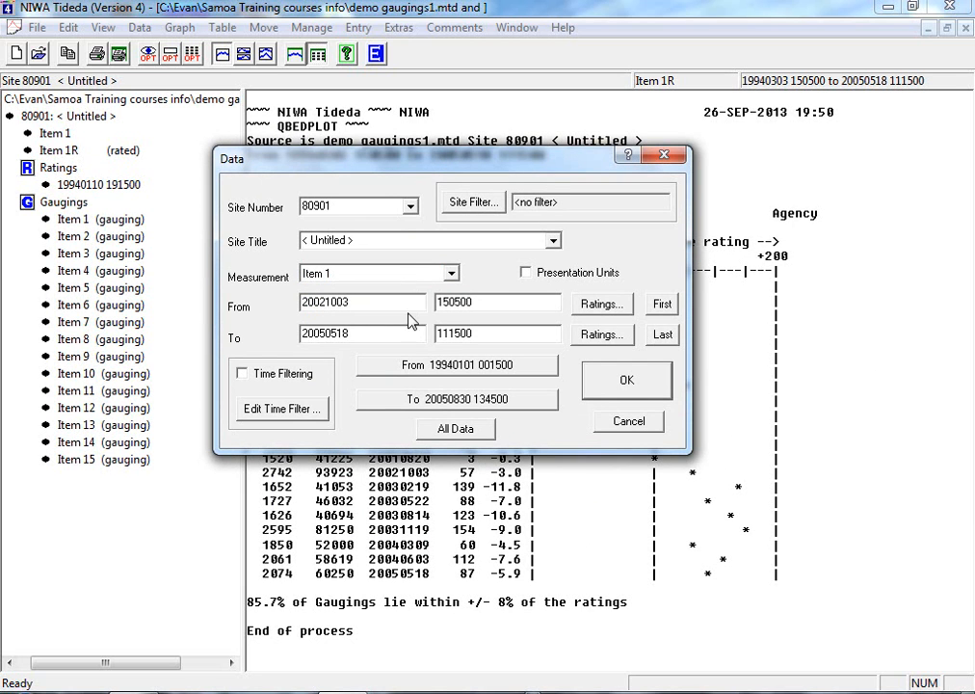
{"action": "left_click_drag", "start_coordinate": [355, 332], "coordinate": [277, 335]}
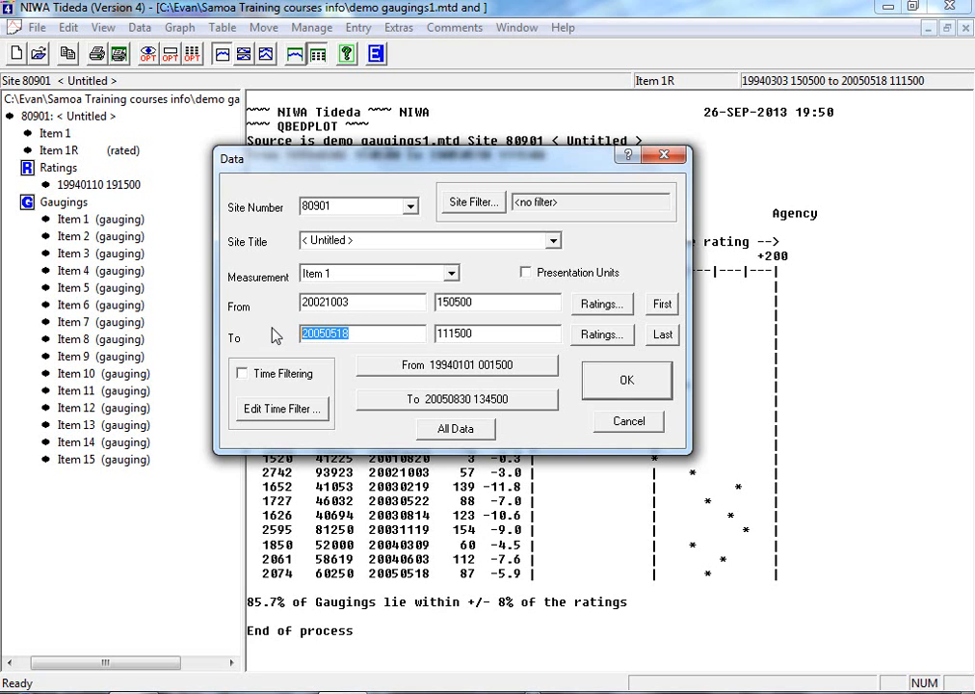
{"action": "type", "text": "20030219"}
{"action": "left_click", "coordinate": [617, 393]}
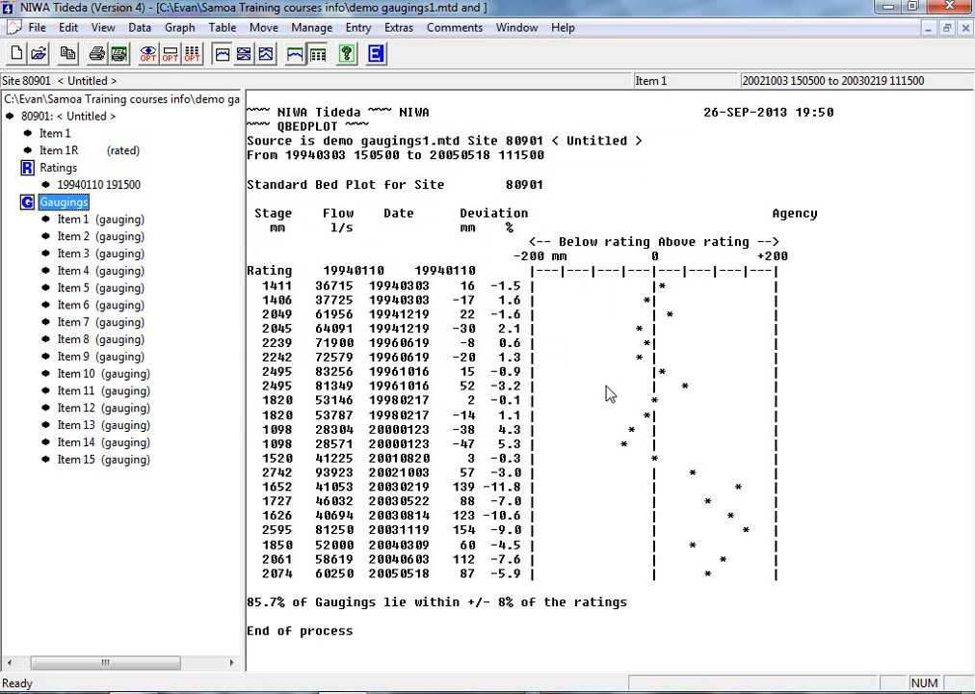
Plot the selected Item 1 stage record with Graph and Zoom, including gaugings, and shift the period back in time.
{"action": "left_click", "coordinate": [179, 27]}
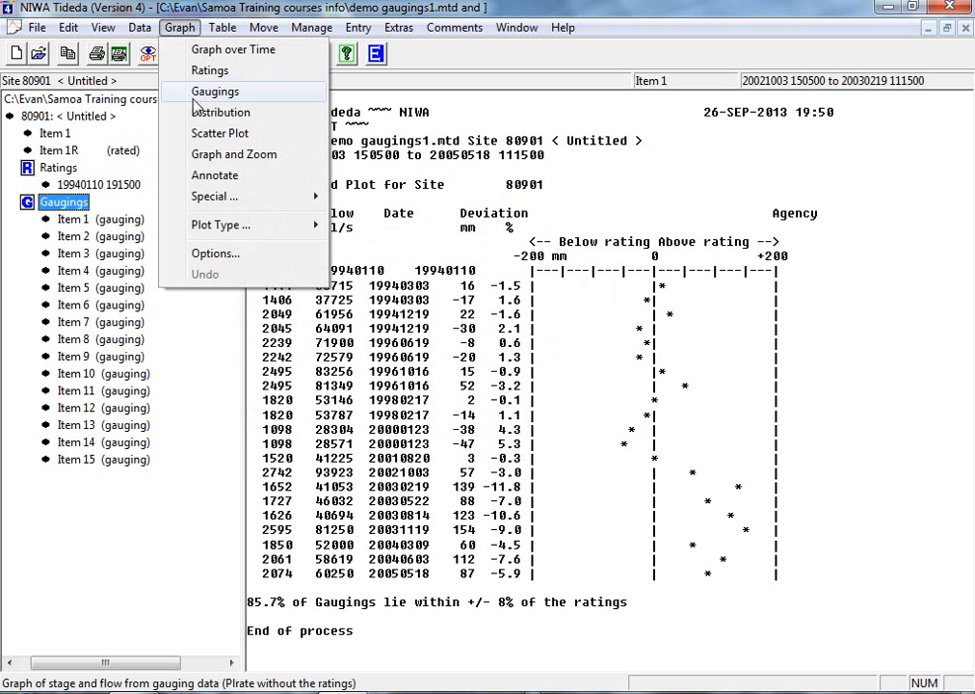
{"action": "left_click", "coordinate": [223, 161]}
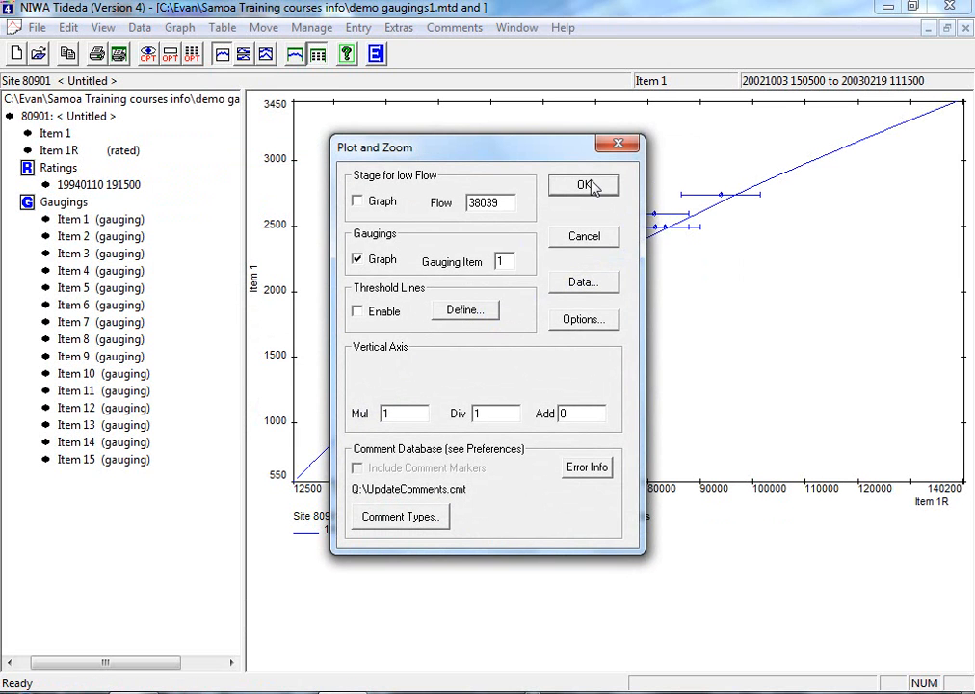
{"action": "left_click", "coordinate": [585, 185]}
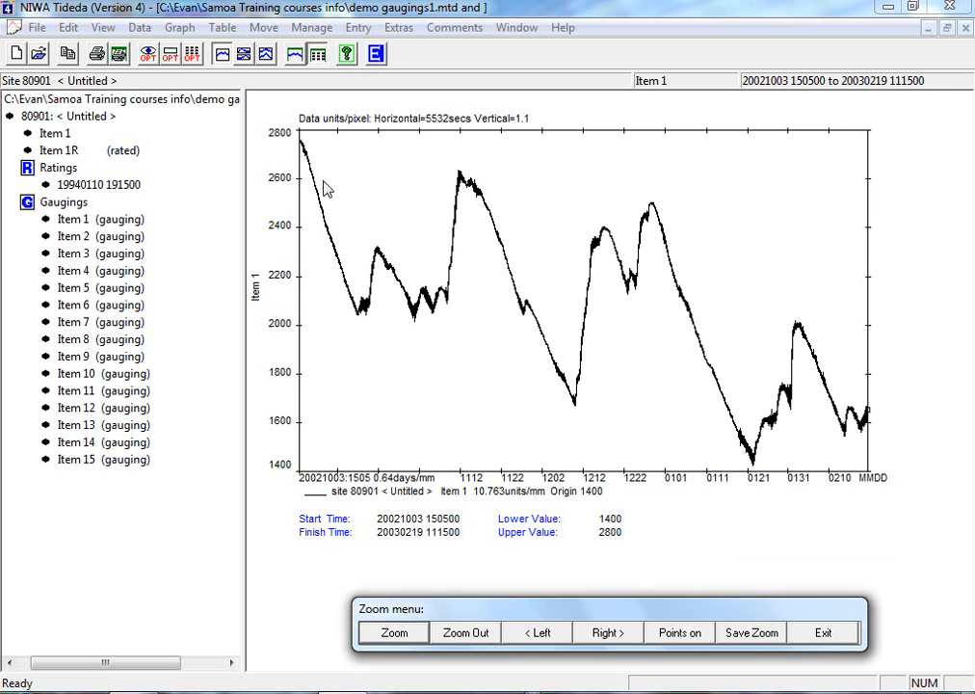
{"action": "left_click", "coordinate": [536, 632]}
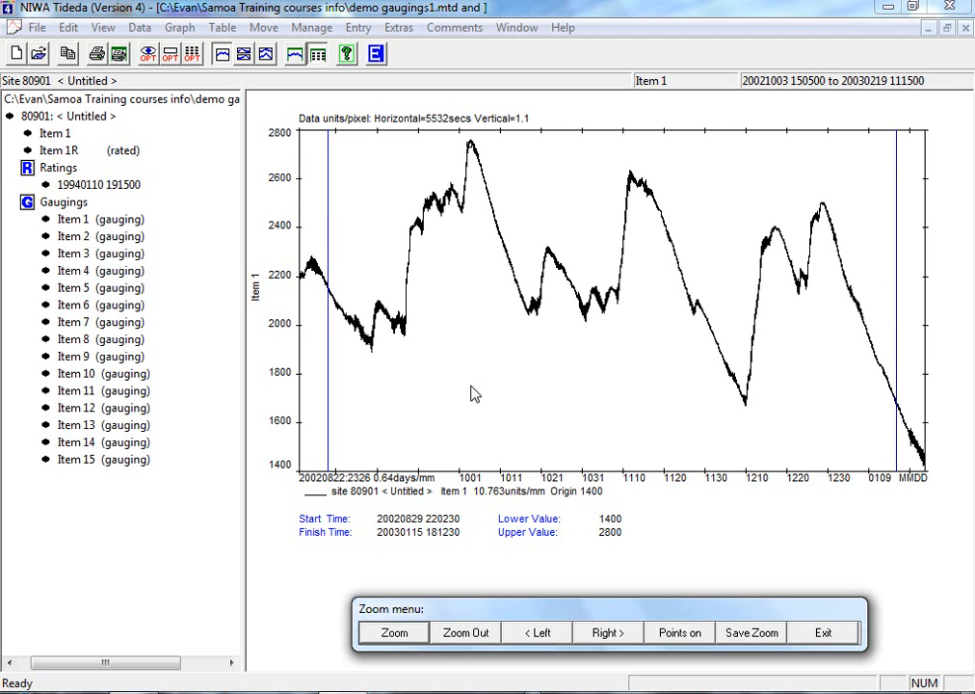
{"action": "left_click", "coordinate": [395, 633]}
{"action": "left_click", "coordinate": [328, 239]}
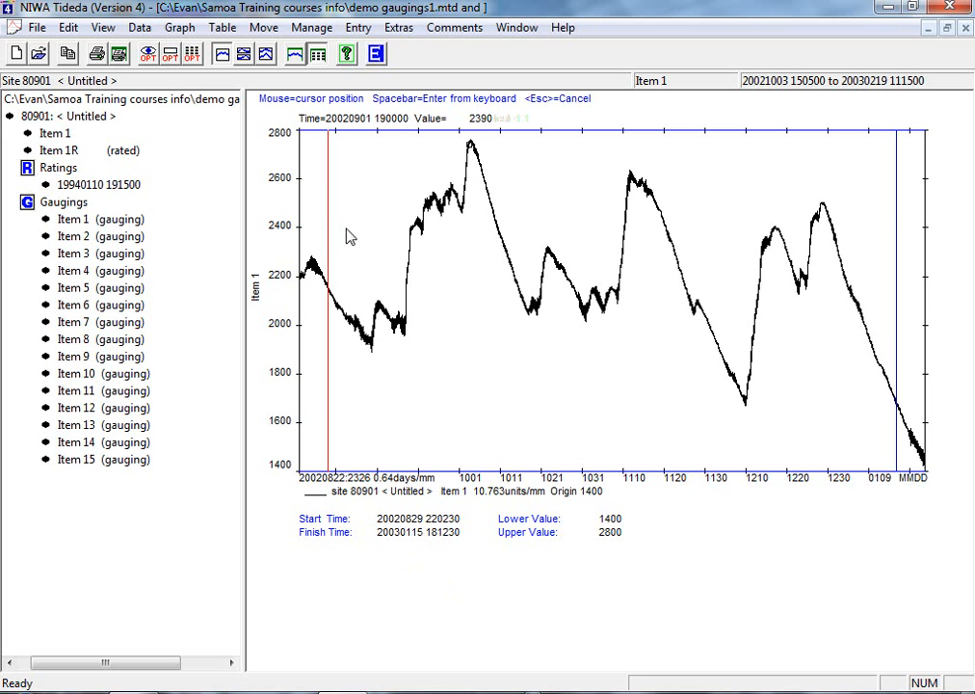
{"action": "left_click", "coordinate": [449, 208]}
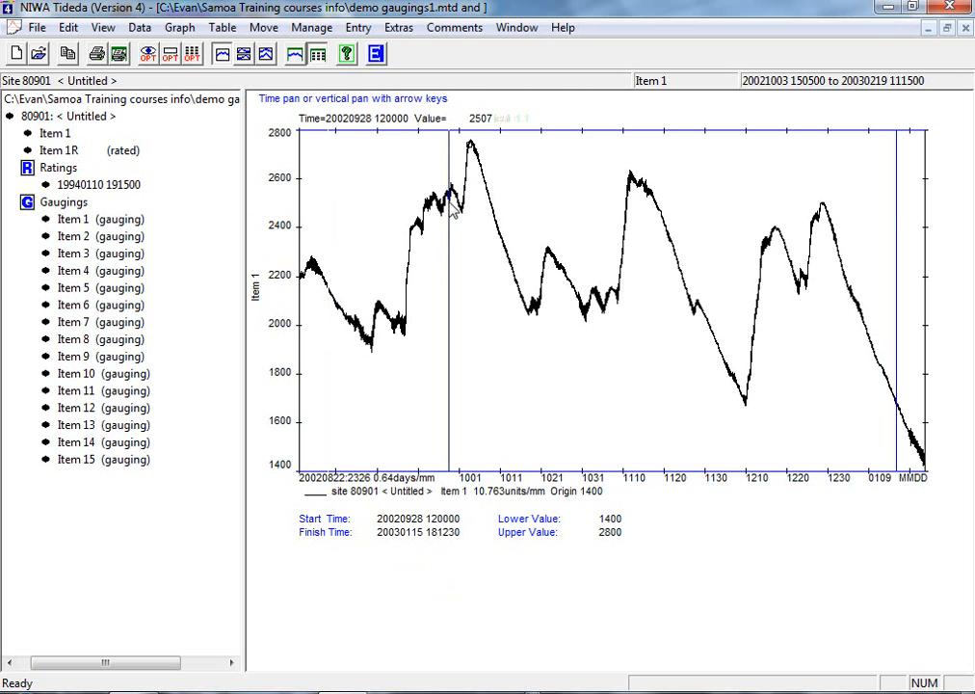
{"action": "left_click", "coordinate": [892, 211]}
{"action": "left_click", "coordinate": [511, 203]}
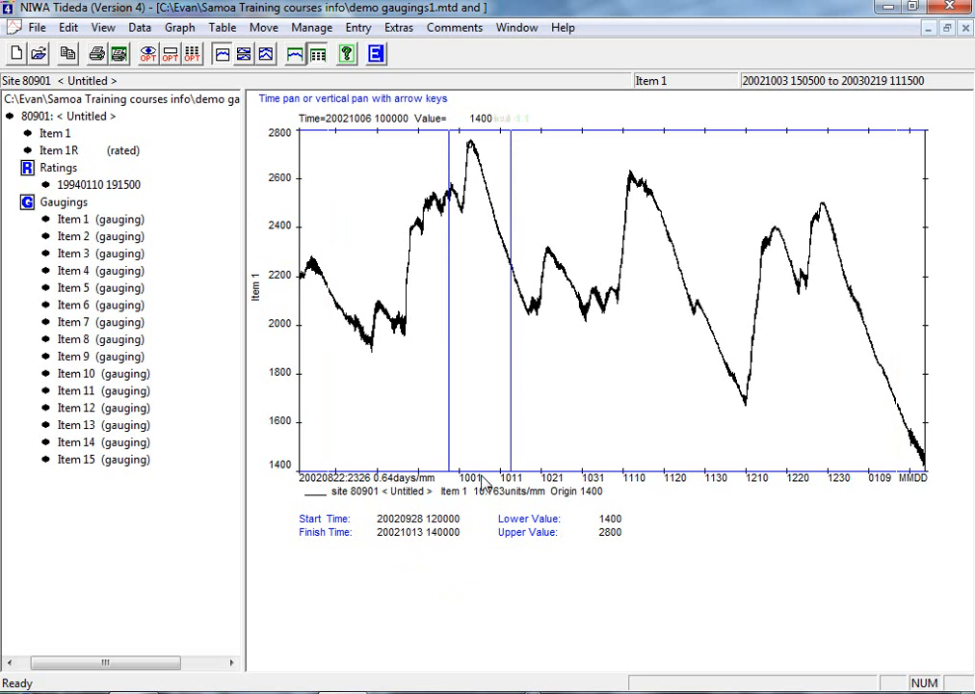
{"action": "left_click", "coordinate": [492, 445]}
{"action": "left_click", "coordinate": [475, 253]}
{"action": "right_click", "coordinate": [511, 293]}
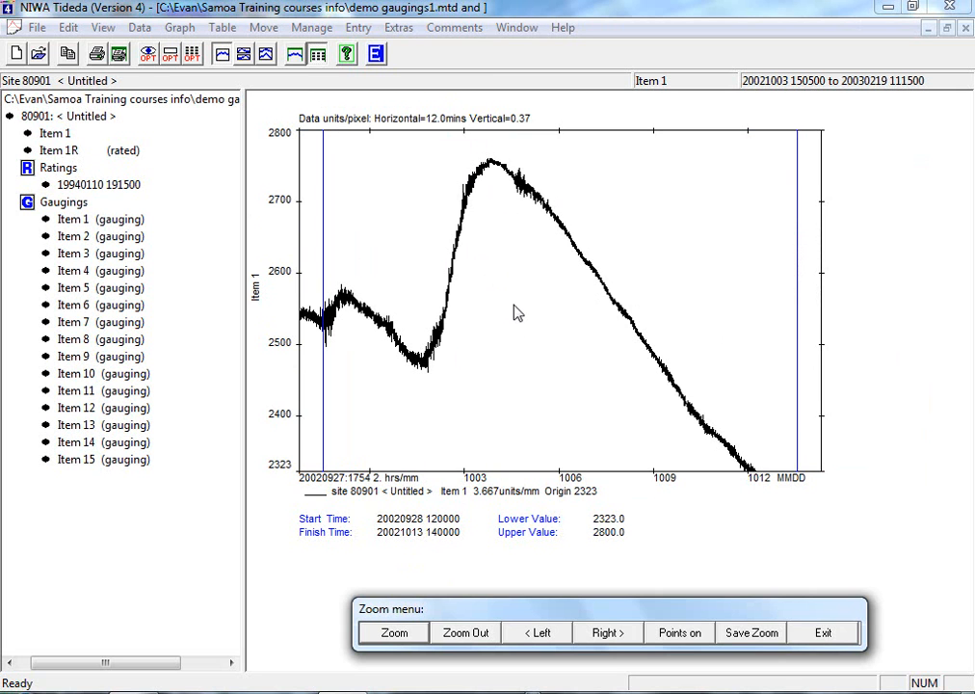
Check the time and stage at the flood's peak, and save the zoomed plot's range before leaving the zoom graph.
{"action": "left_click", "coordinate": [394, 633]}
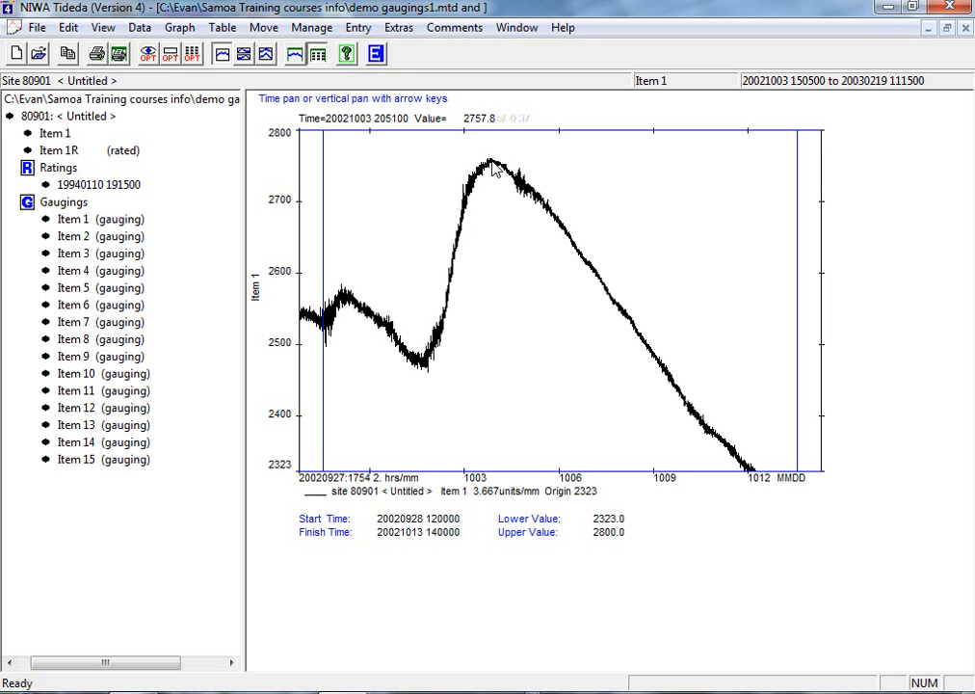
{"action": "left_click", "coordinate": [487, 200]}
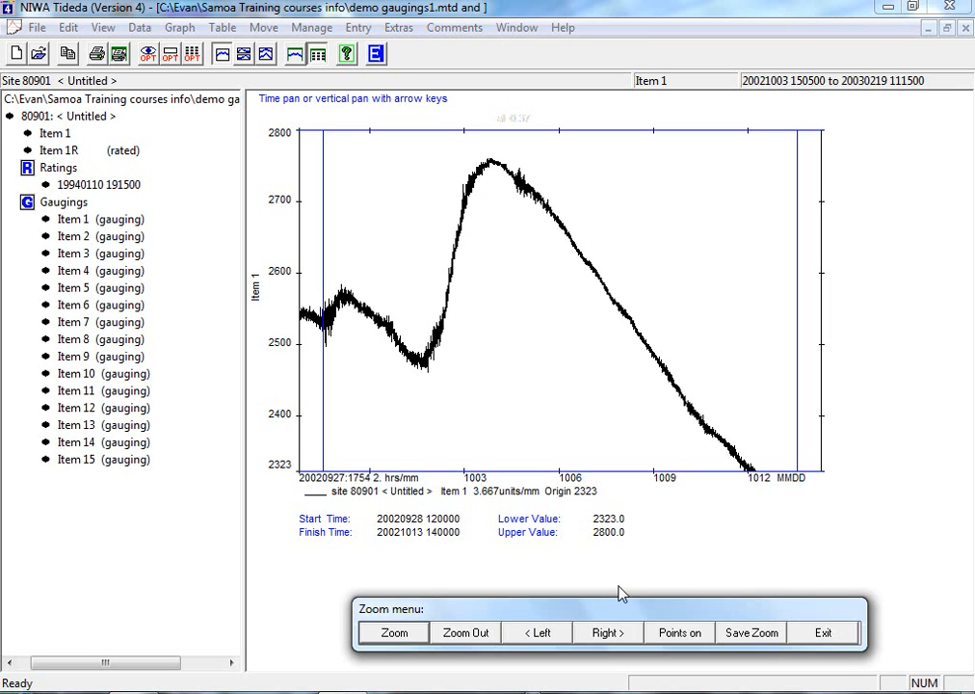
{"action": "left_click", "coordinate": [738, 636]}
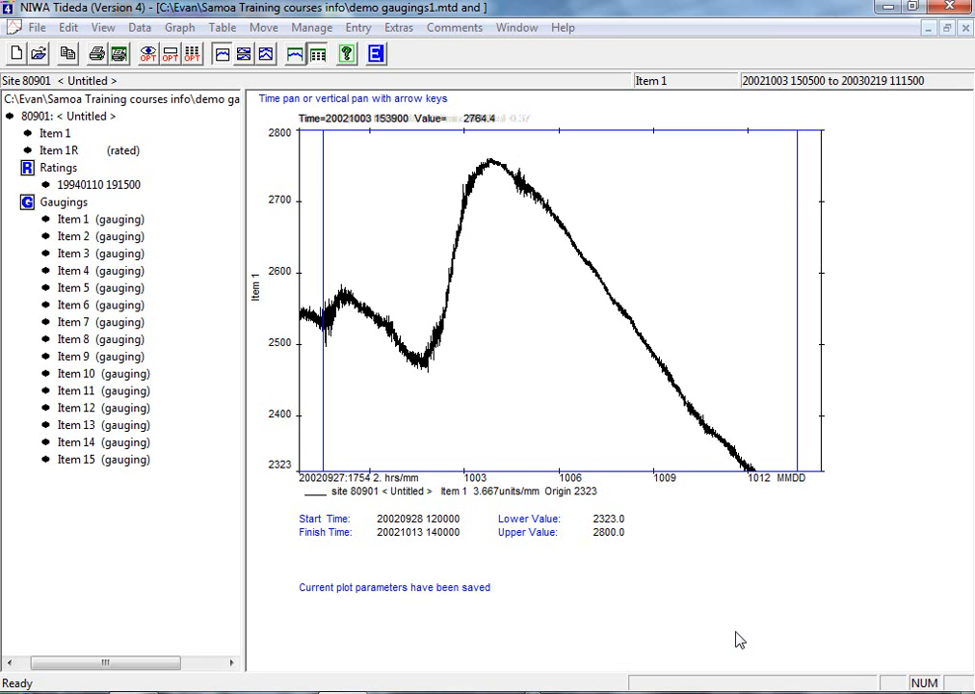
{"action": "left_click", "coordinate": [835, 637]}
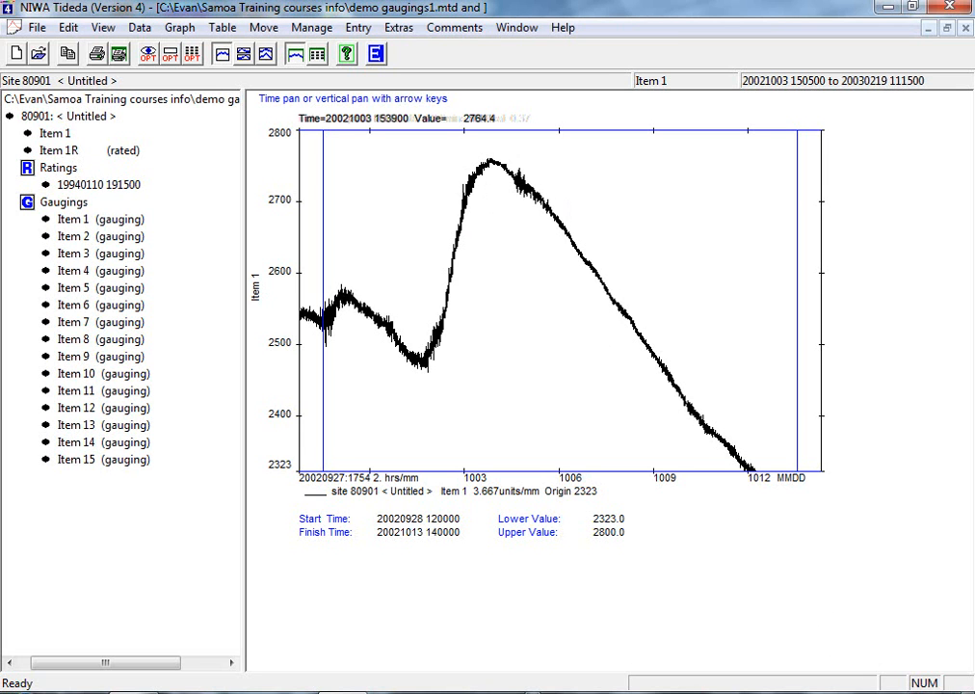
Run Quick Extremes on Item 1 over the saved zoom period without the yearly summary to find the flood peak's time.
{"action": "left_click", "coordinate": [222, 31]}
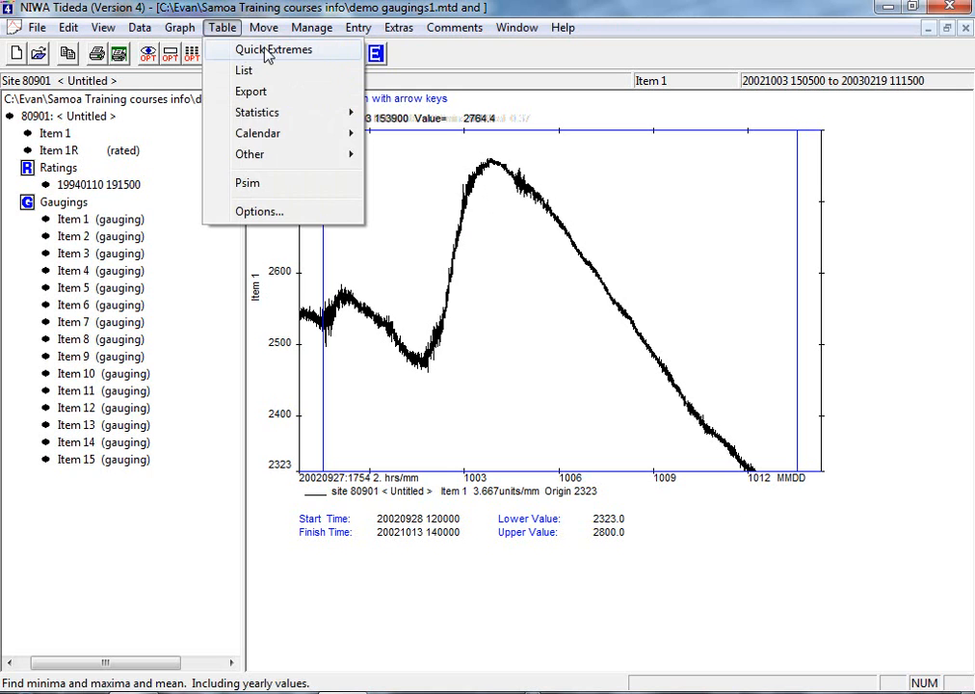
{"action": "left_click", "coordinate": [252, 49]}
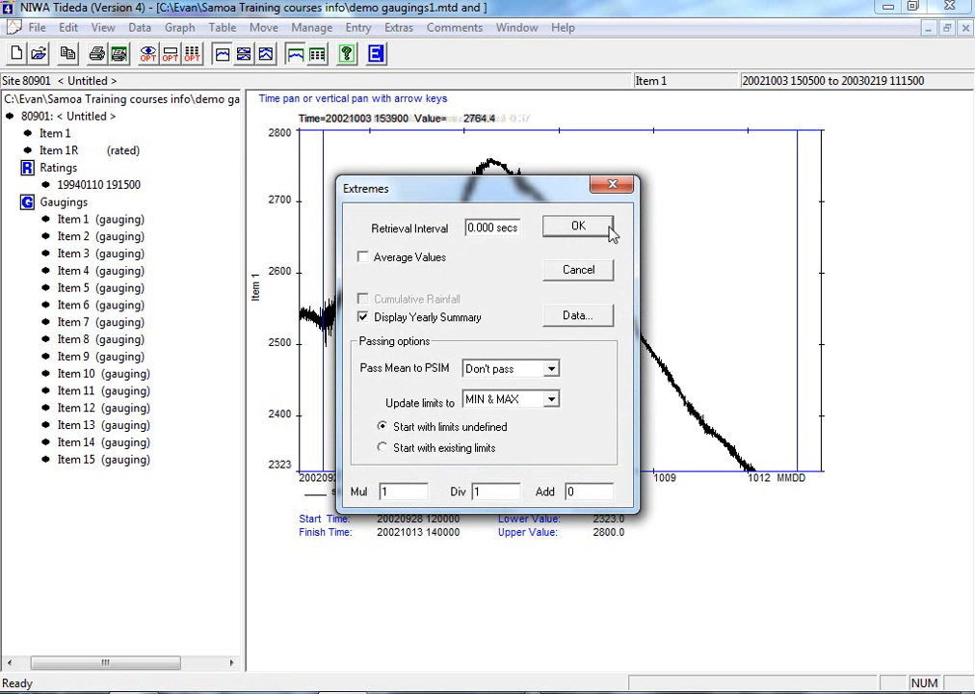
{"action": "left_click", "coordinate": [364, 318]}
{"action": "left_click", "coordinate": [576, 229]}
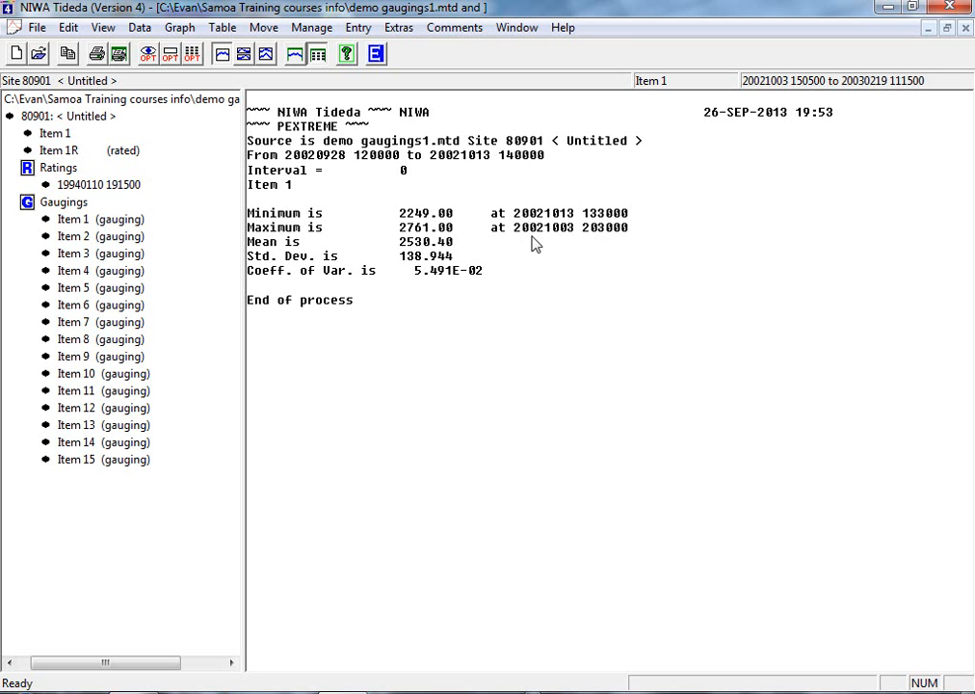
{"action": "left_click", "coordinate": [140, 27]}
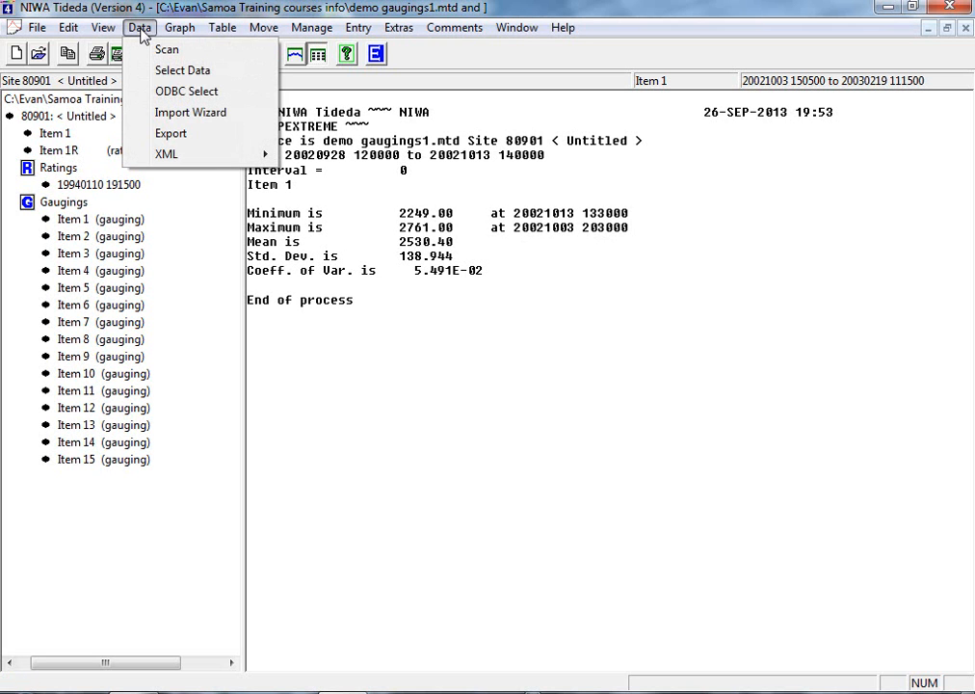
{"action": "left_click", "coordinate": [176, 70]}
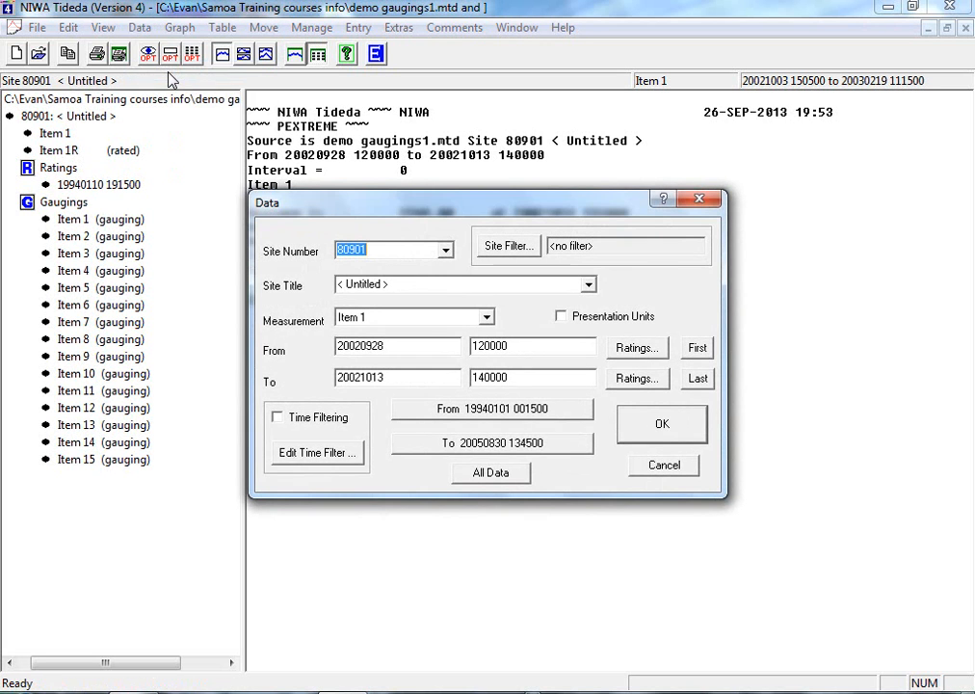
{"action": "left_click", "coordinate": [698, 349]}
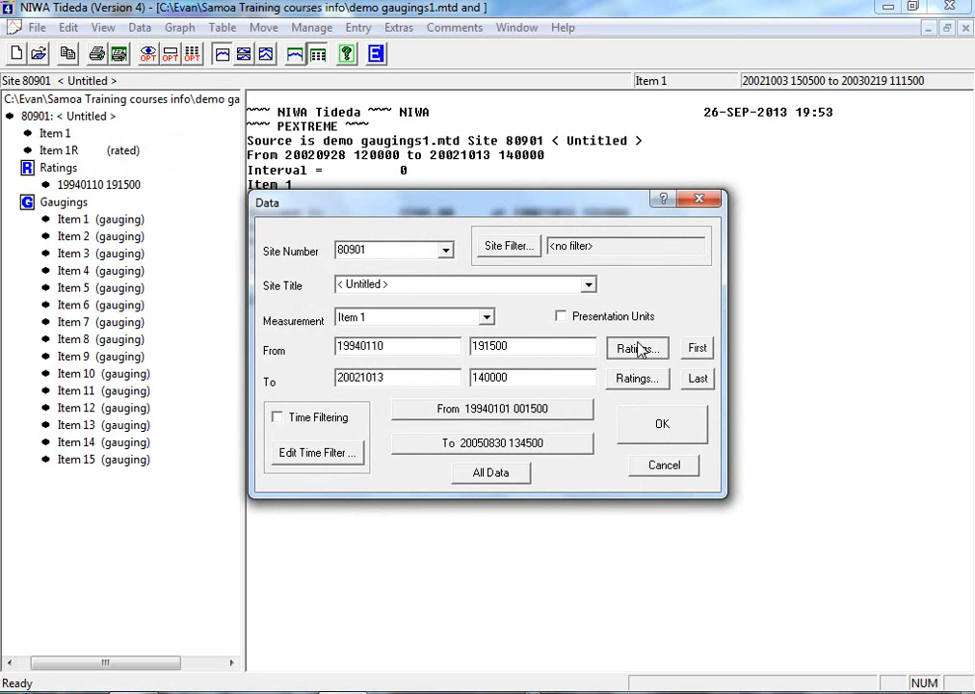
{"action": "left_click", "coordinate": [634, 349]}
{"action": "left_click", "coordinate": [590, 251]}
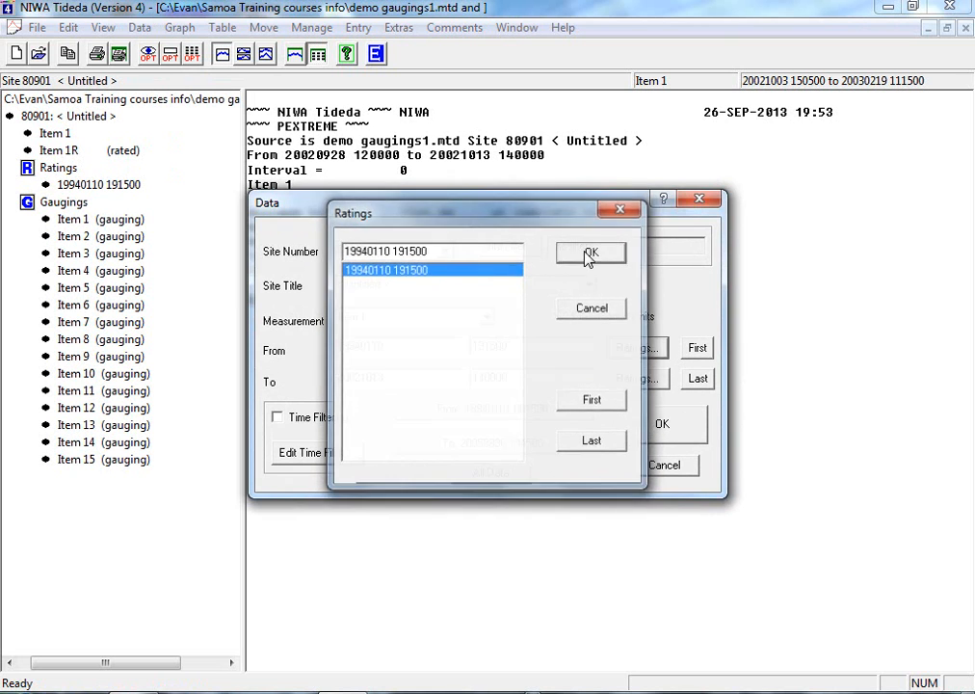
{"action": "left_click", "coordinate": [699, 379]}
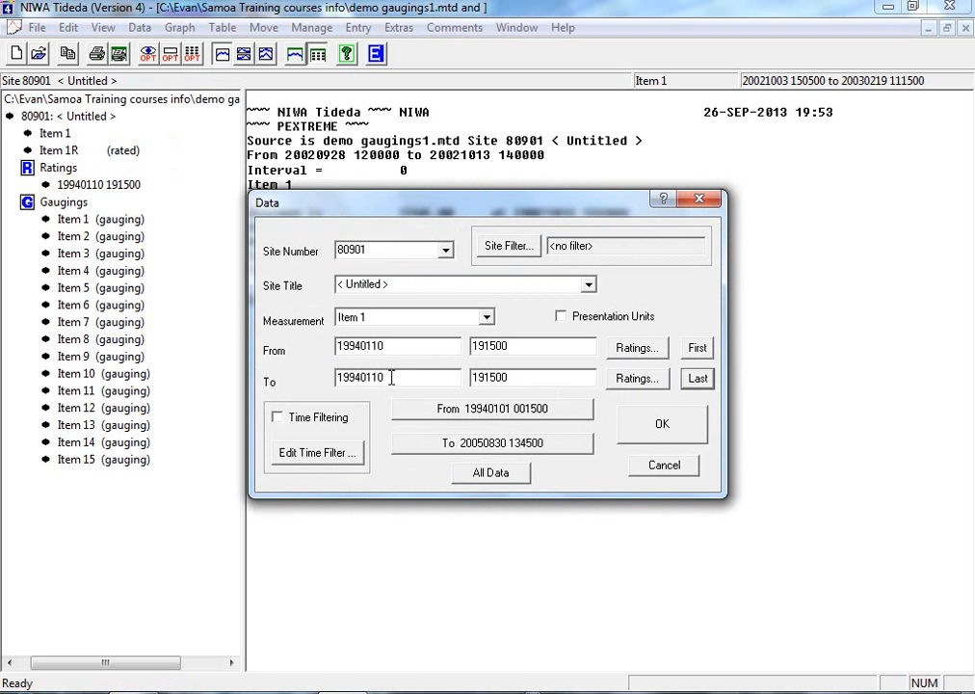
{"action": "left_click", "coordinate": [647, 429]}
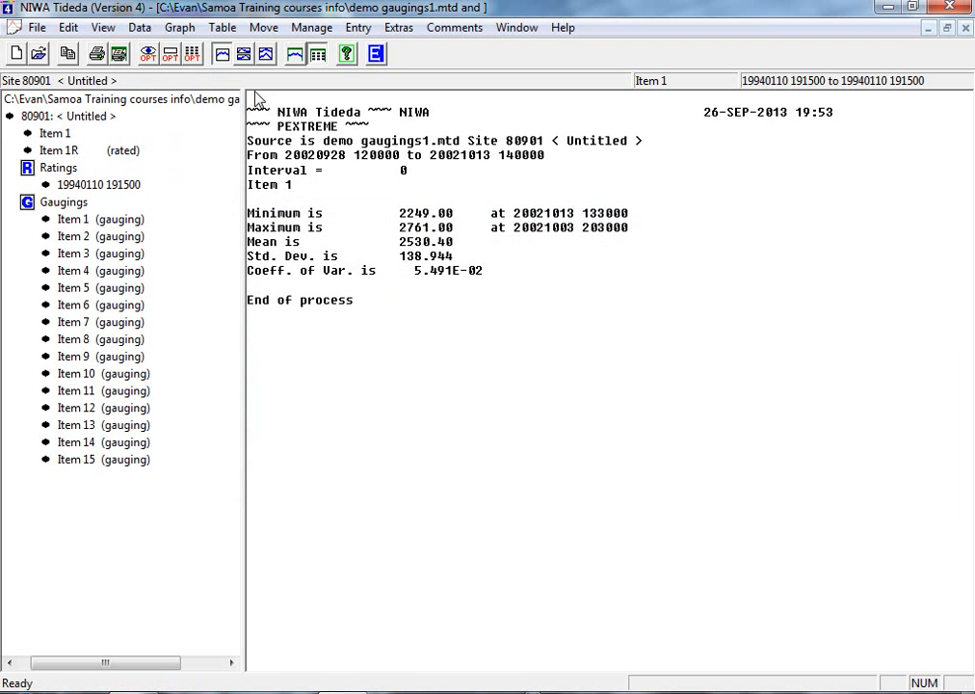
List the selected rating's values for rating item 1 to the screen.
{"action": "left_click", "coordinate": [230, 29]}
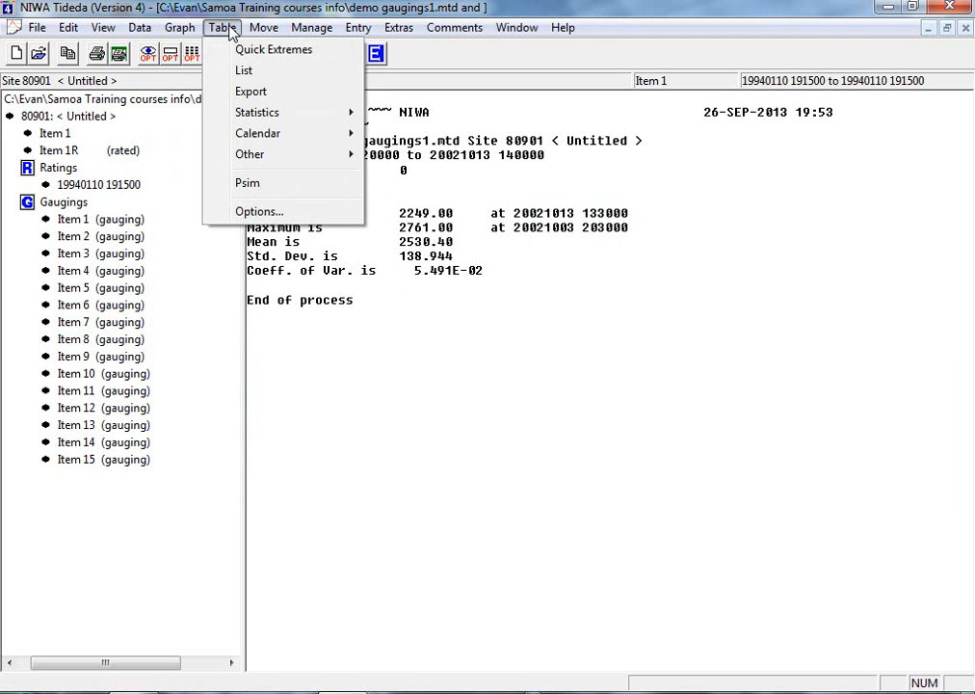
{"action": "left_click", "coordinate": [243, 72]}
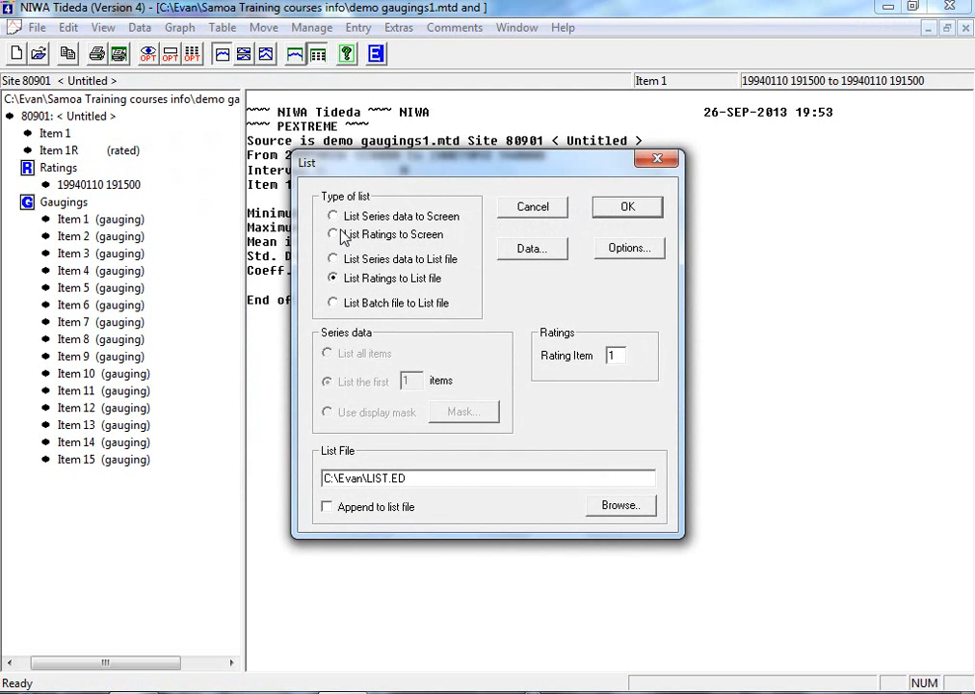
{"action": "left_click", "coordinate": [334, 234]}
{"action": "left_click", "coordinate": [627, 208]}
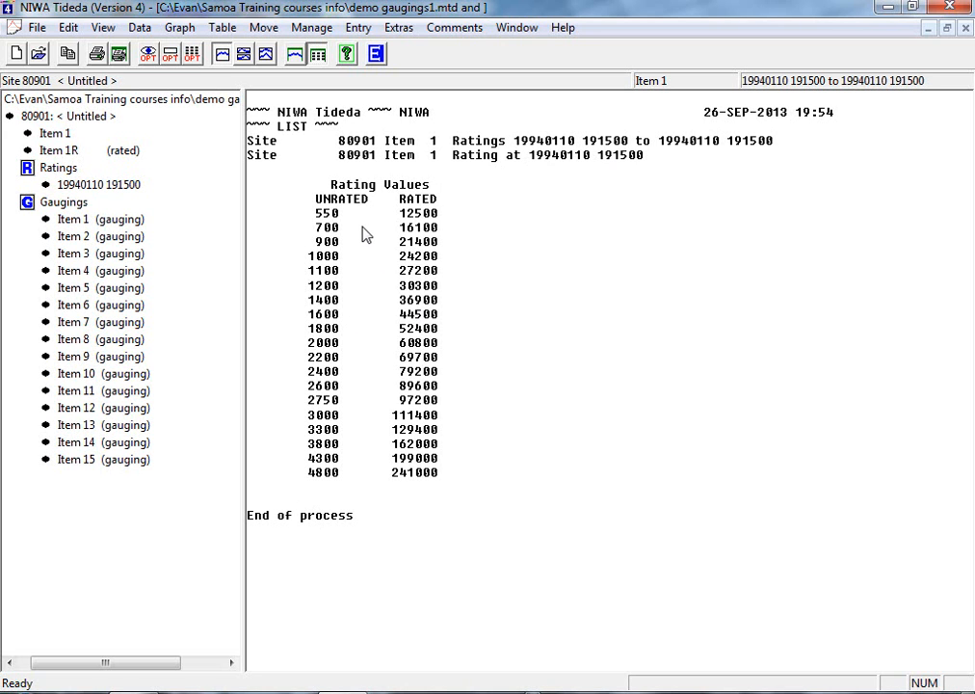
Write the rating item 1 listing to the list file C:\Evan\LIST.ED.
{"action": "left_click", "coordinate": [224, 29]}
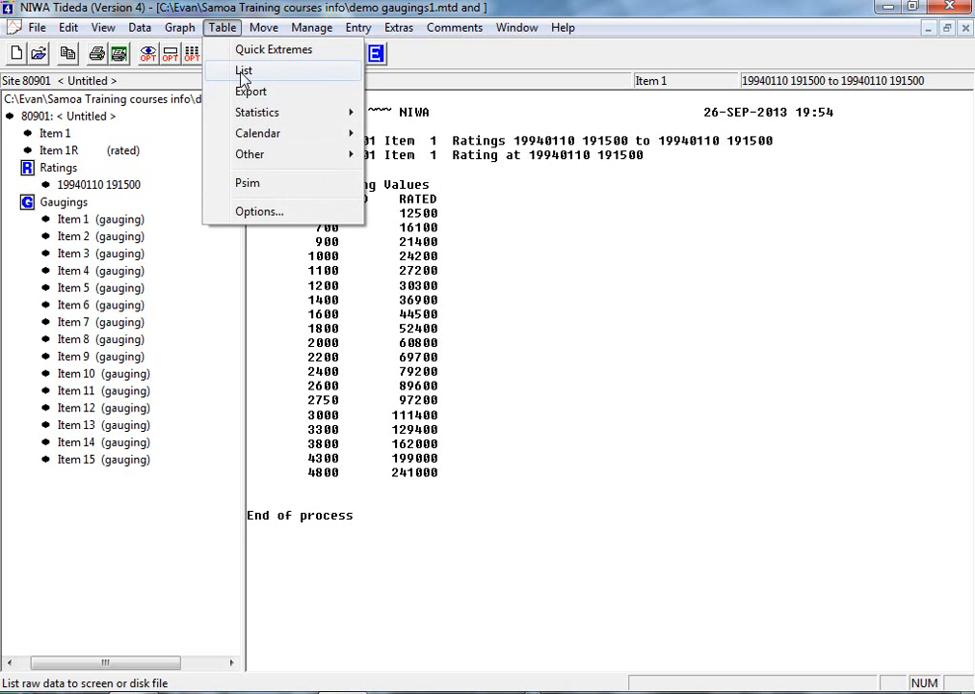
{"action": "left_click", "coordinate": [242, 71]}
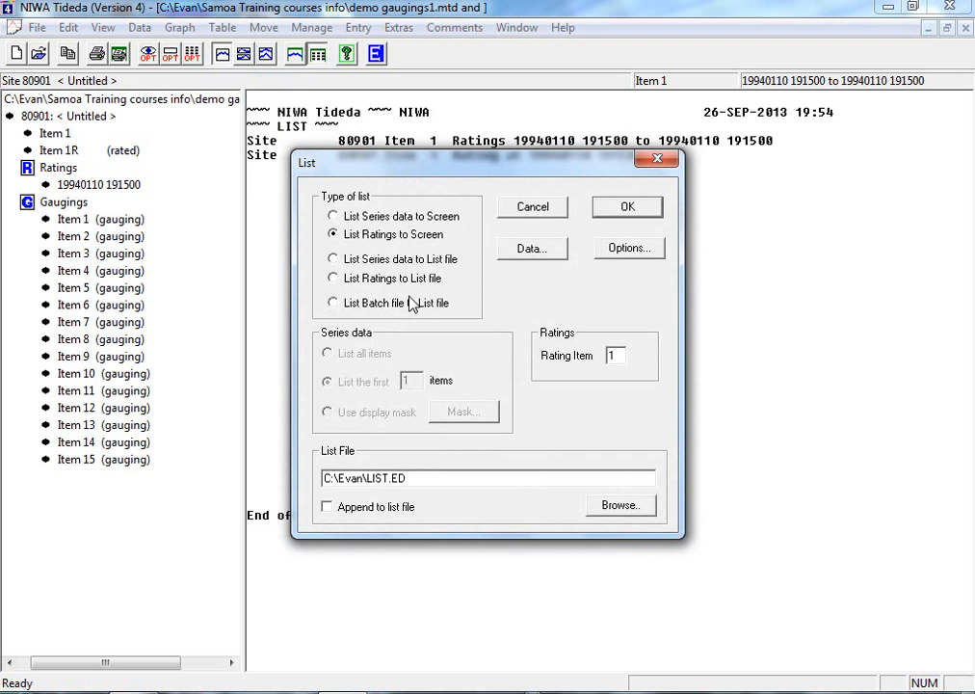
{"action": "left_click", "coordinate": [334, 279]}
{"action": "left_click", "coordinate": [632, 208]}
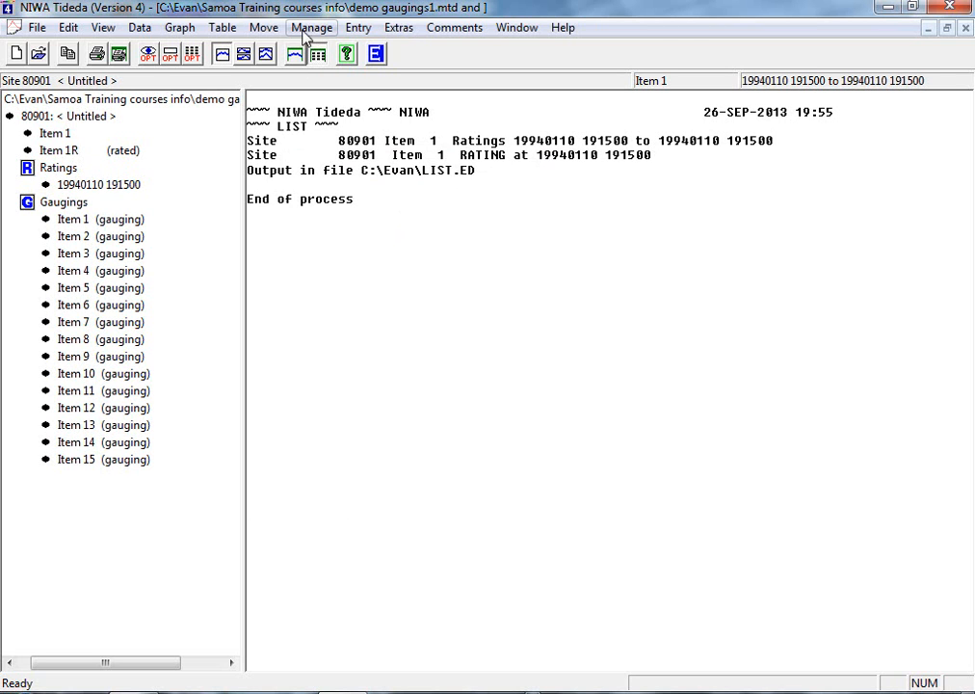
Set up a fully specified List to Tideda import with the source file as destination, and open LIST.ED for editing.
{"action": "left_click", "coordinate": [361, 29]}
{"action": "mouse_move", "coordinate": [392, 54]}
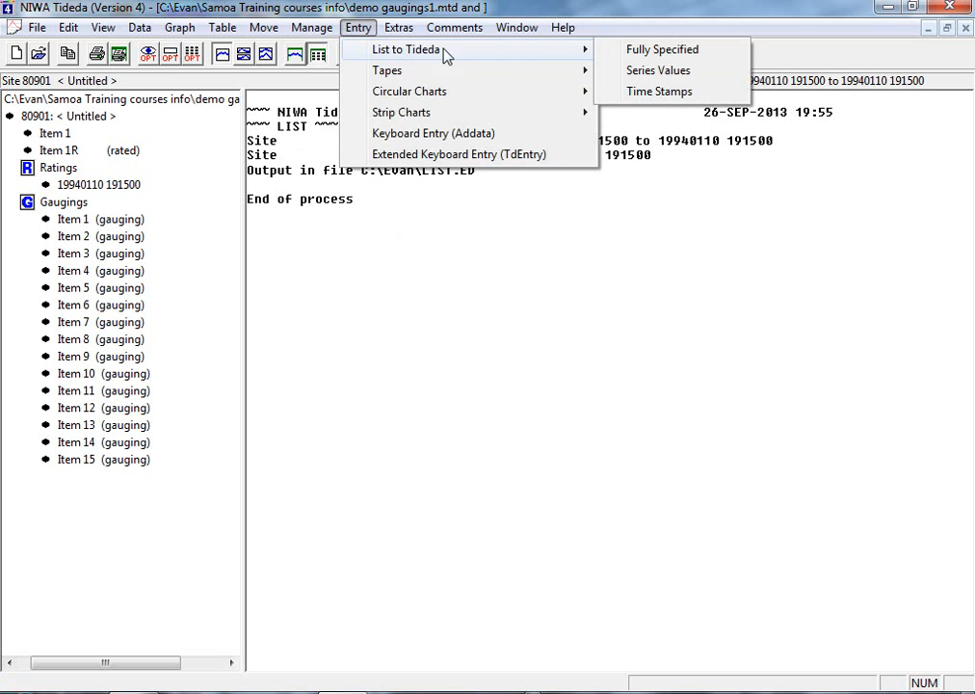
{"action": "left_click", "coordinate": [660, 53]}
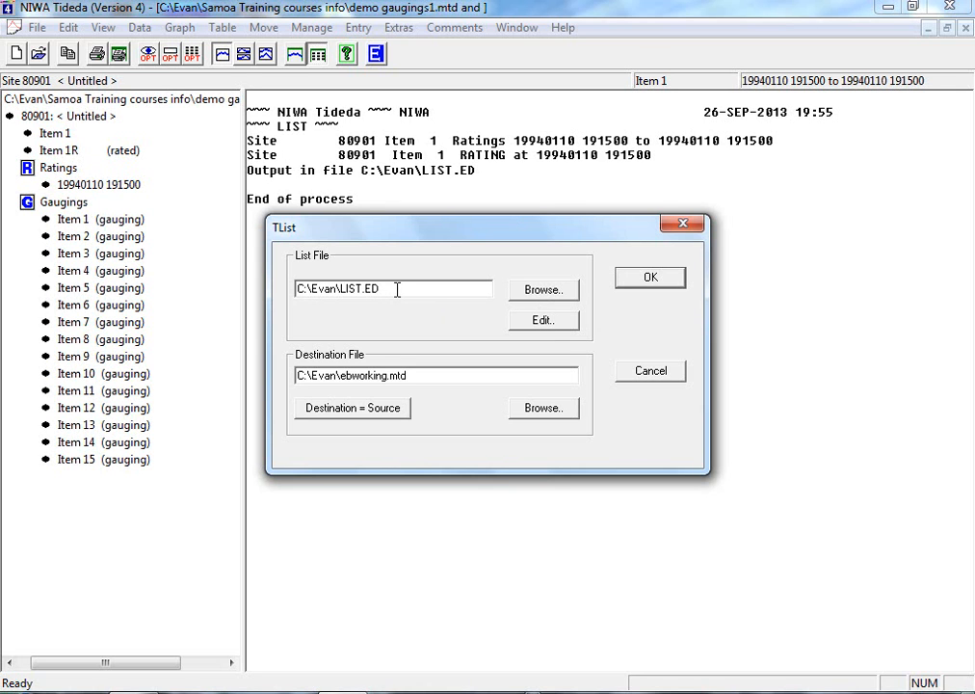
{"action": "left_click", "coordinate": [339, 408]}
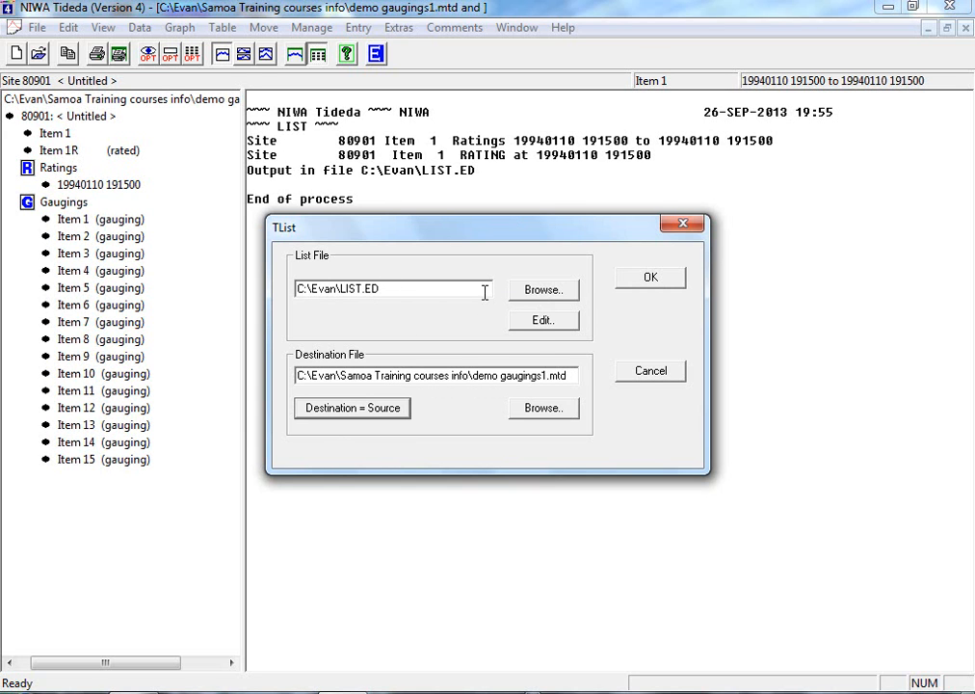
{"action": "left_click", "coordinate": [542, 321]}
{"action": "left_click_drag", "start_coordinate": [896, 267], "coordinate": [631, 148]}
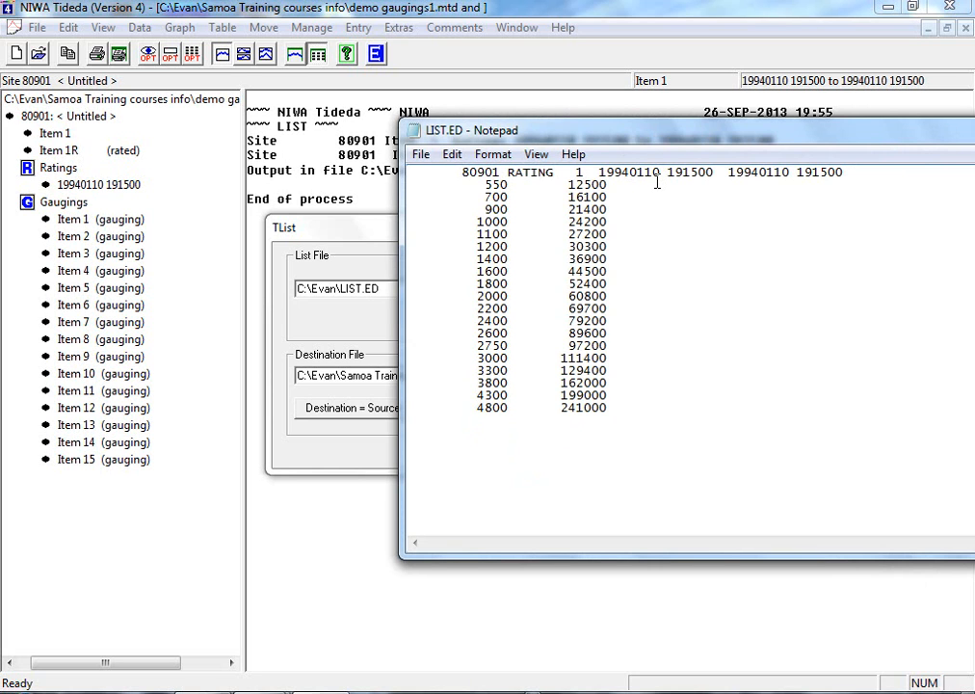
{"action": "key", "text": "BackSpace"}
{"action": "key", "text": "BackSpace"}
{"action": "key", "text": "BackSpace"}
{"action": "key", "text": "BackSpace"}
{"action": "key", "text": "BackSpace"}
{"action": "key", "text": "BackSpace"}
{"action": "key", "text": "BackSpace"}
{"action": "key", "text": "BackSpace"}
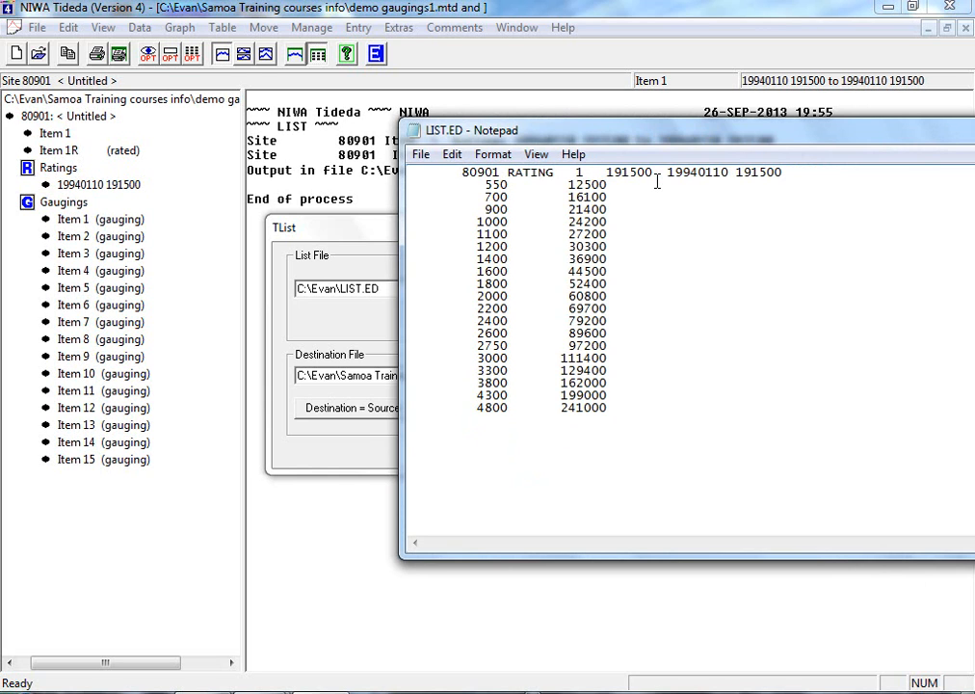
{"action": "type", "text": "200"}
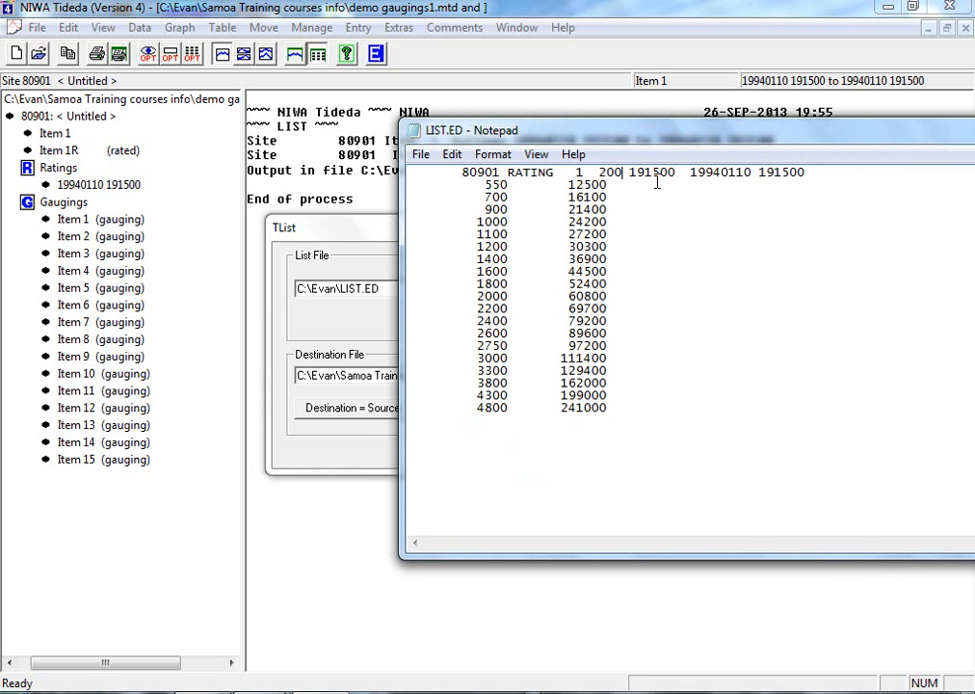
{"action": "type", "text": "2"}
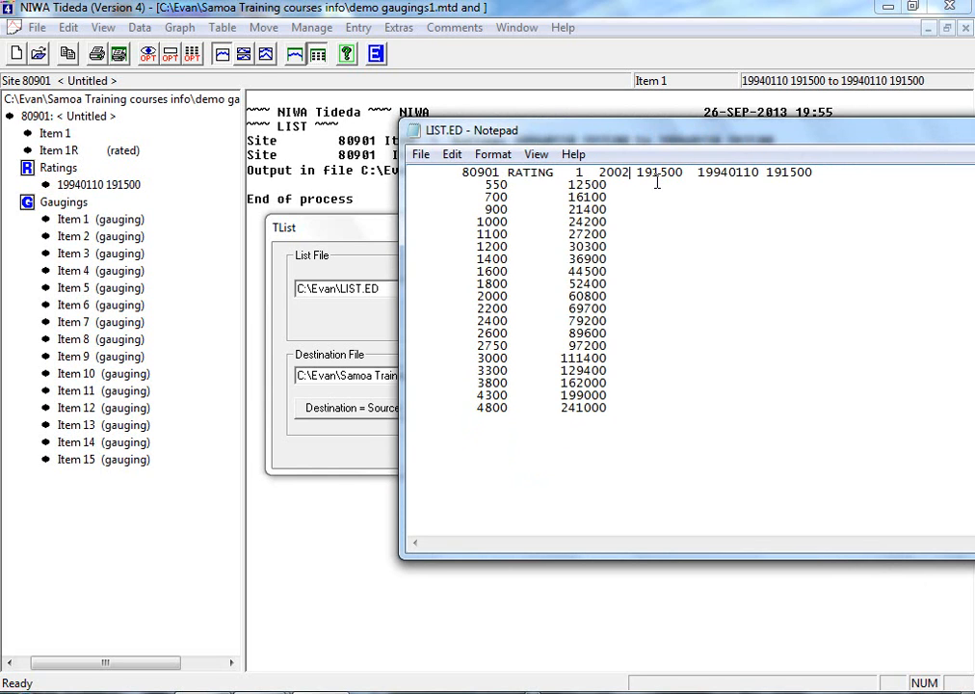
{"action": "type", "text": "1003"}
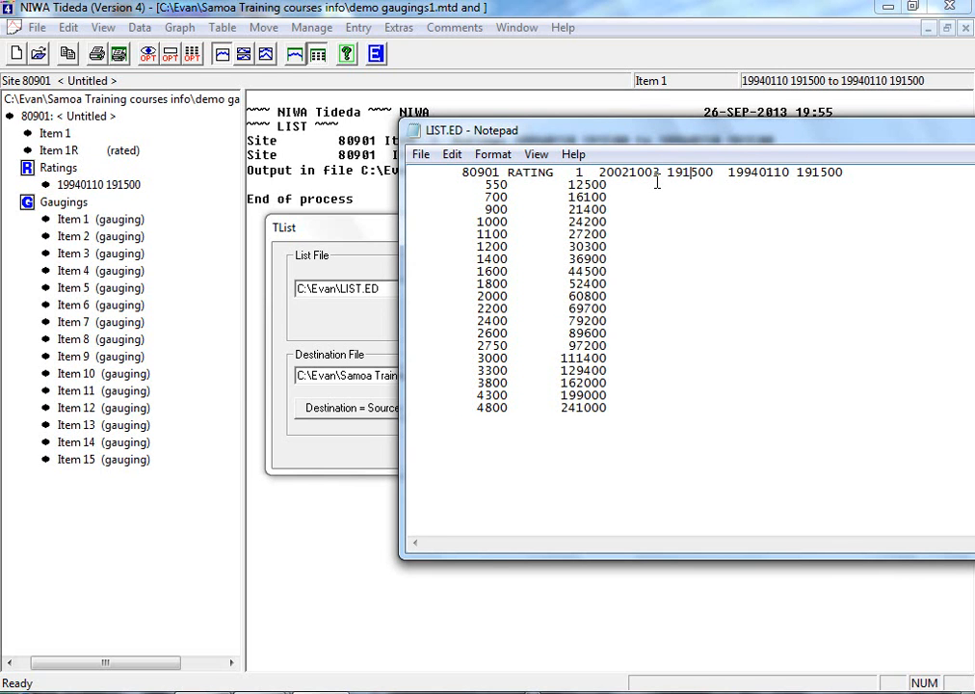
{"action": "key", "text": "BackSpace"}
{"action": "key", "text": "BackSpace"}
{"action": "key", "text": "BackSpace"}
{"action": "key", "text": "BackSpace"}
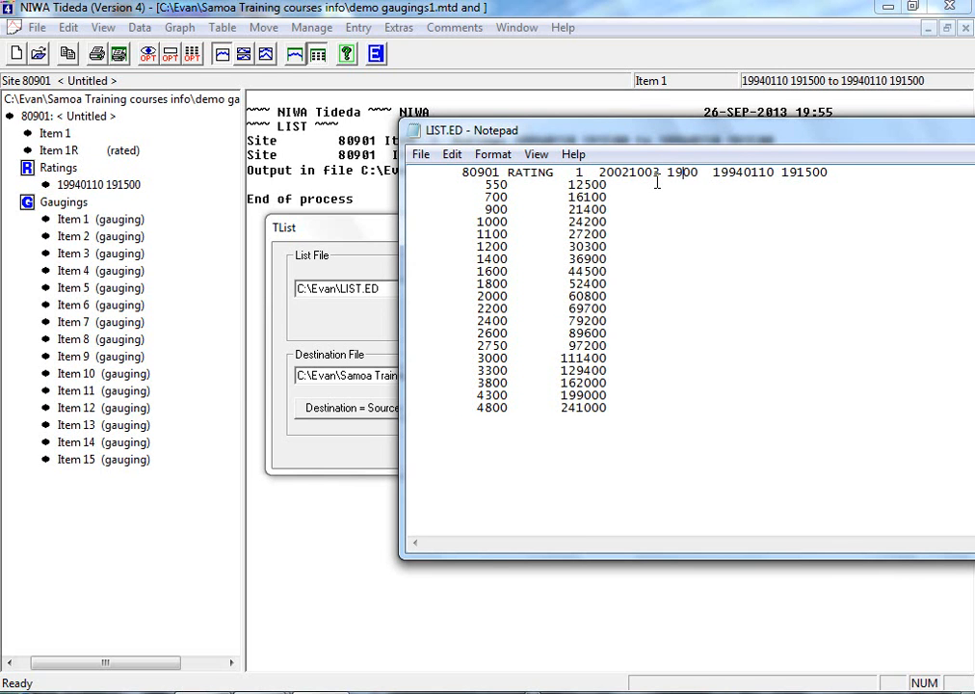
{"action": "type", "text": "2030"}
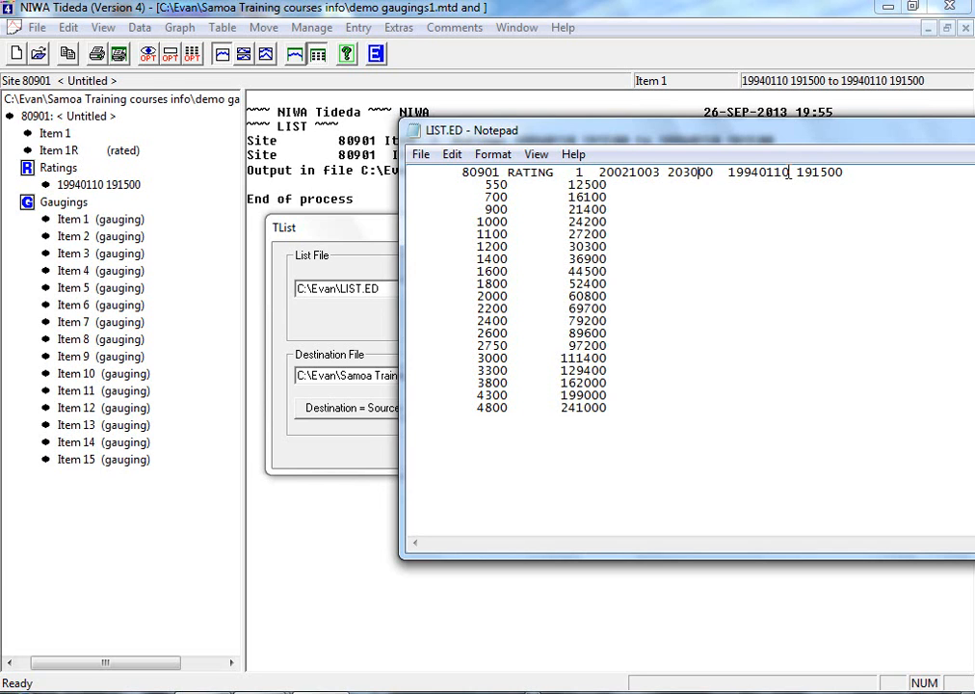
{"action": "key", "text": "BackSpace"}
{"action": "key", "text": "BackSpace"}
{"action": "key", "text": "BackSpace"}
{"action": "key", "text": "BackSpace"}
{"action": "key", "text": "BackSpace"}
{"action": "key", "text": "BackSpace"}
{"action": "key", "text": "BackSpace"}
{"action": "key", "text": "BackSpace"}
{"action": "key", "text": "BackSpace"}
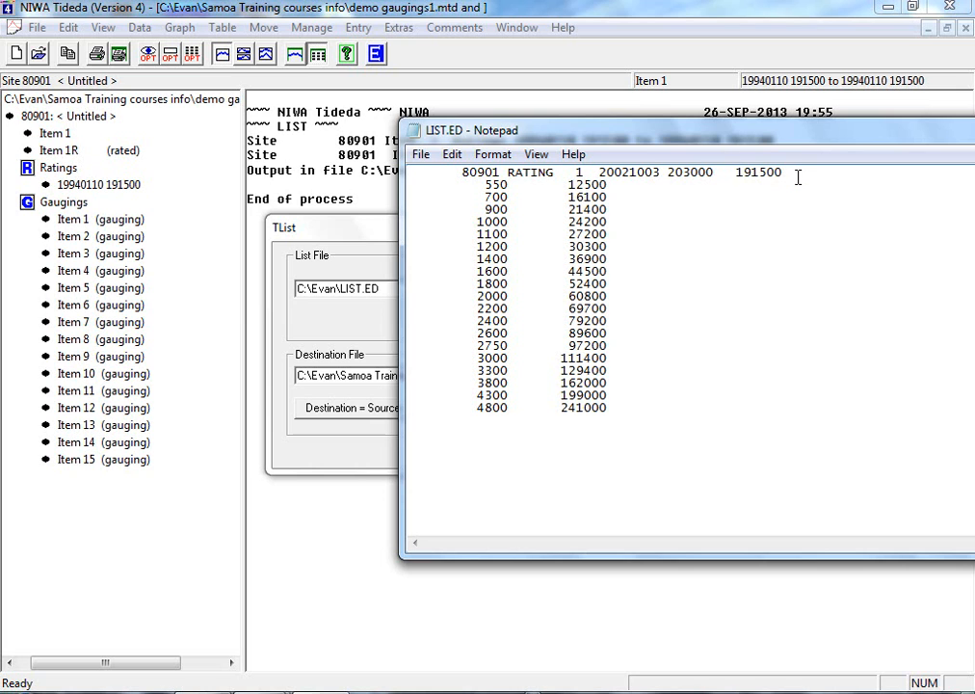
{"action": "type", "text": "20021003"}
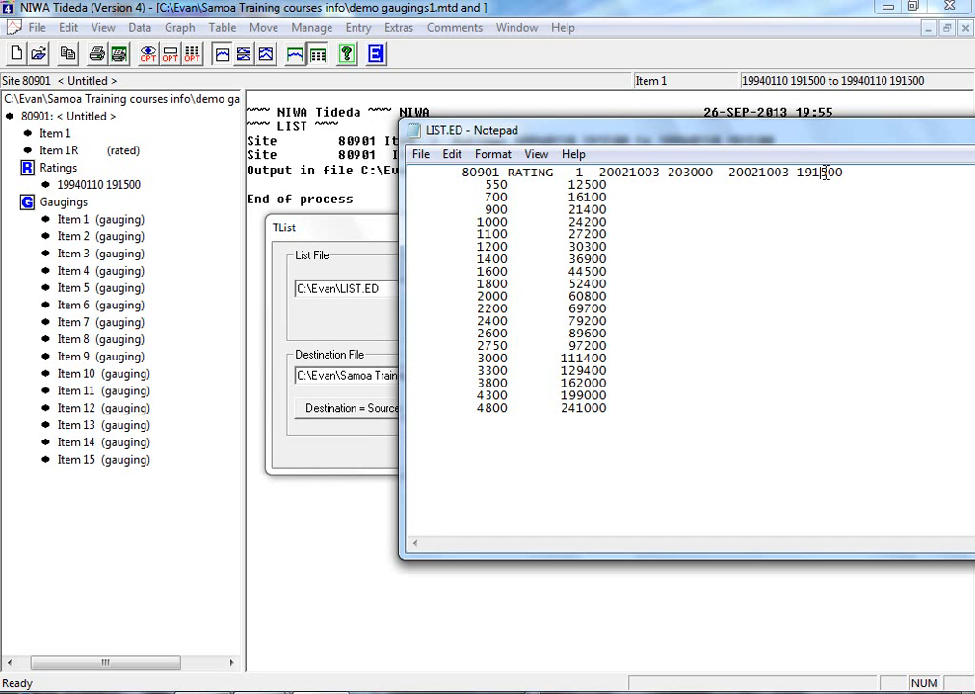
{"action": "key", "text": "BackSpace"}
{"action": "key", "text": "BackSpace"}
{"action": "key", "text": "BackSpace"}
{"action": "key", "text": "BackSpace"}
Save and close the edited list file, and import its rating into demo gaugings1.mtd.
{"action": "left_click", "coordinate": [422, 156]}
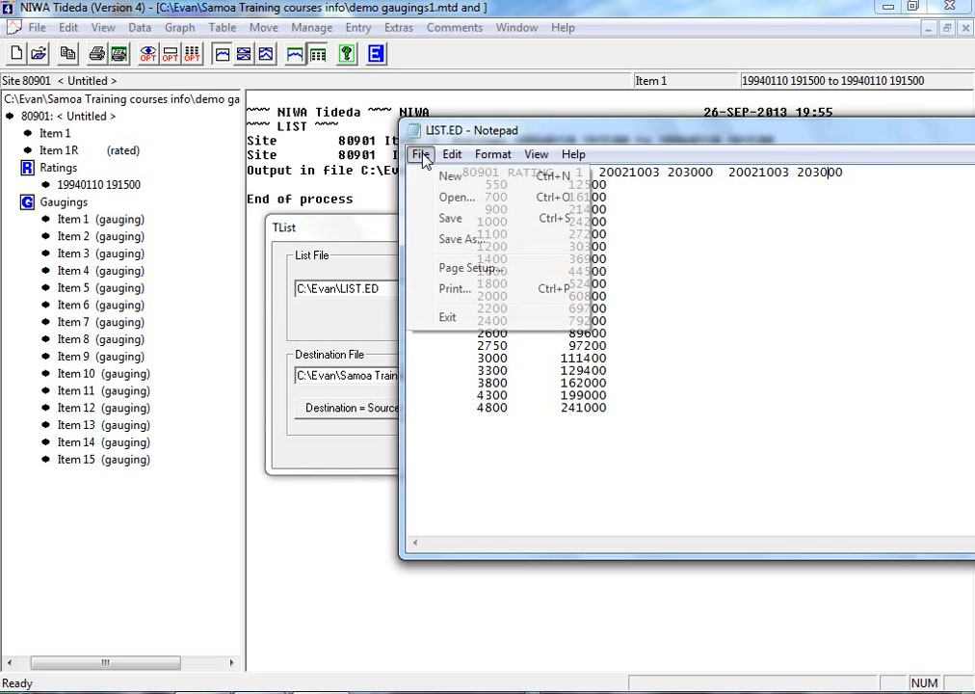
{"action": "left_click", "coordinate": [450, 219]}
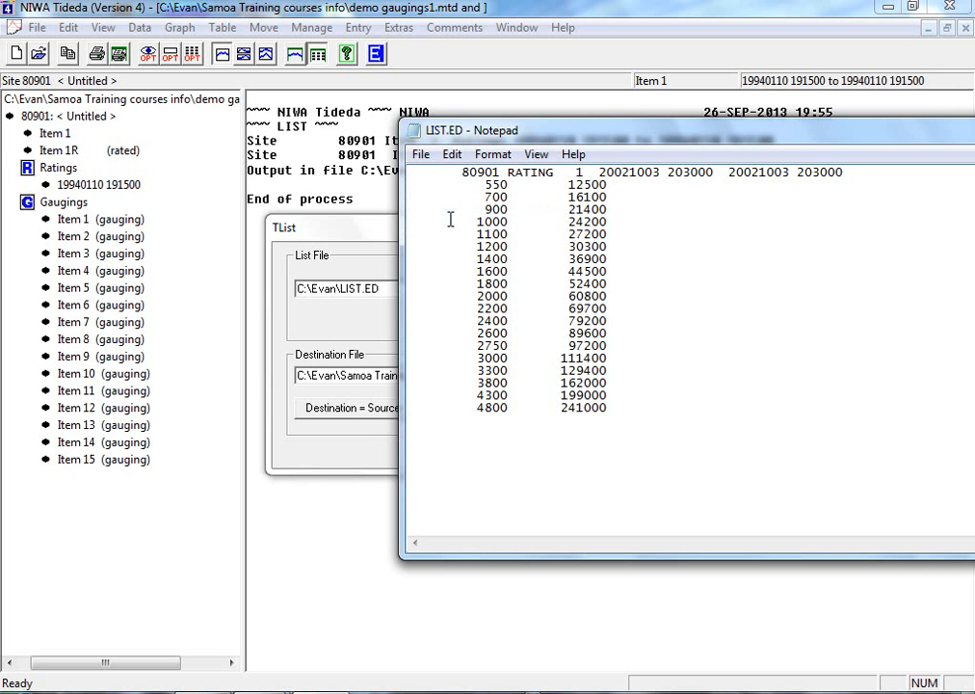
{"action": "left_click_drag", "start_coordinate": [699, 137], "coordinate": [414, 110]}
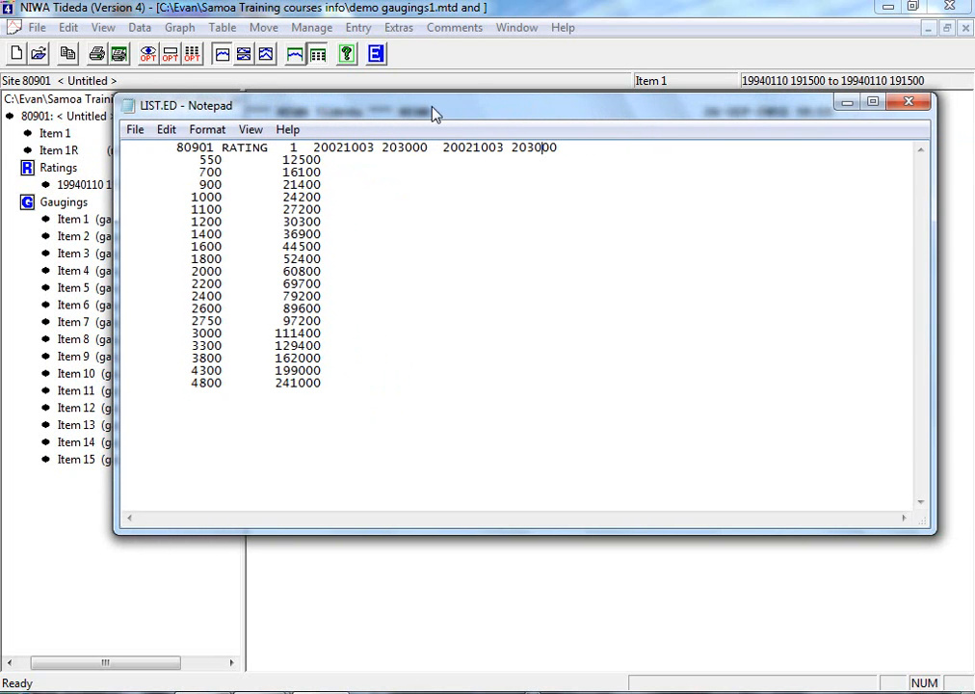
{"action": "left_click", "coordinate": [909, 104]}
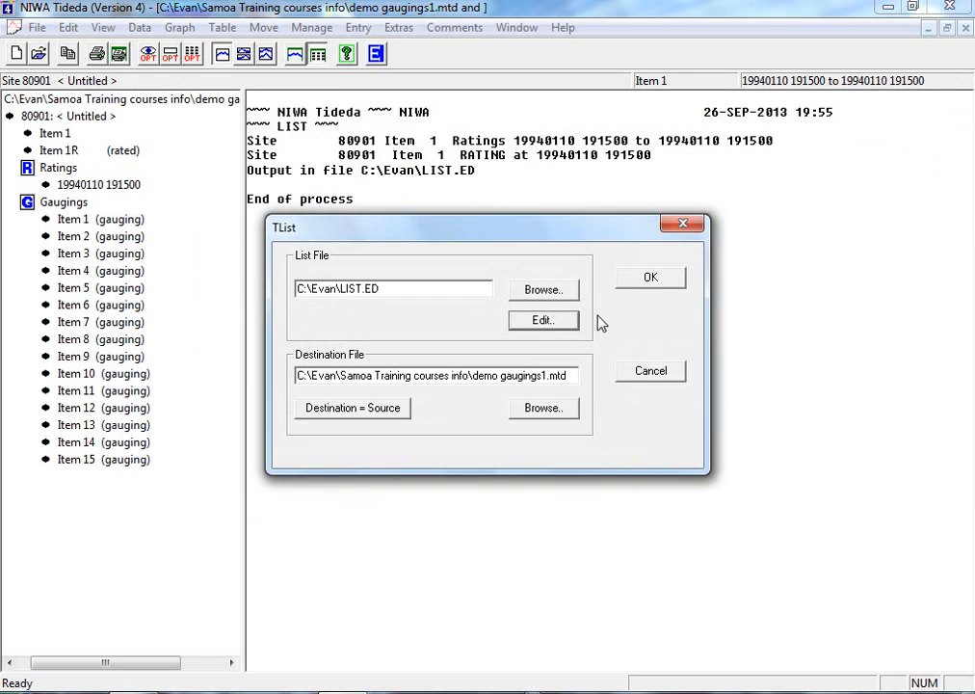
{"action": "left_click", "coordinate": [648, 283]}
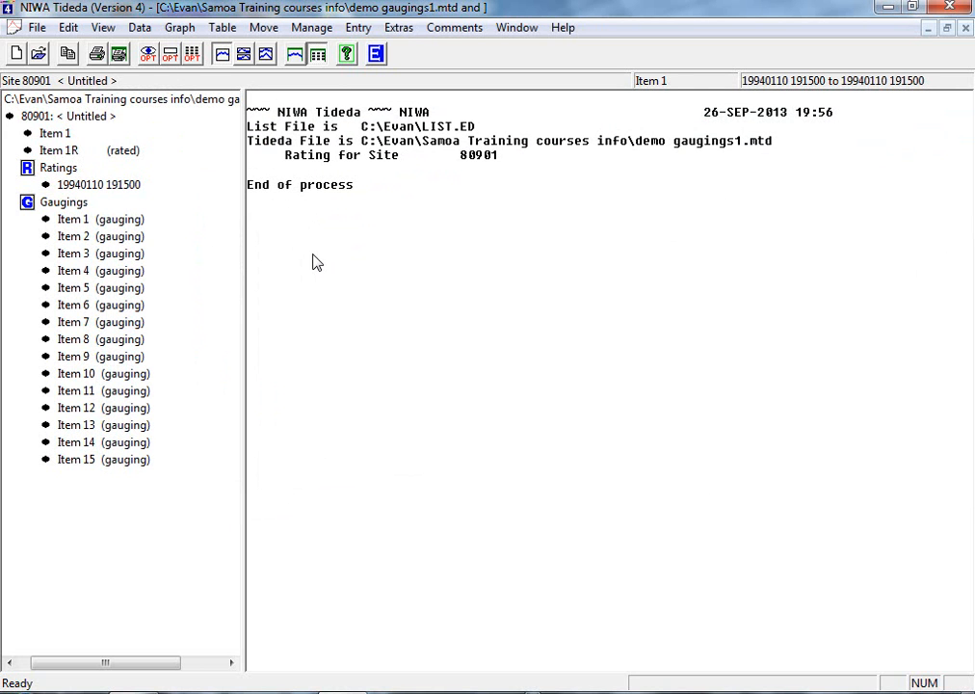
{"action": "left_click", "coordinate": [179, 28]}
{"action": "left_click", "coordinate": [207, 73]}
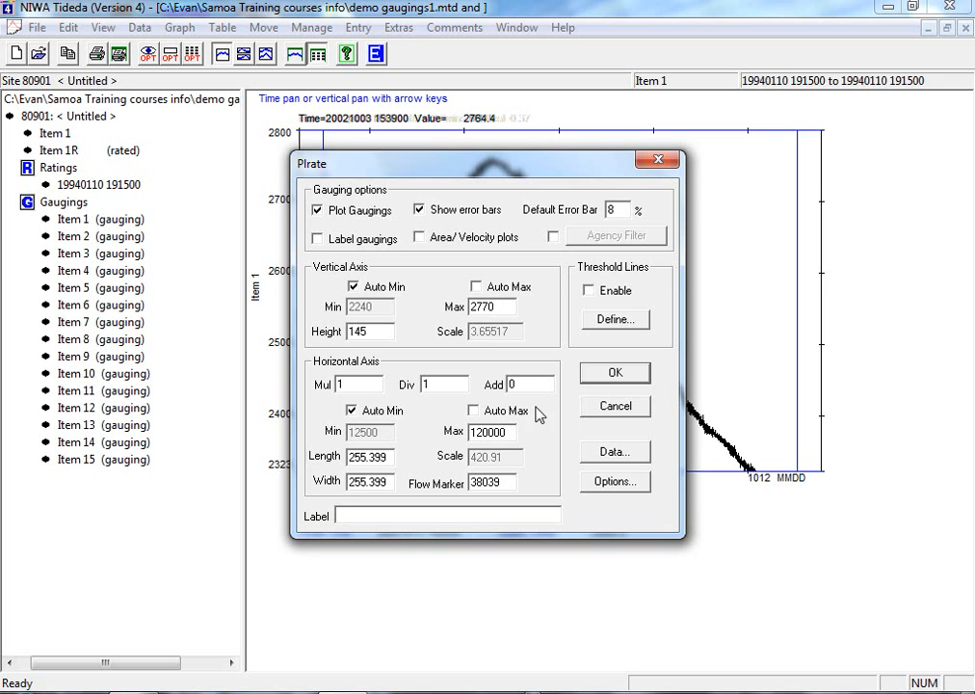
{"action": "left_click", "coordinate": [618, 461]}
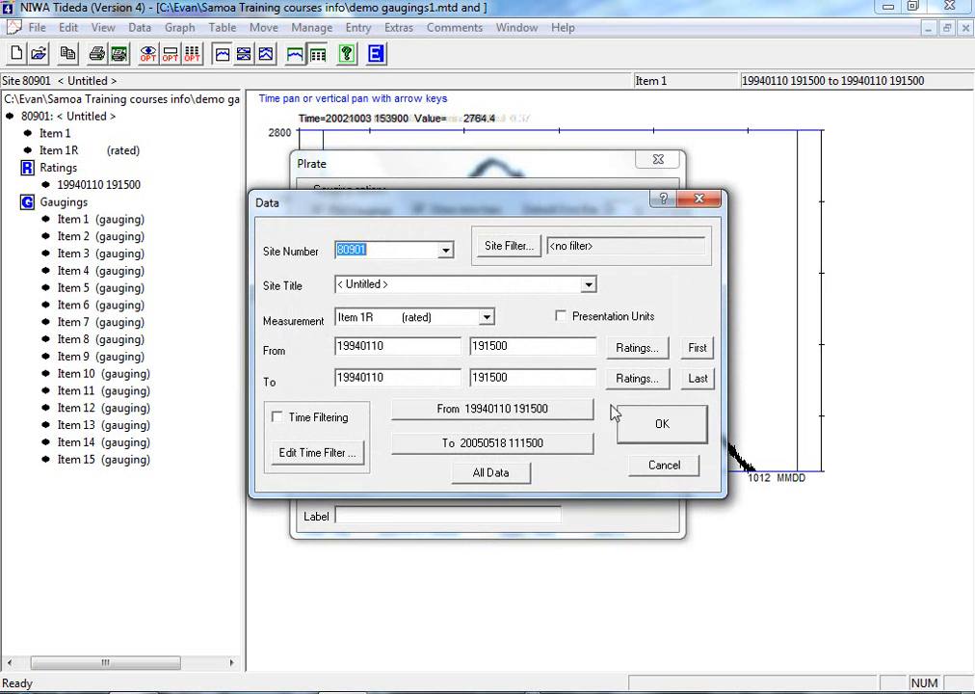
{"action": "left_click", "coordinate": [634, 353]}
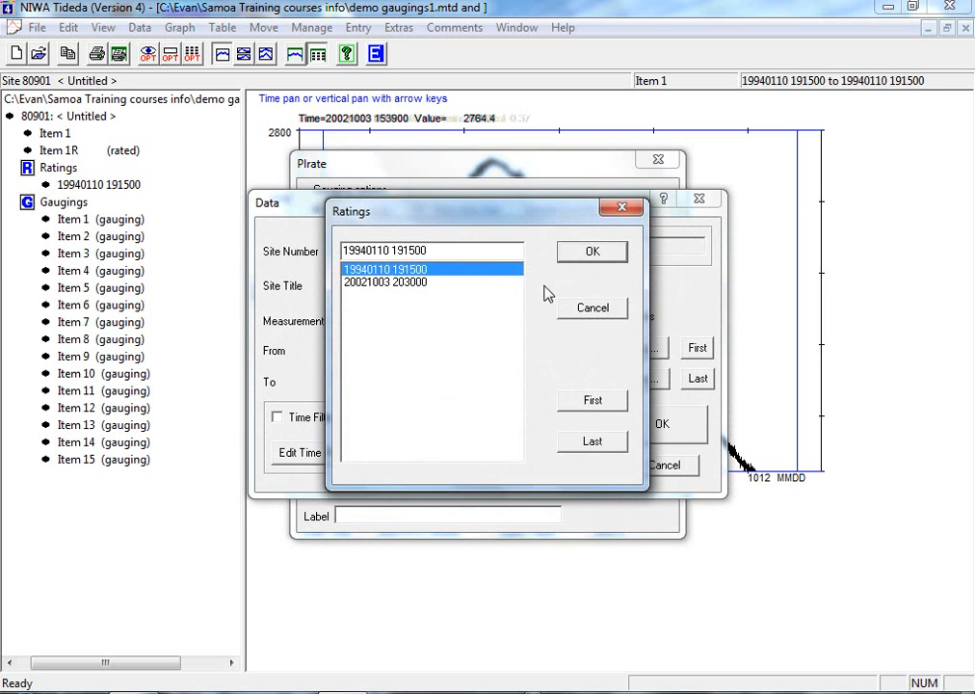
{"action": "left_click", "coordinate": [571, 255]}
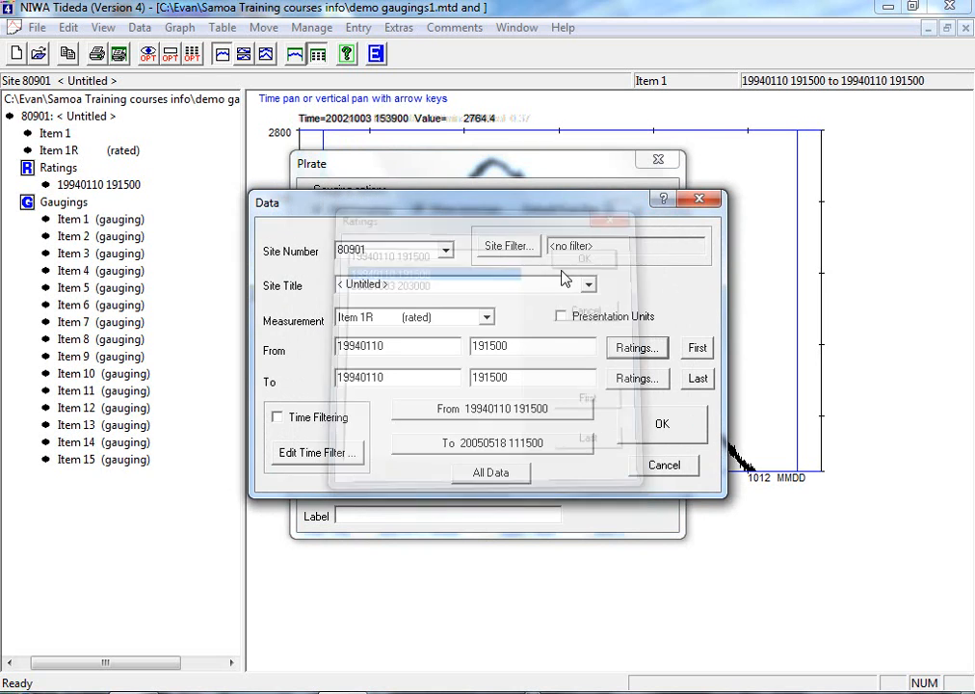
{"action": "left_click", "coordinate": [487, 320]}
{"action": "left_click", "coordinate": [458, 349]}
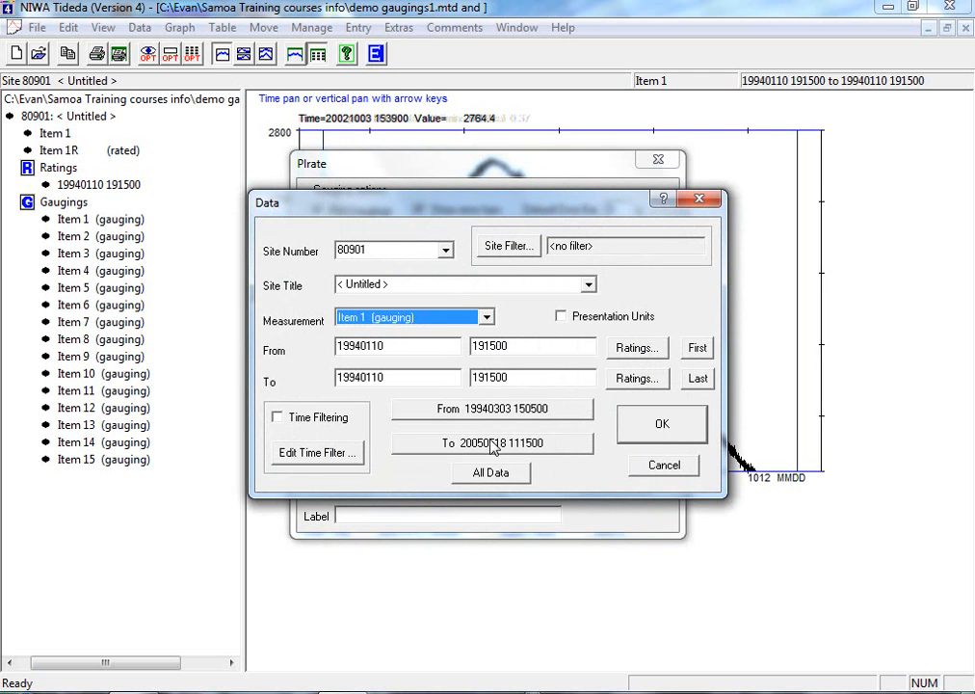
{"action": "left_click", "coordinate": [655, 417]}
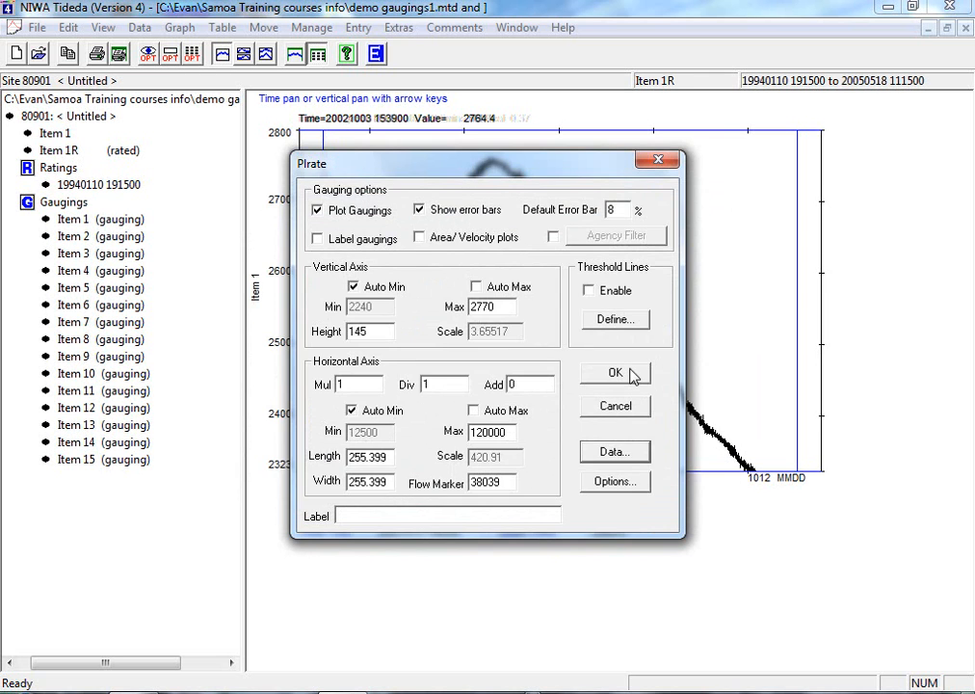
{"action": "left_click", "coordinate": [615, 374]}
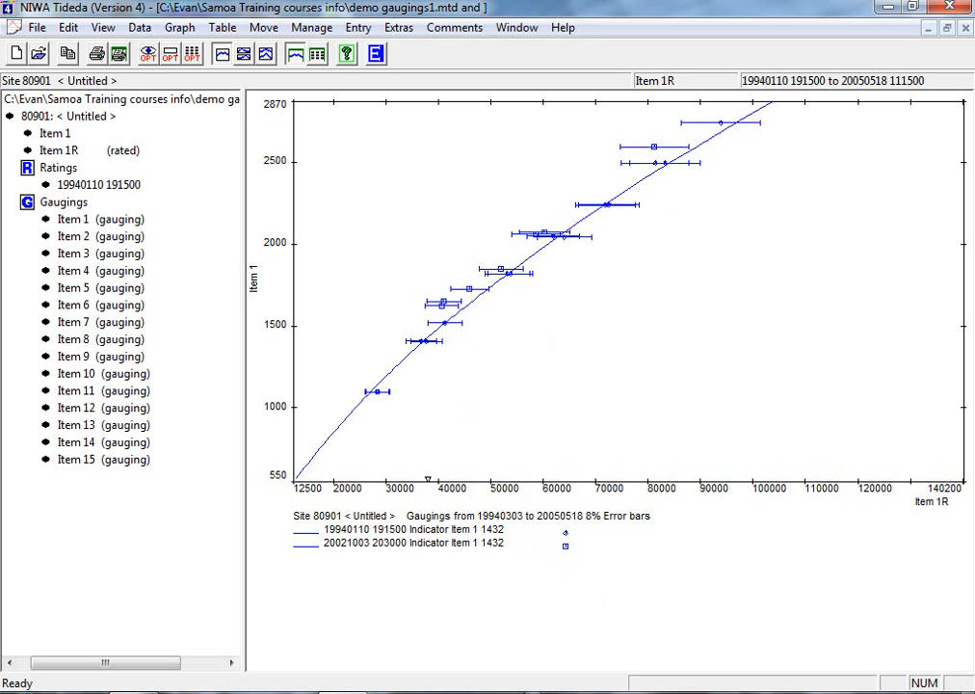
In Windows Photo Viewer, compare the hand-drawn new rating curve in 1814_001.jpg with the annotated gauging deviations in 1814_002.jpg.
{"action": "mouse_move", "coordinate": [260, 688]}
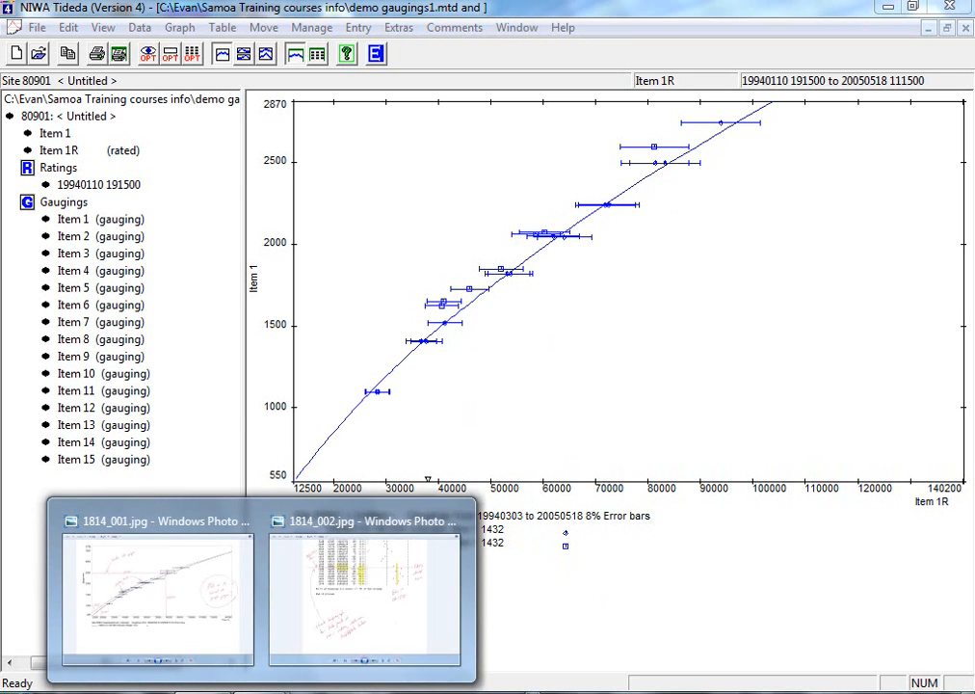
{"action": "left_click", "coordinate": [221, 584]}
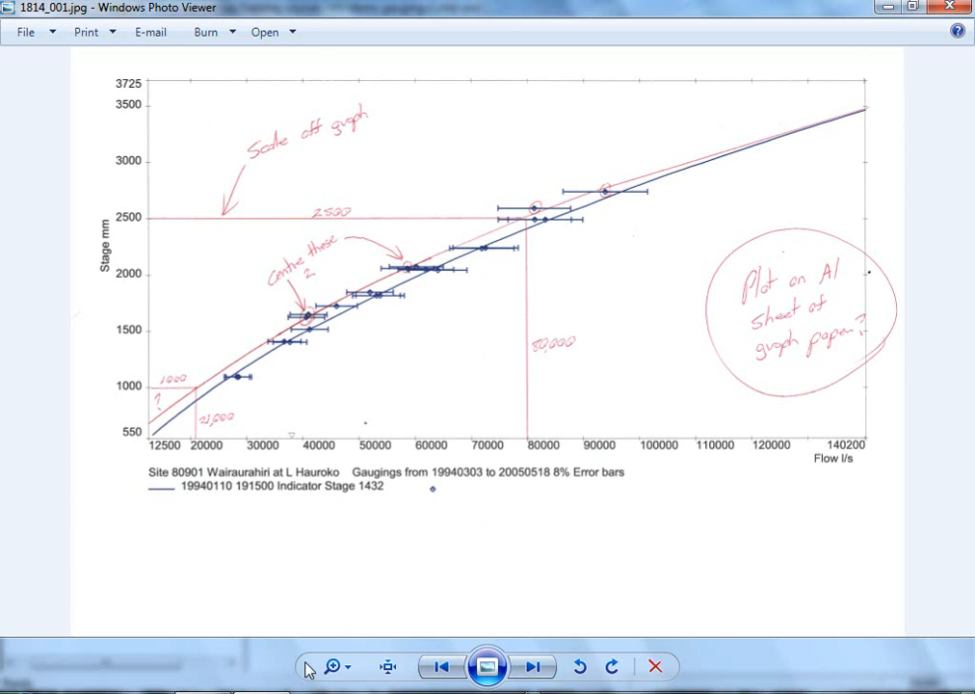
{"action": "key", "text": "Right"}
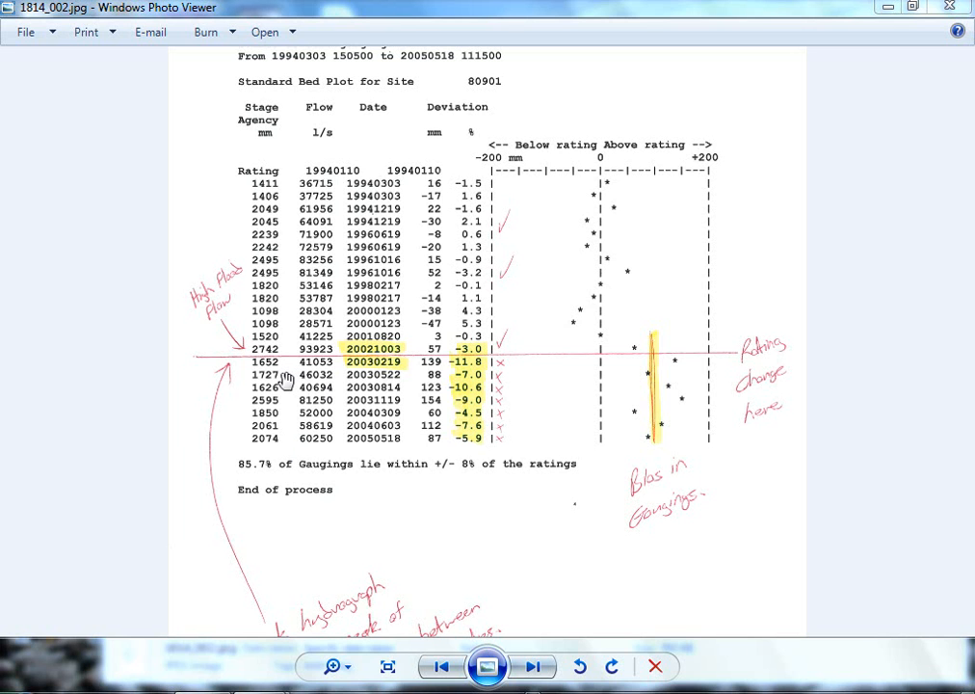
{"action": "mouse_move", "coordinate": [239, 688]}
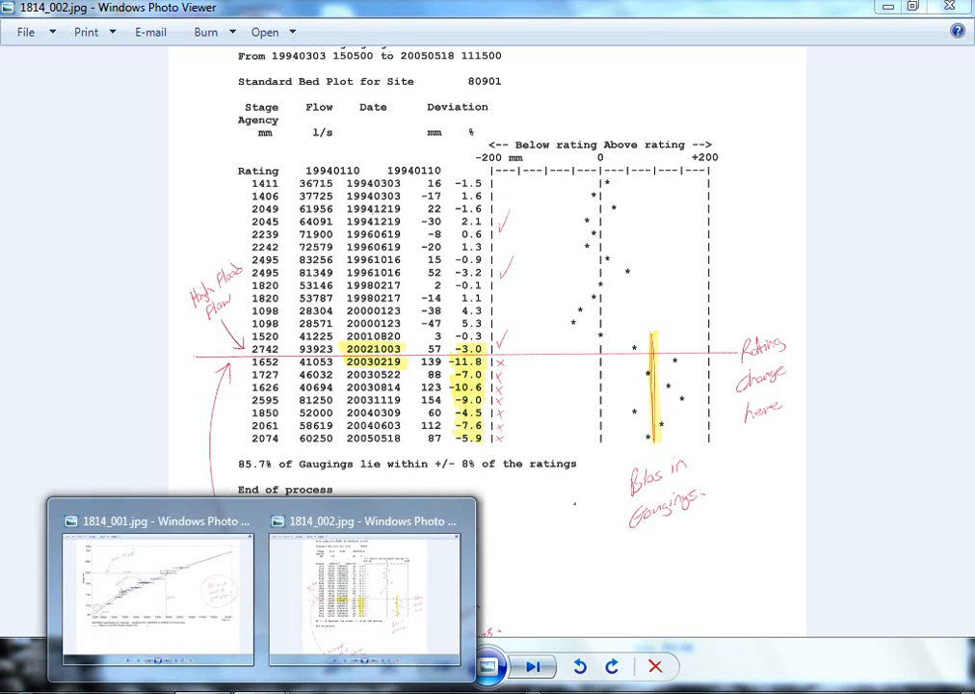
{"action": "left_click", "coordinate": [188, 605]}
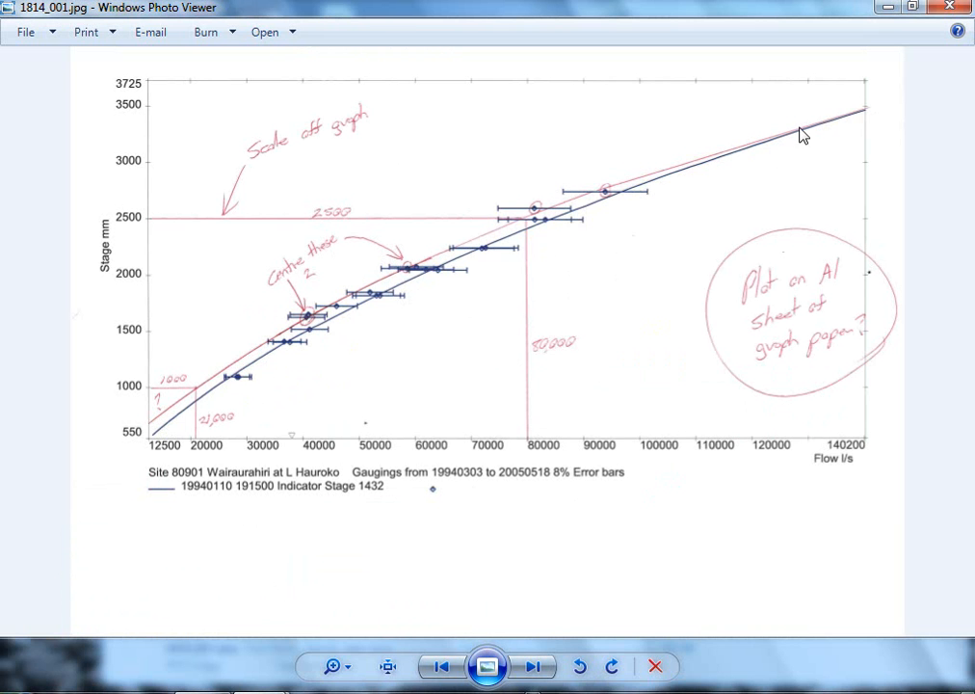
{"action": "mouse_move", "coordinate": [261, 686]}
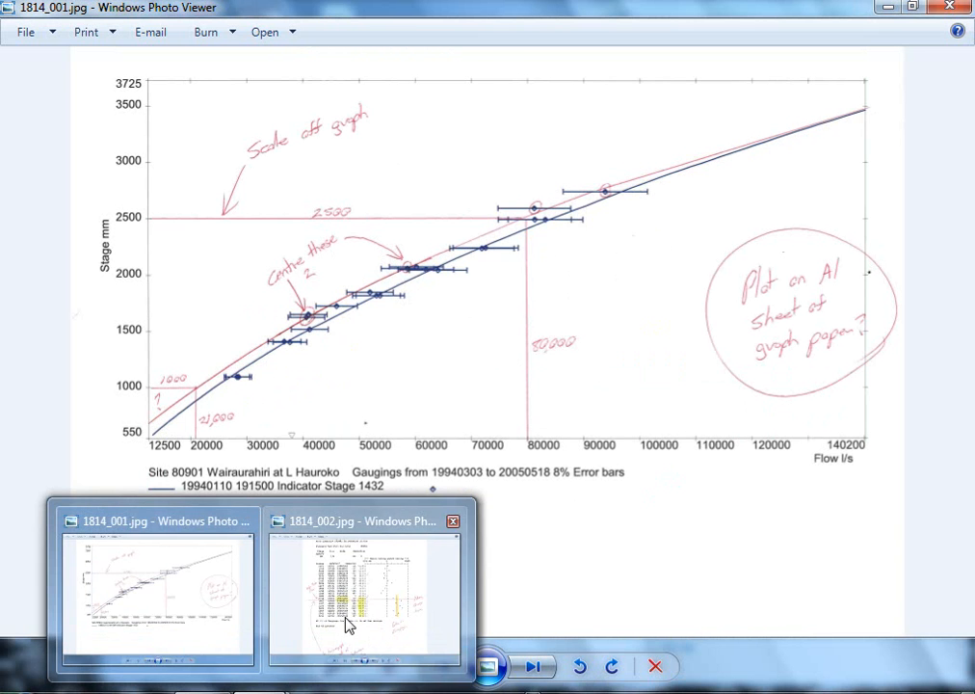
{"action": "left_click", "coordinate": [348, 622]}
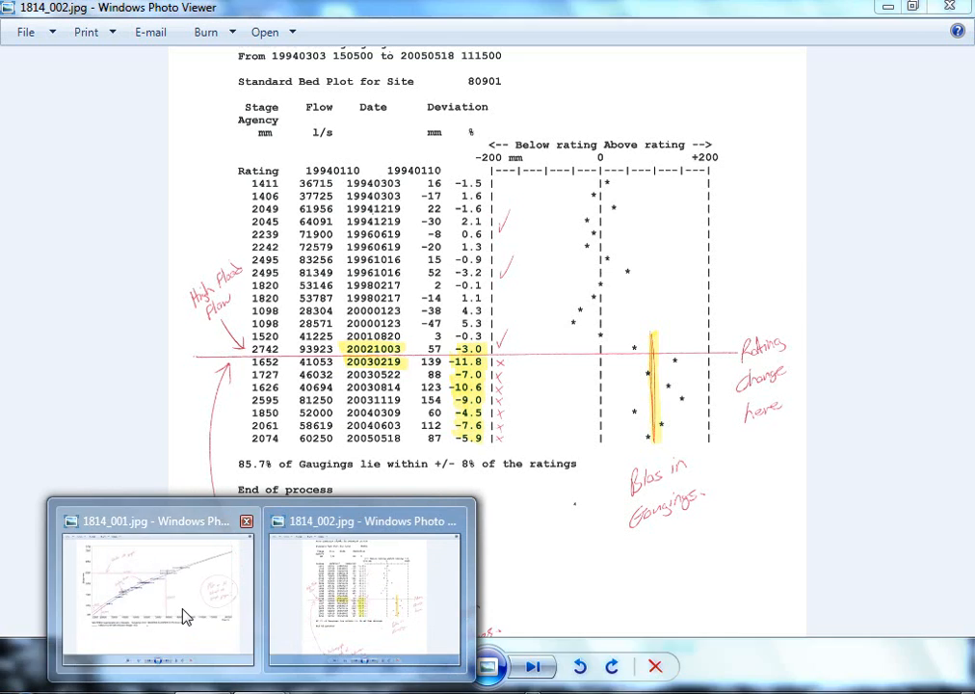
{"action": "left_click", "coordinate": [185, 617]}
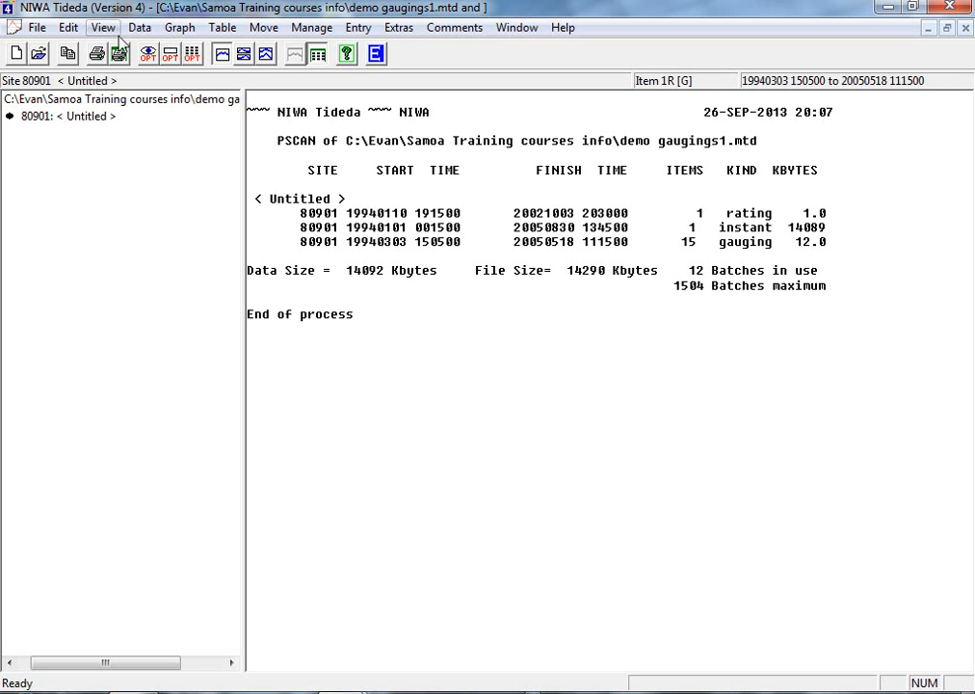
{"action": "left_click", "coordinate": [221, 30]}
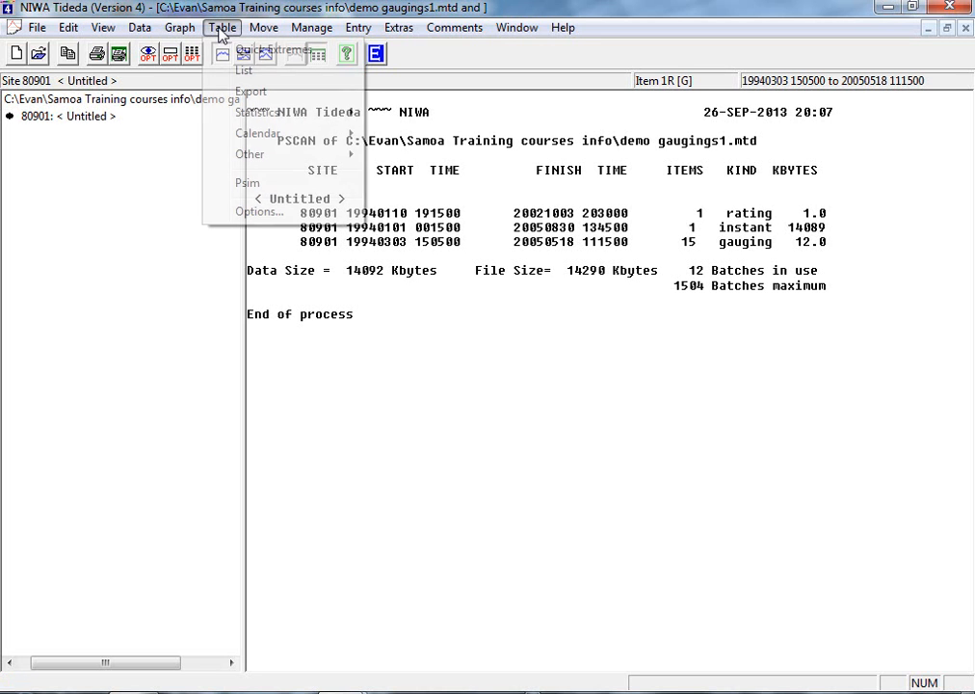
{"action": "mouse_move", "coordinate": [176, 32]}
{"action": "mouse_move", "coordinate": [133, 30]}
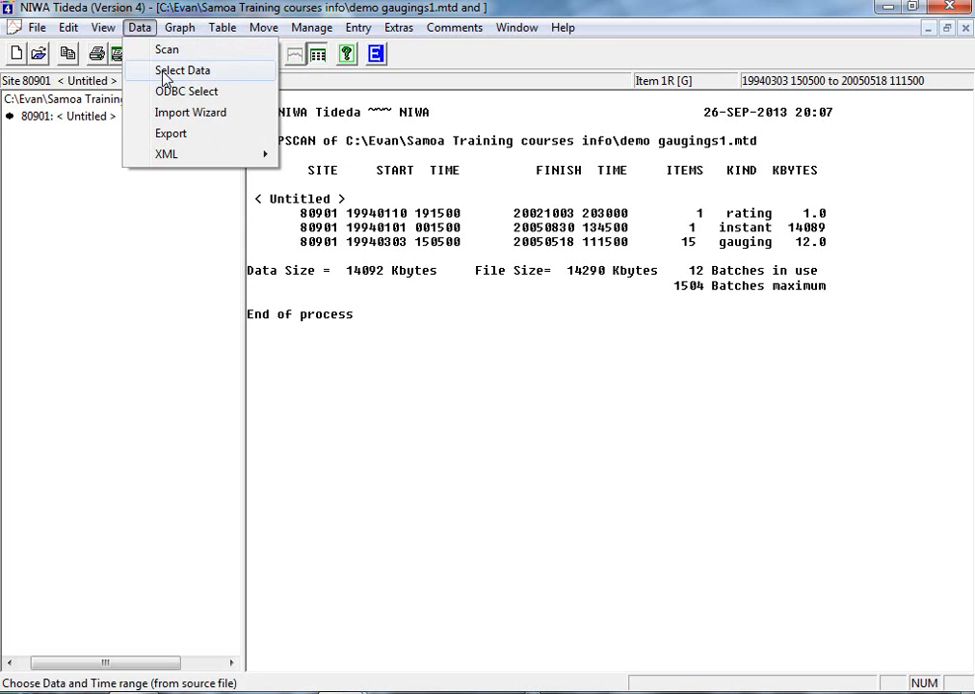
{"action": "left_click", "coordinate": [159, 68]}
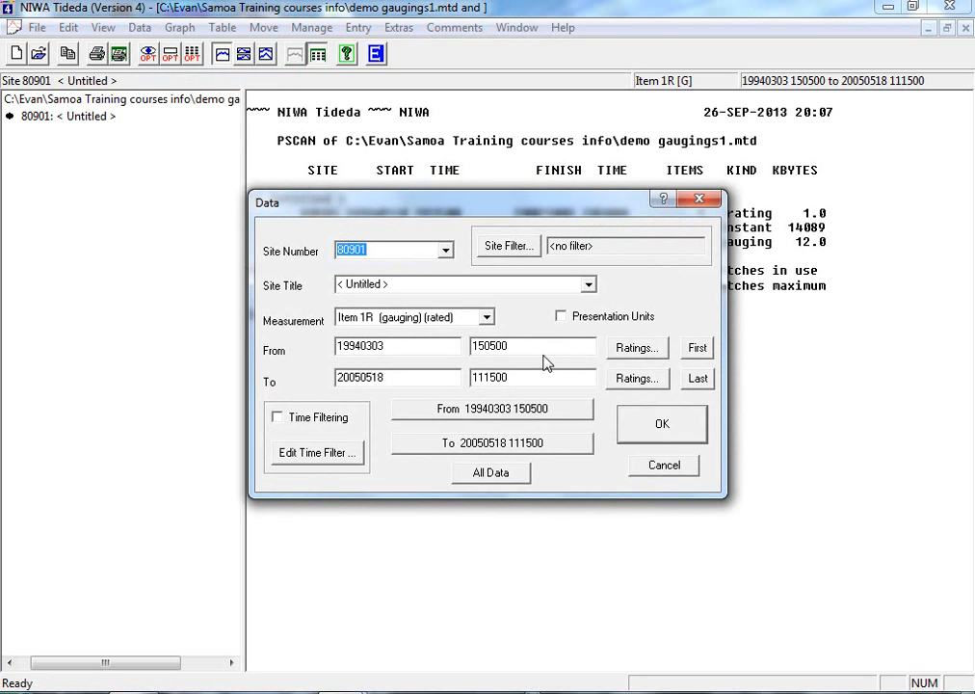
{"action": "left_click", "coordinate": [631, 349]}
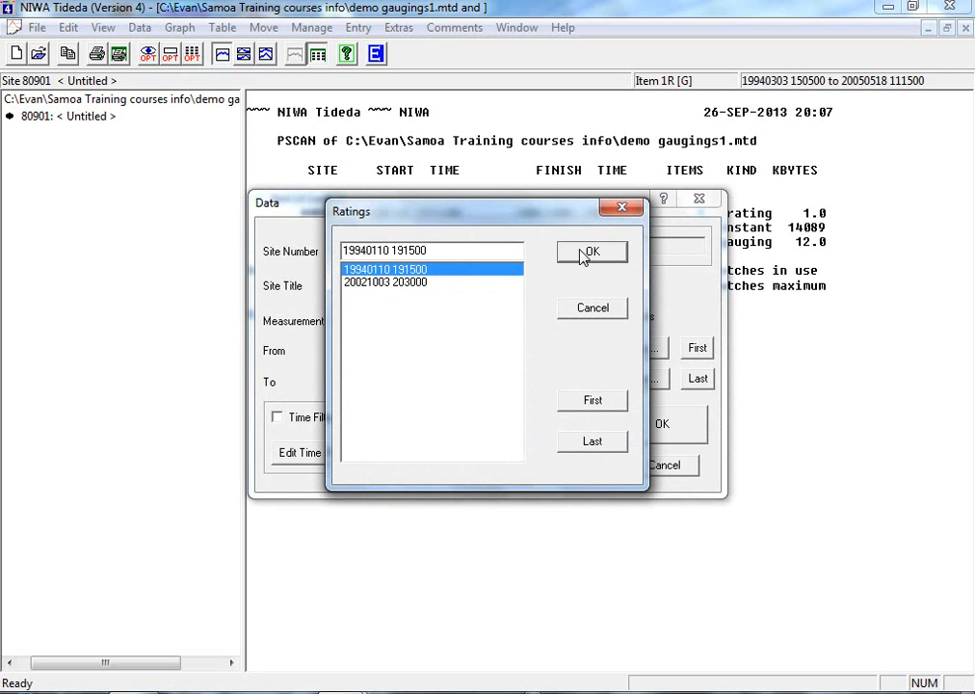
{"action": "left_click", "coordinate": [399, 281]}
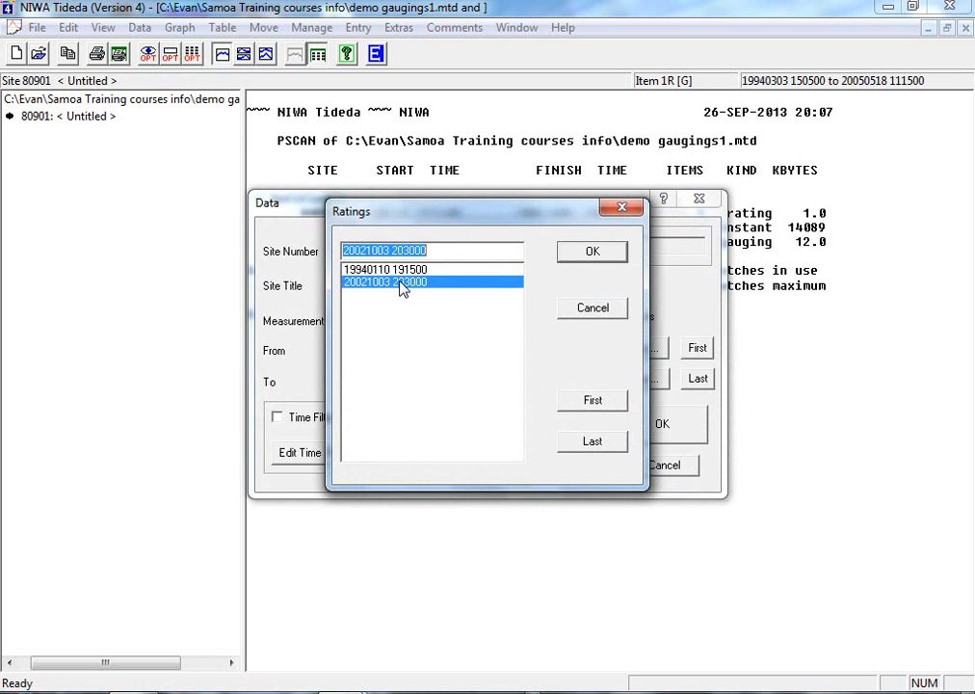
{"action": "left_click", "coordinate": [590, 252]}
{"action": "left_click", "coordinate": [637, 380]}
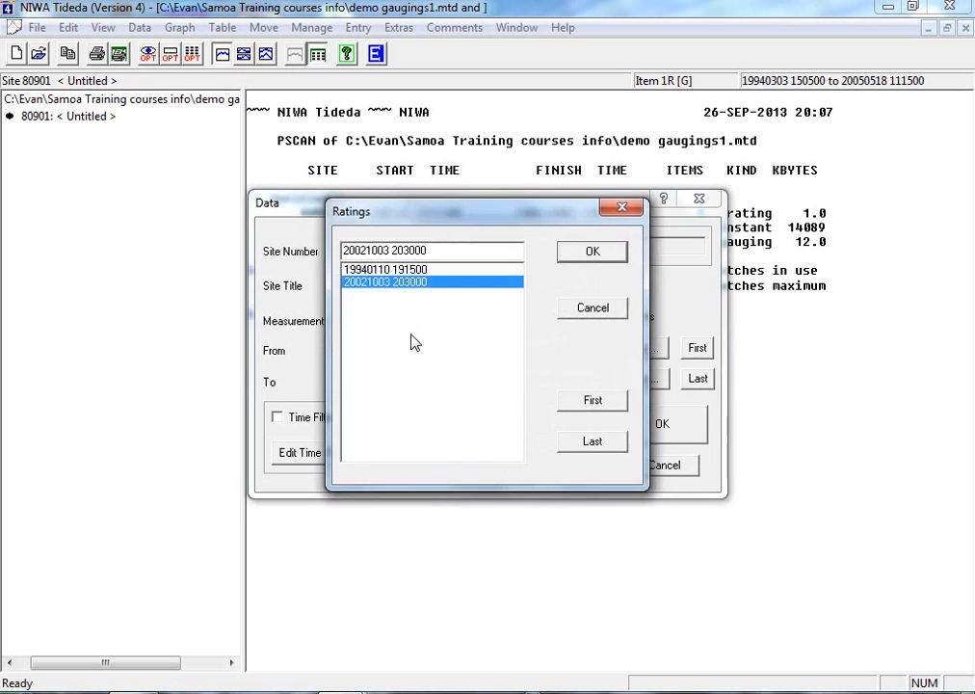
{"action": "left_click", "coordinate": [580, 254]}
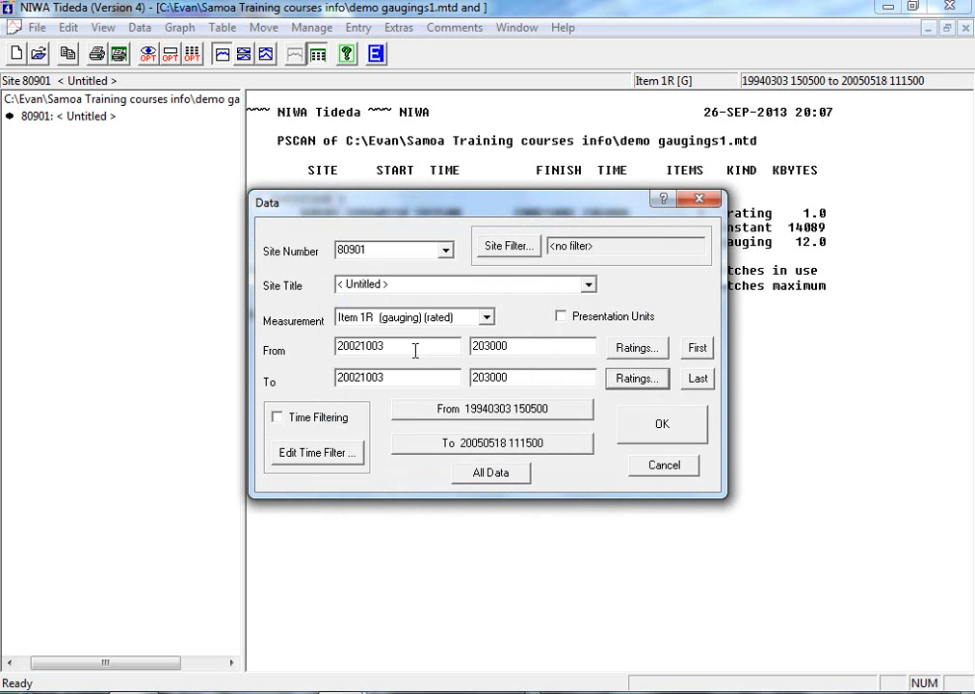
{"action": "left_click", "coordinate": [616, 425]}
List the selected Item 1 rating to the list file C:\Evan\LIST.ED.
{"action": "left_click", "coordinate": [222, 25]}
{"action": "left_click", "coordinate": [242, 72]}
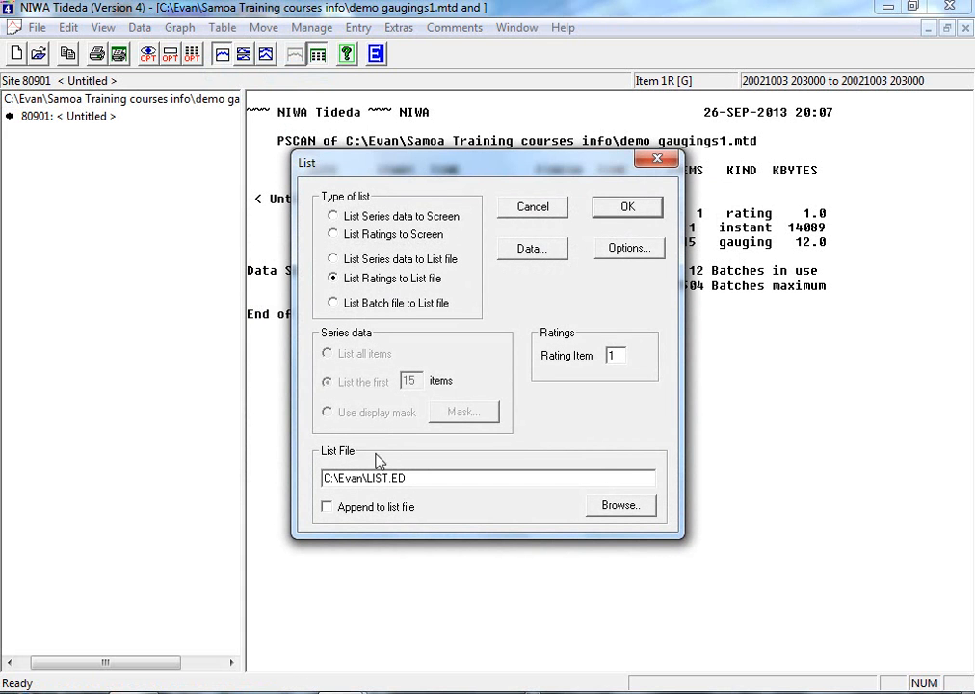
{"action": "left_click", "coordinate": [624, 211]}
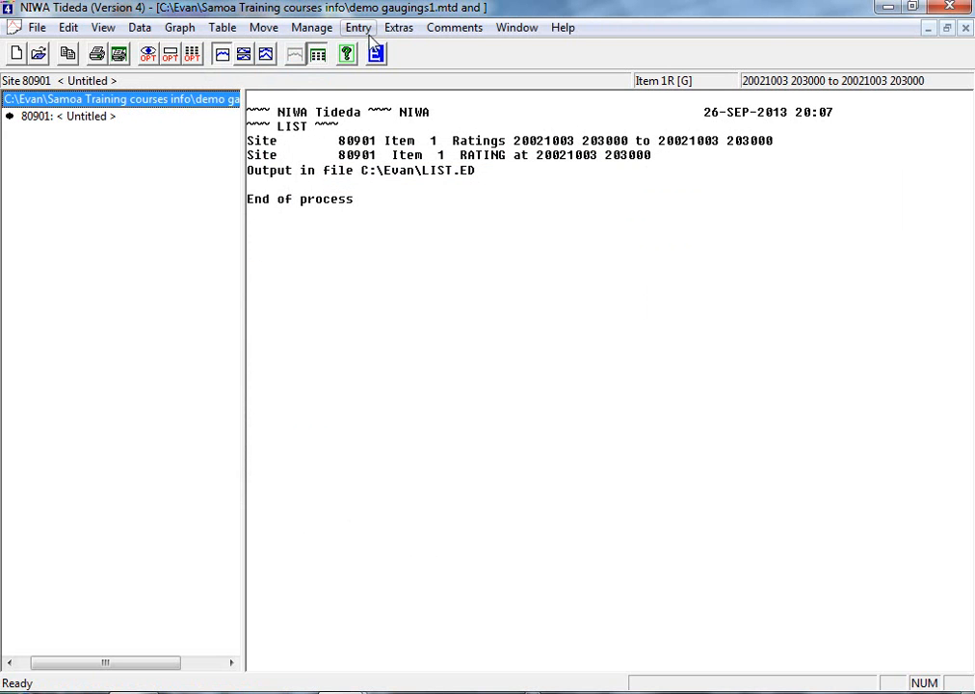
Set the list-to-Tideda import's destination to the source file demo gaugings1.mtd, and open LIST.ED for editing.
{"action": "left_click", "coordinate": [358, 27]}
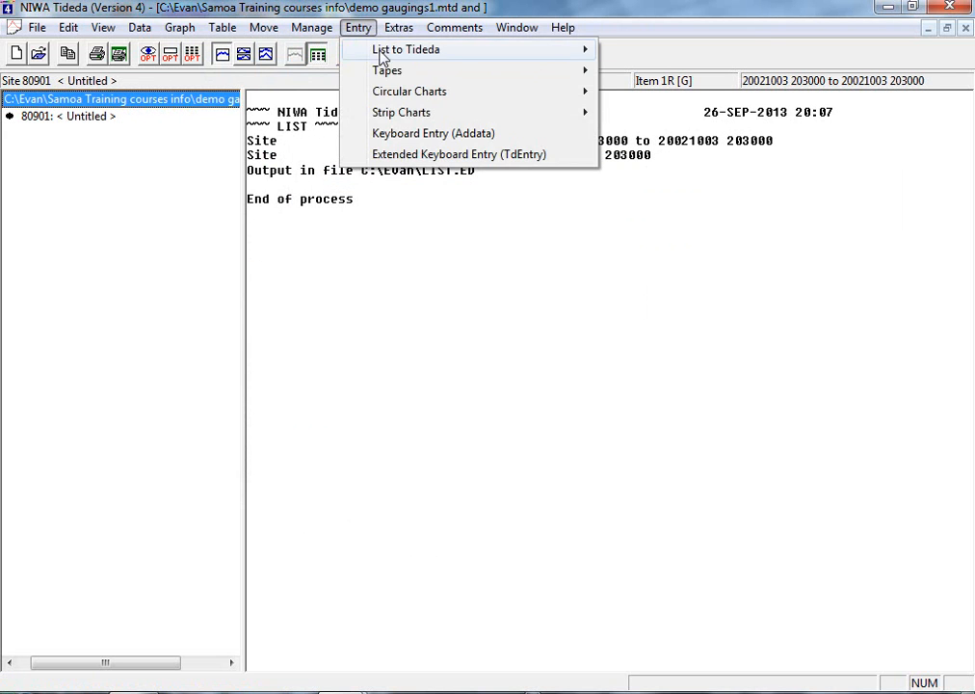
{"action": "mouse_move", "coordinate": [456, 51]}
{"action": "left_click", "coordinate": [636, 54]}
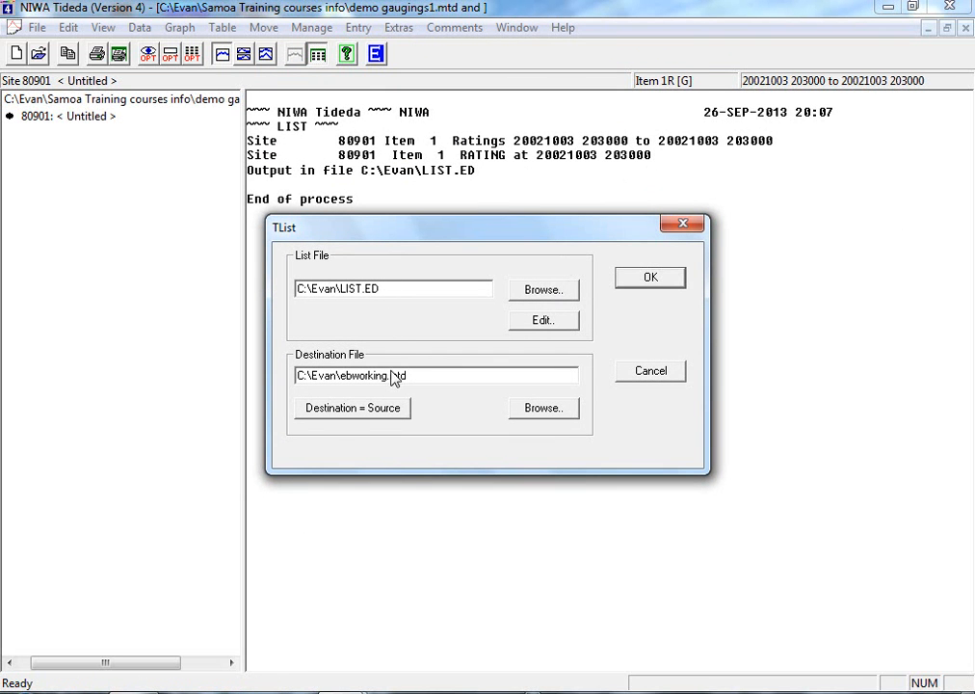
{"action": "left_click", "coordinate": [339, 408]}
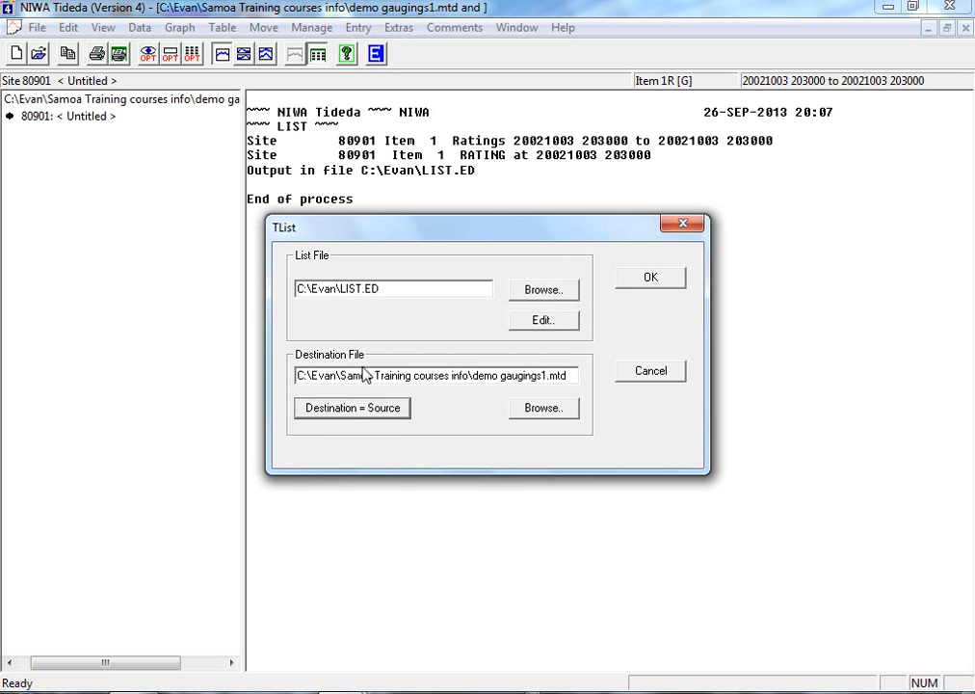
{"action": "left_click", "coordinate": [540, 323]}
{"action": "left_click_drag", "start_coordinate": [390, 114], "coordinate": [574, 159]}
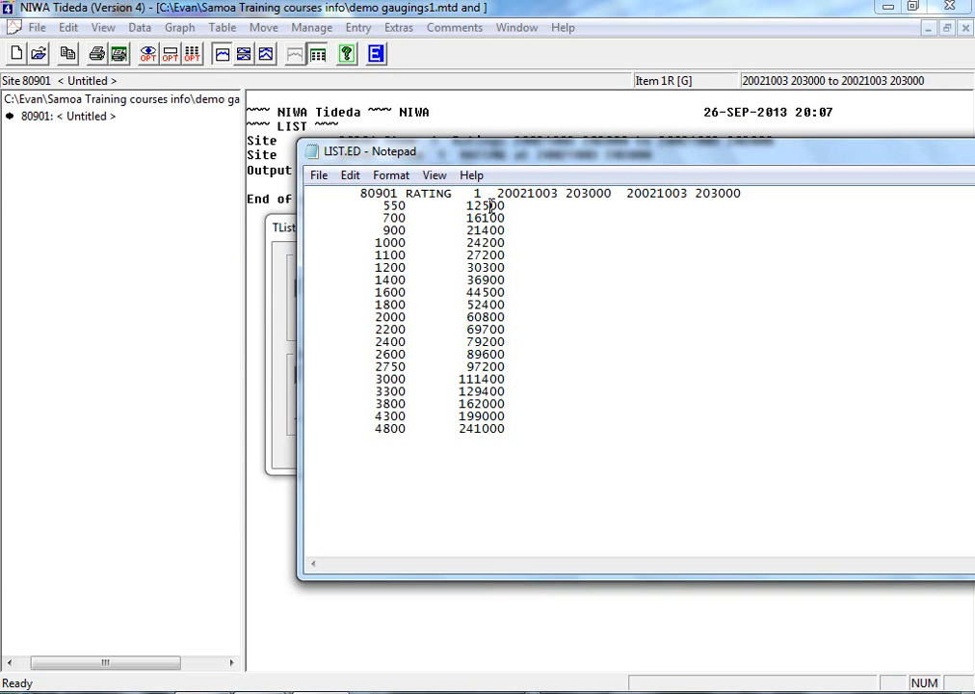
In LIST.ED, set the flow at stage 550 to 10000 and delete the rows for stages 700 and 900.
{"action": "key", "text": "BackSpace"}
{"action": "key", "text": "BackSpace"}
{"action": "left_click_drag", "start_coordinate": [509, 229], "coordinate": [363, 216]}
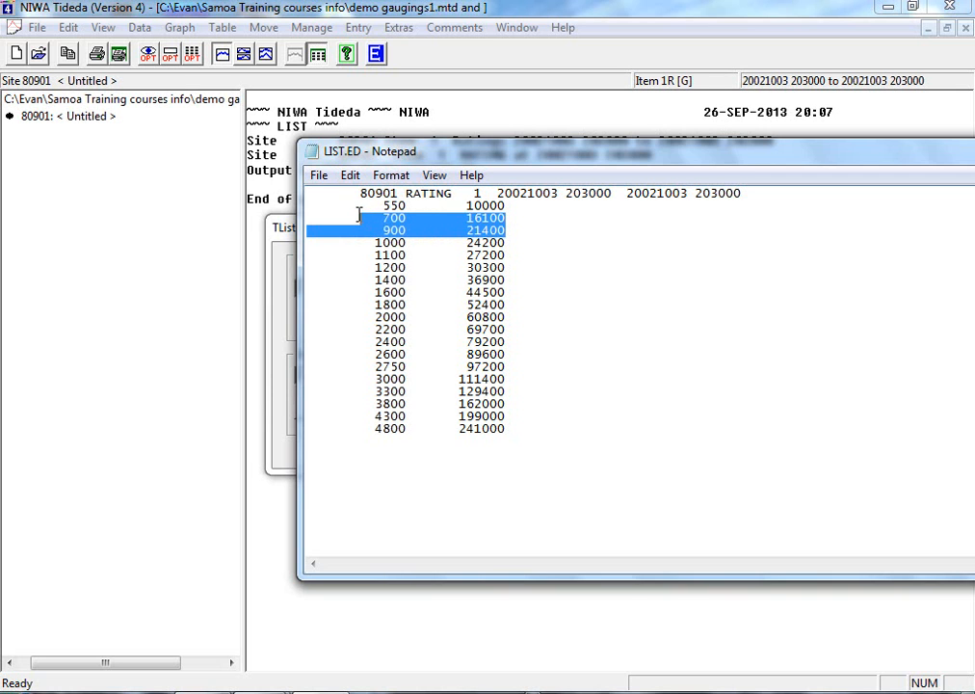
{"action": "key", "text": "Delete"}
{"action": "key", "text": "Delete"}
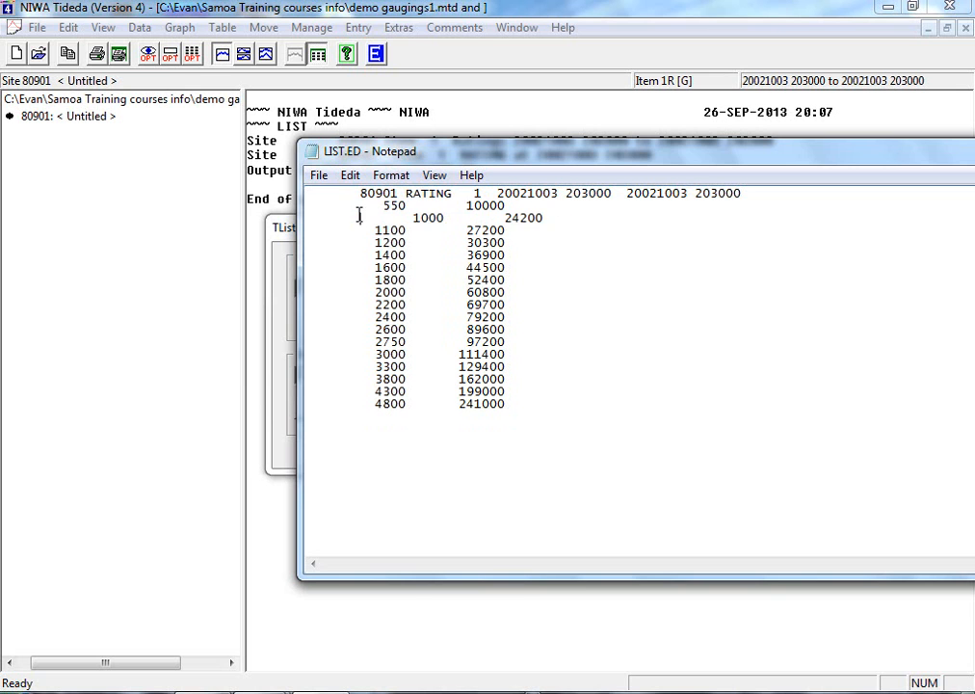
{"action": "key", "text": "Delete"}
{"action": "key", "text": "Delete"}
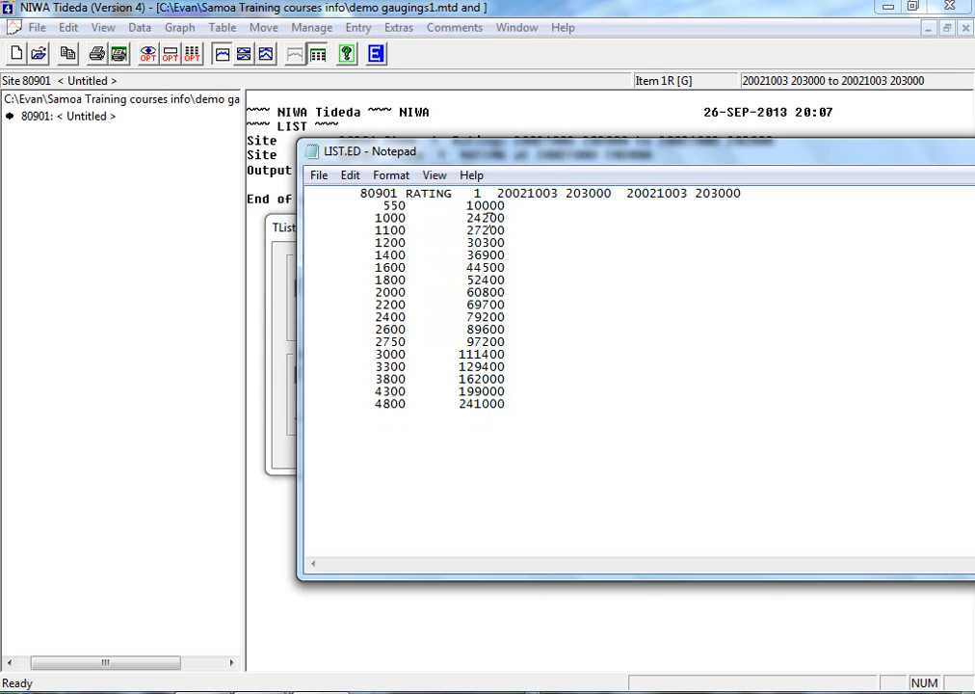
Set the flow at stage 1000 to 21000 and delete the rows for stages 1100, 1200 and 1400.
{"action": "key", "text": "BackSpace"}
{"action": "key", "text": "BackSpace"}
{"action": "type", "text": "10"}
{"action": "left_click_drag", "start_coordinate": [515, 254], "coordinate": [365, 229]}
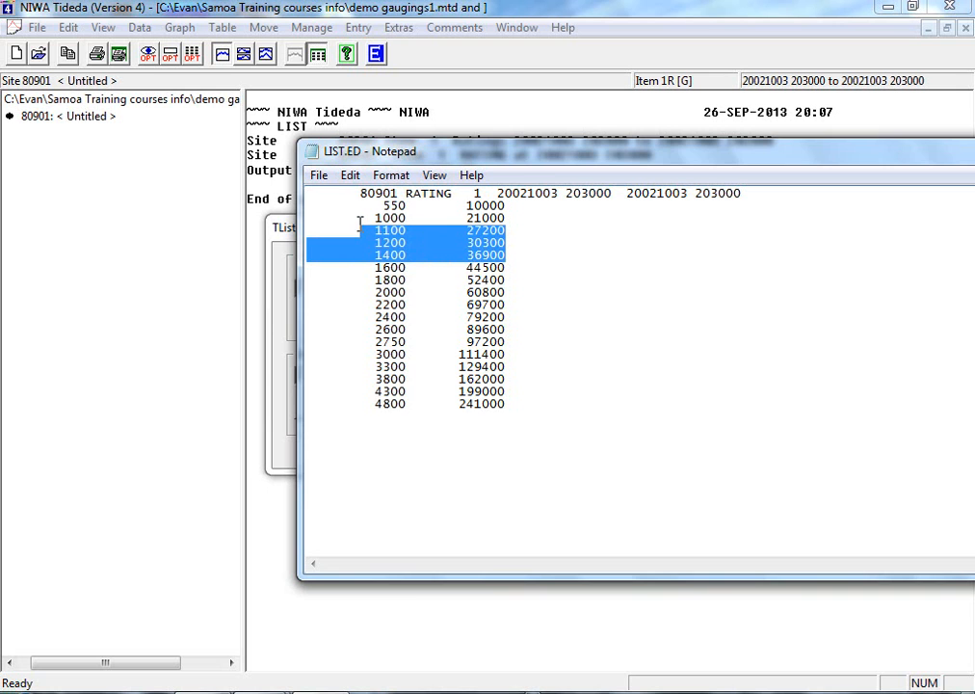
{"action": "key", "text": "Delete"}
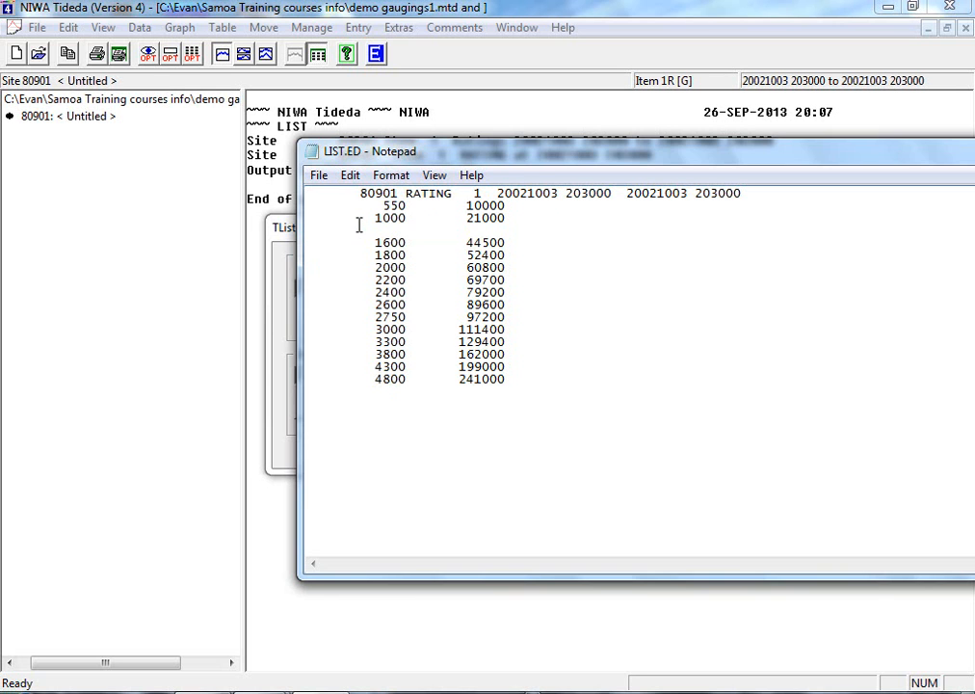
{"action": "key", "text": "Delete"}
{"action": "key", "text": "Delete"}
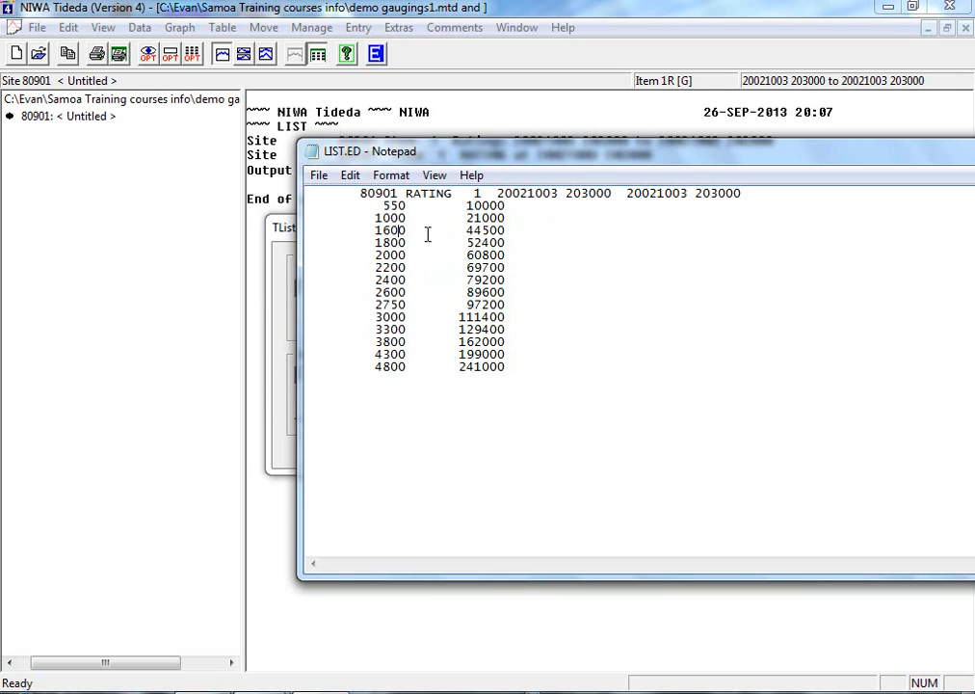
Change the rating point at stage 1600 to stage 1640 with a flow of 40900.
{"action": "key", "text": "BackSpace"}
{"action": "key", "text": "BackSpace"}
{"action": "type", "text": "40"}
{"action": "key", "text": "BackSpace"}
{"action": "key", "text": "BackSpace"}
{"action": "type", "text": "900"}
Delete the rating row for stage 1800 and realign the stage 2000 row with the columns.
{"action": "left_click_drag", "start_coordinate": [505, 243], "coordinate": [369, 243]}
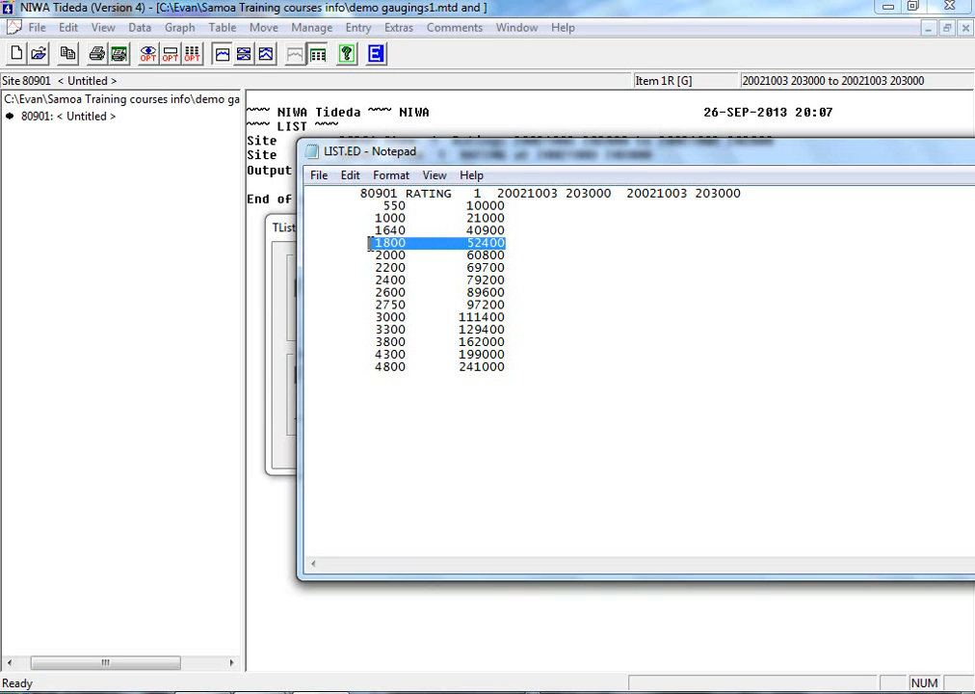
{"action": "key", "text": "Delete"}
{"action": "key", "text": "Delete"}
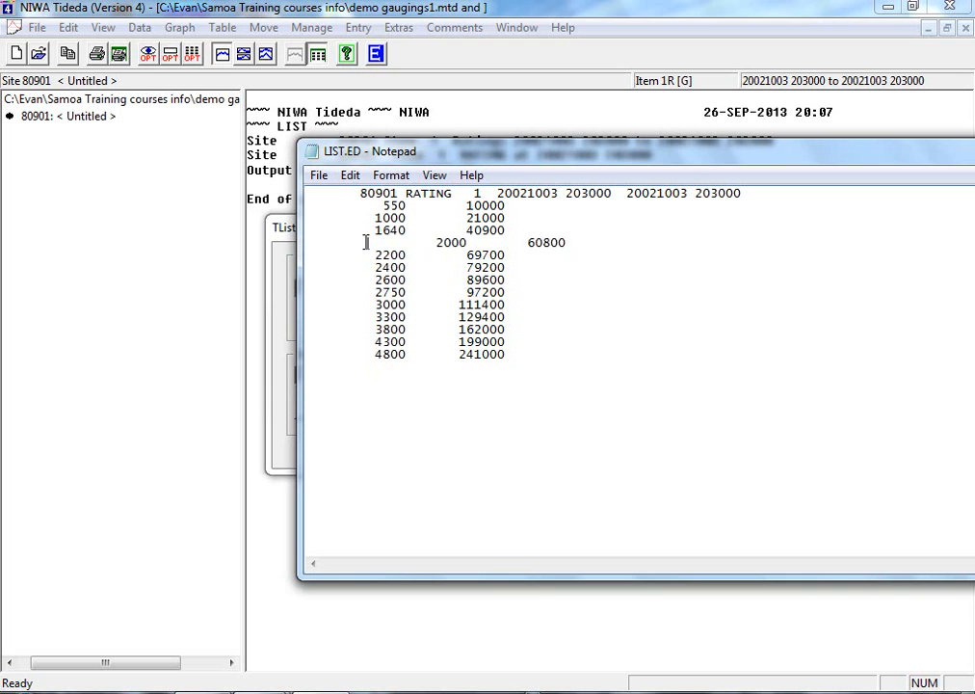
{"action": "key", "text": "Delete"}
{"action": "key", "text": "Delete"}
{"action": "key", "text": "Delete"}
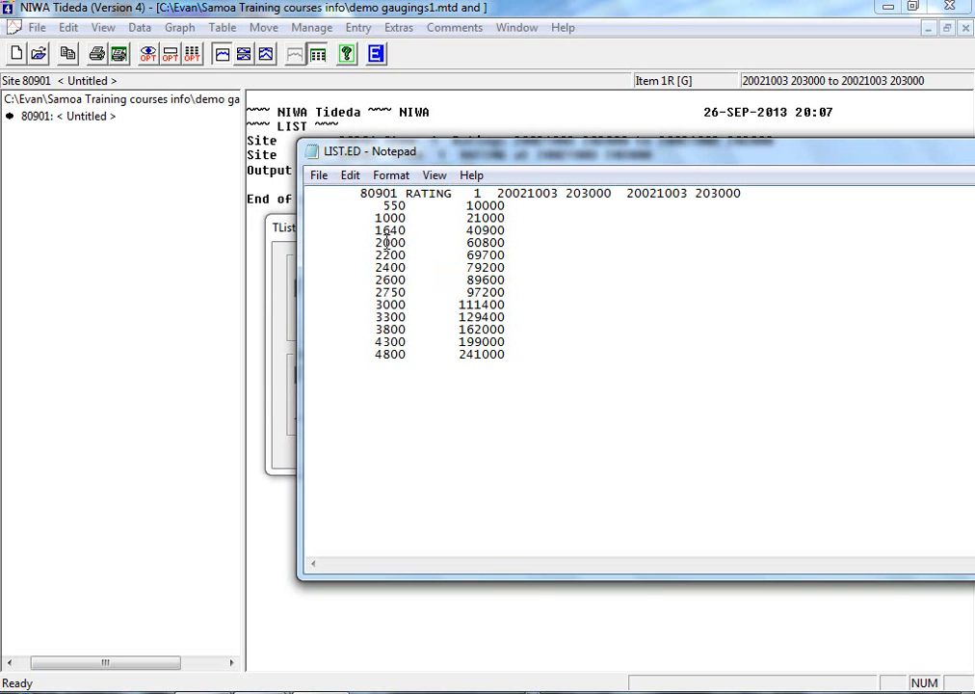
Change the rating point at stage 2000 to stage 2068 with a flow of 59500.
{"action": "left_click", "coordinate": [408, 244]}
{"action": "key", "text": "BackSpace"}
{"action": "key", "text": "BackSpace"}
{"action": "key", "text": "BackSpace"}
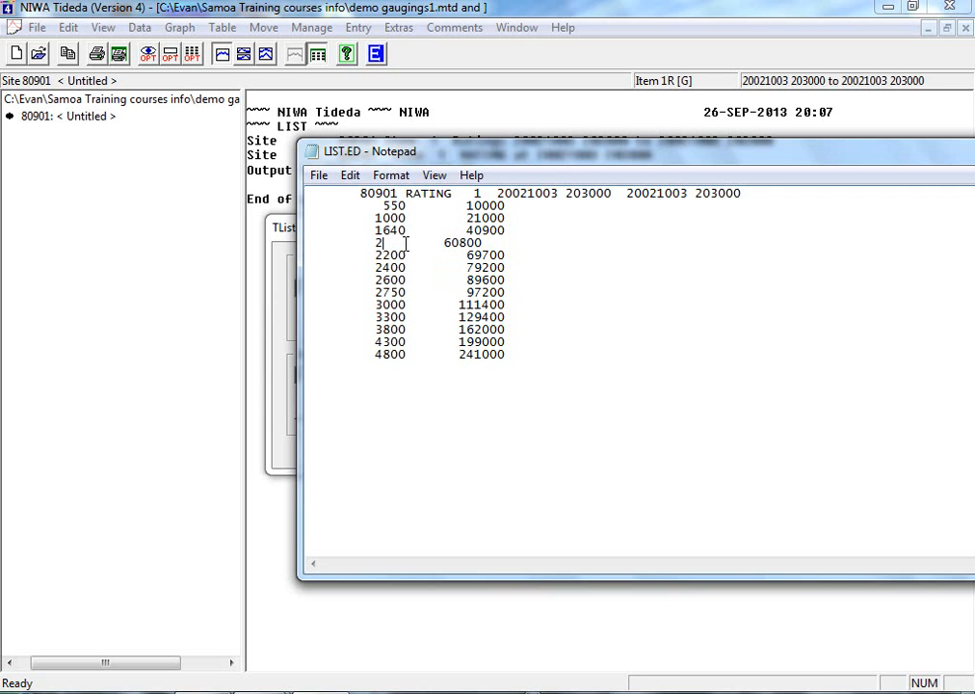
{"action": "type", "text": "068"}
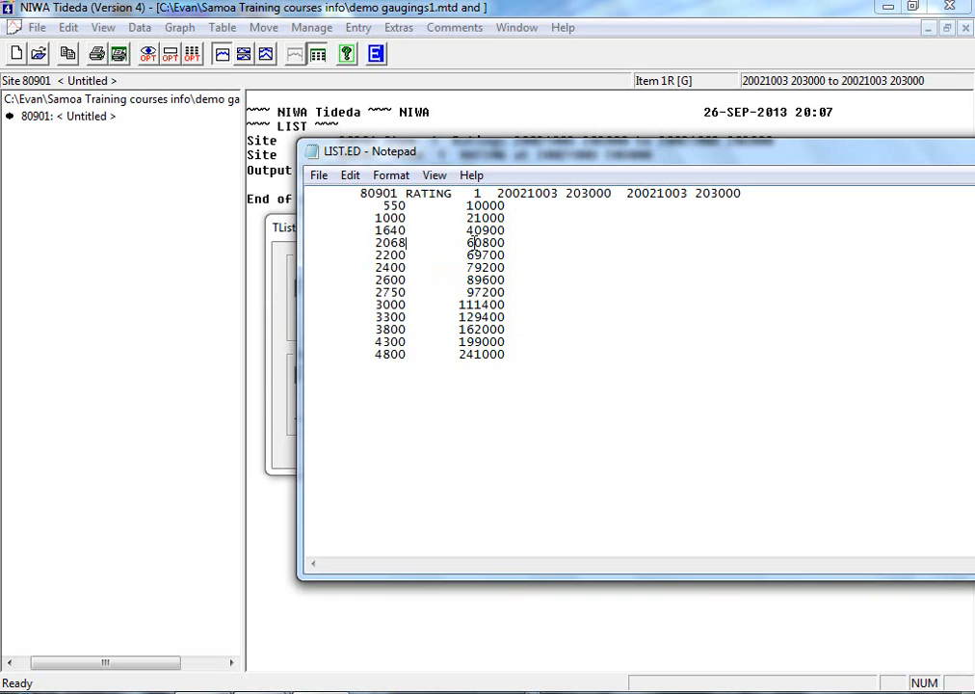
{"action": "key", "text": "BackSpace"}
{"action": "key", "text": "BackSpace"}
{"action": "type", "text": "00"}
Delete the rating rows for stages 2200, 2400 and 2600, and realign the stage 2750 row.
{"action": "left_click_drag", "start_coordinate": [512, 278], "coordinate": [372, 254]}
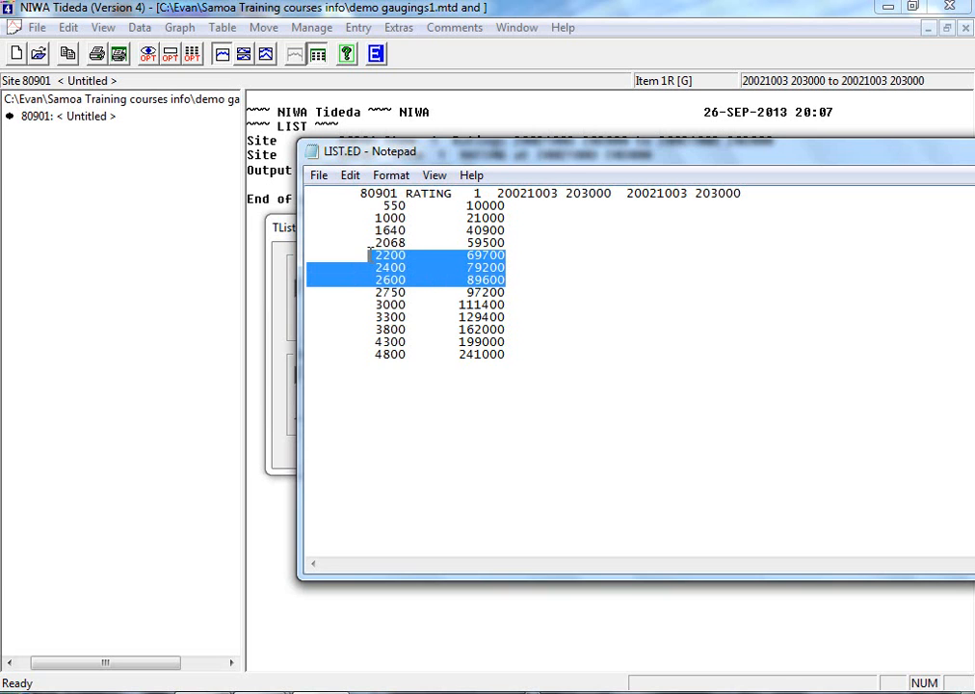
{"action": "key", "text": "Delete"}
{"action": "key", "text": "Delete"}
{"action": "key", "text": "Delete"}
{"action": "key", "text": "Delete"}
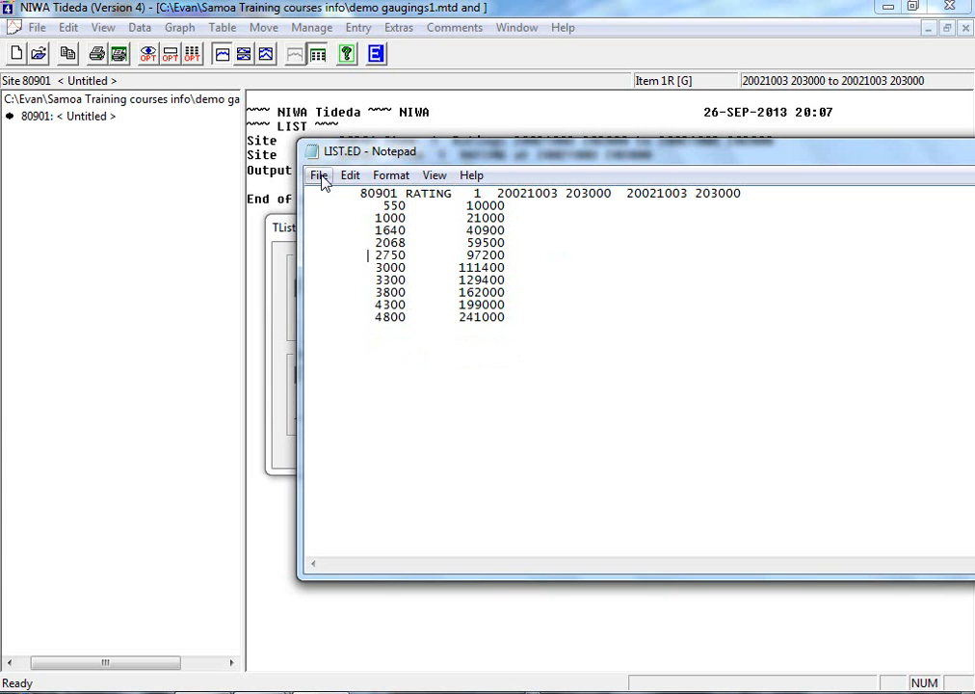
{"action": "left_click", "coordinate": [321, 179]}
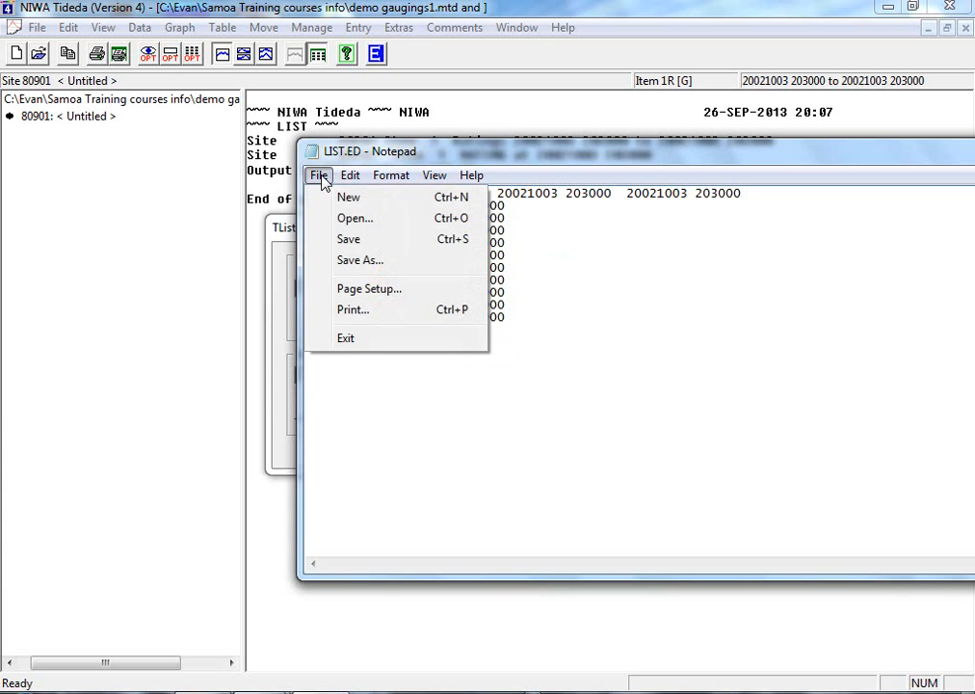
{"action": "left_click", "coordinate": [349, 242]}
{"action": "left_click_drag", "start_coordinate": [543, 153], "coordinate": [336, 152]}
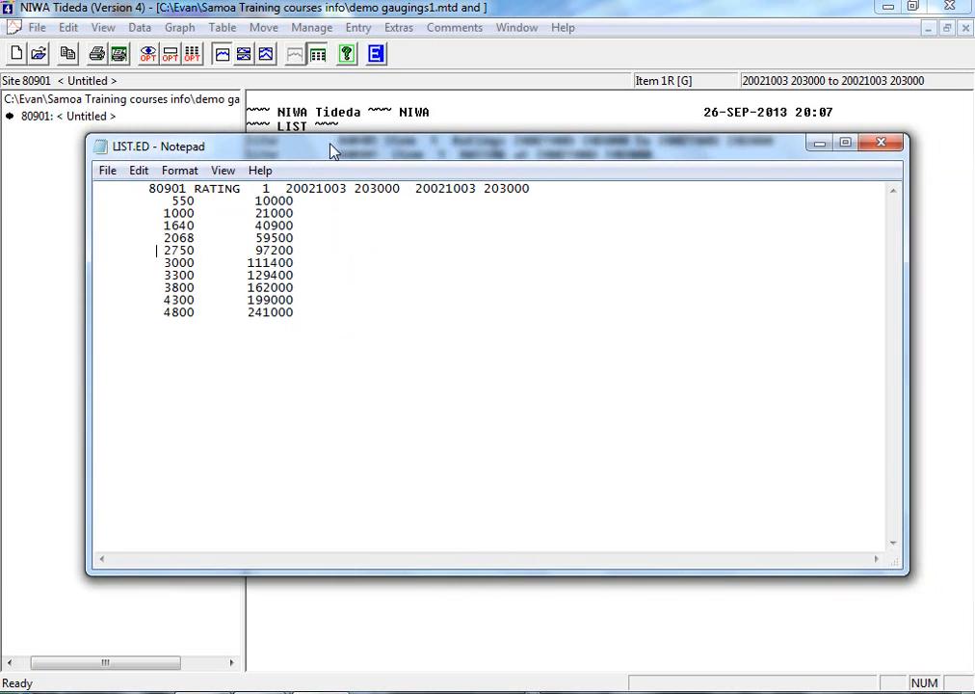
{"action": "left_click", "coordinate": [882, 146]}
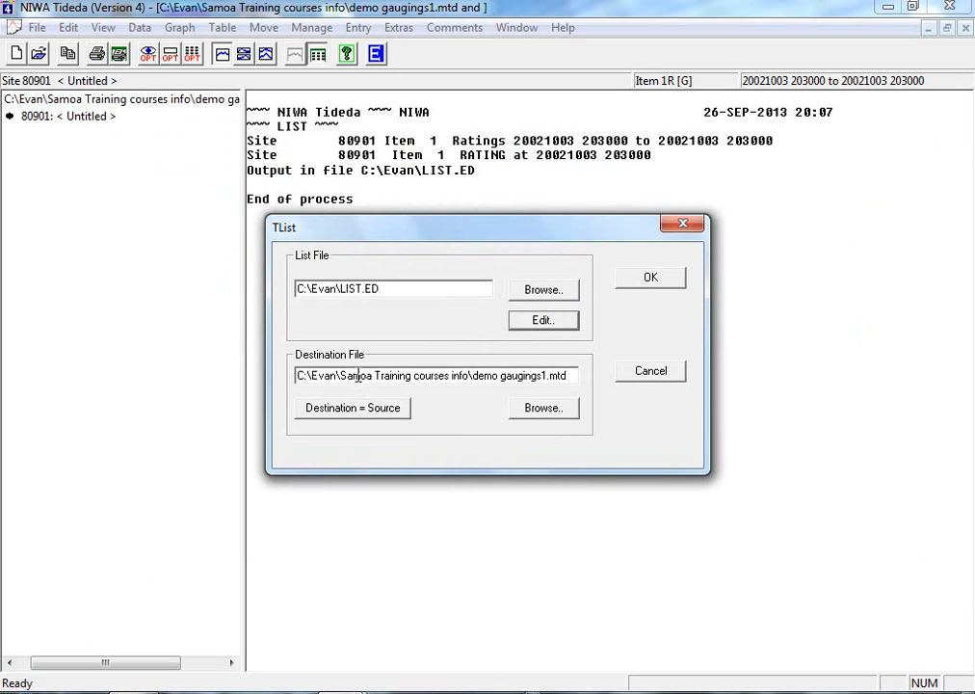
{"action": "left_click", "coordinate": [659, 279]}
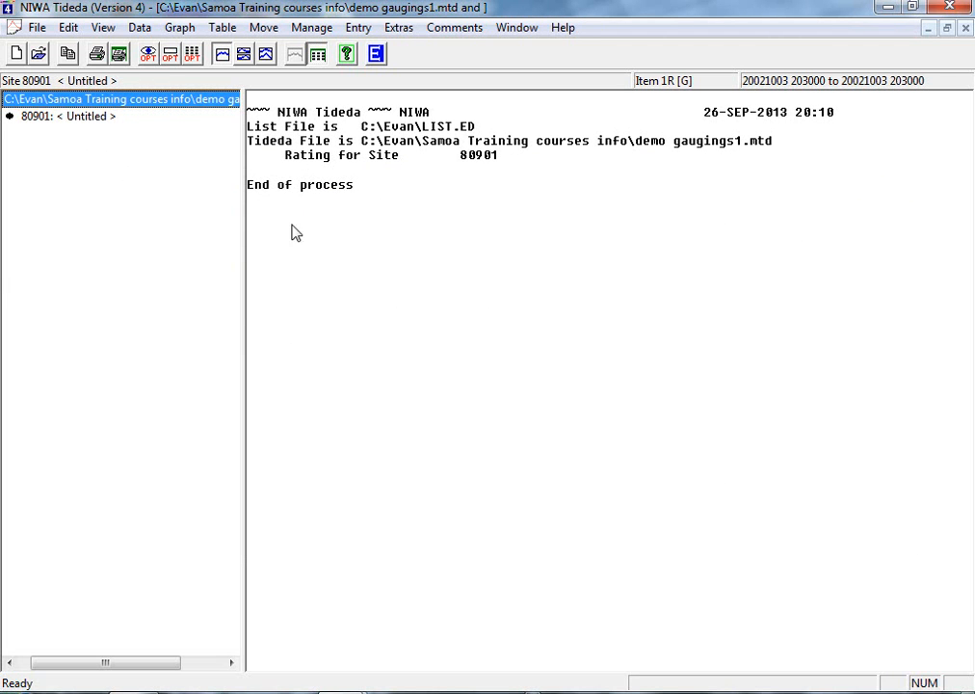
{"action": "left_click", "coordinate": [140, 27]}
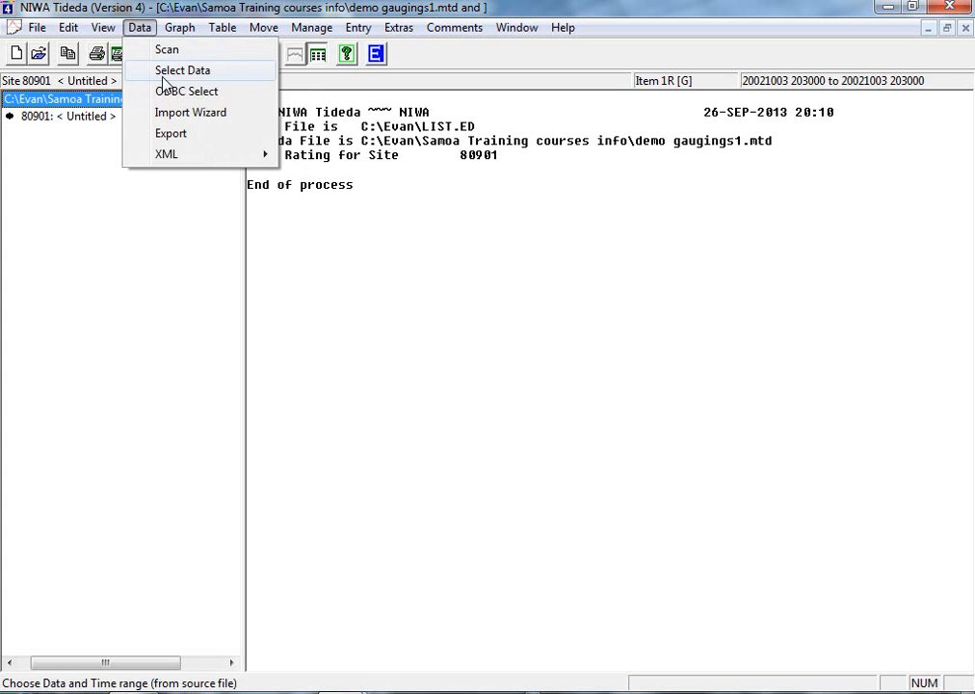
{"action": "left_click", "coordinate": [166, 81]}
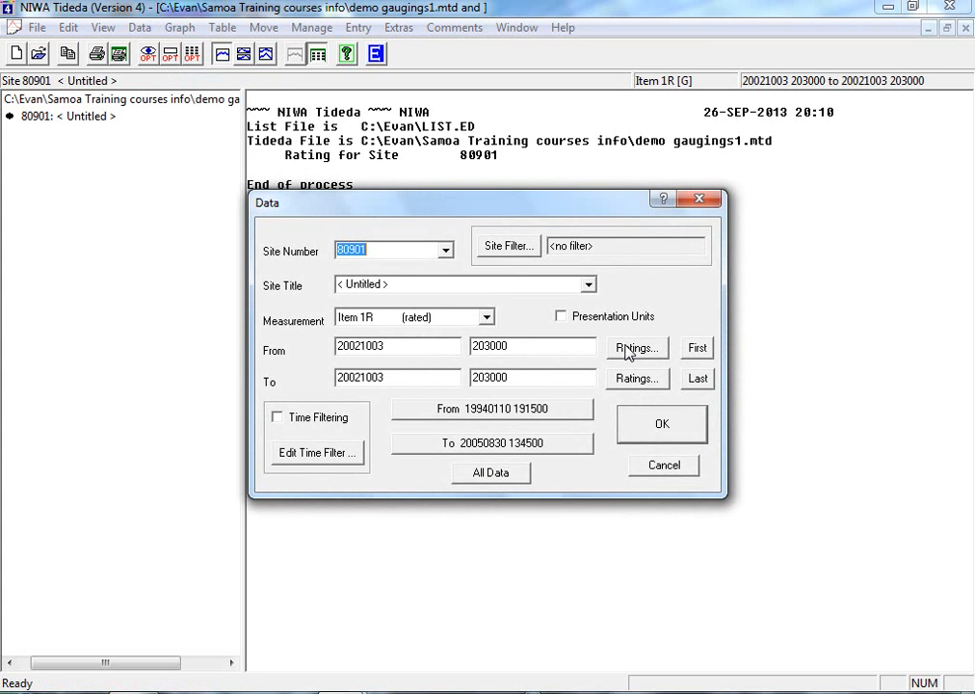
{"action": "left_click", "coordinate": [628, 352]}
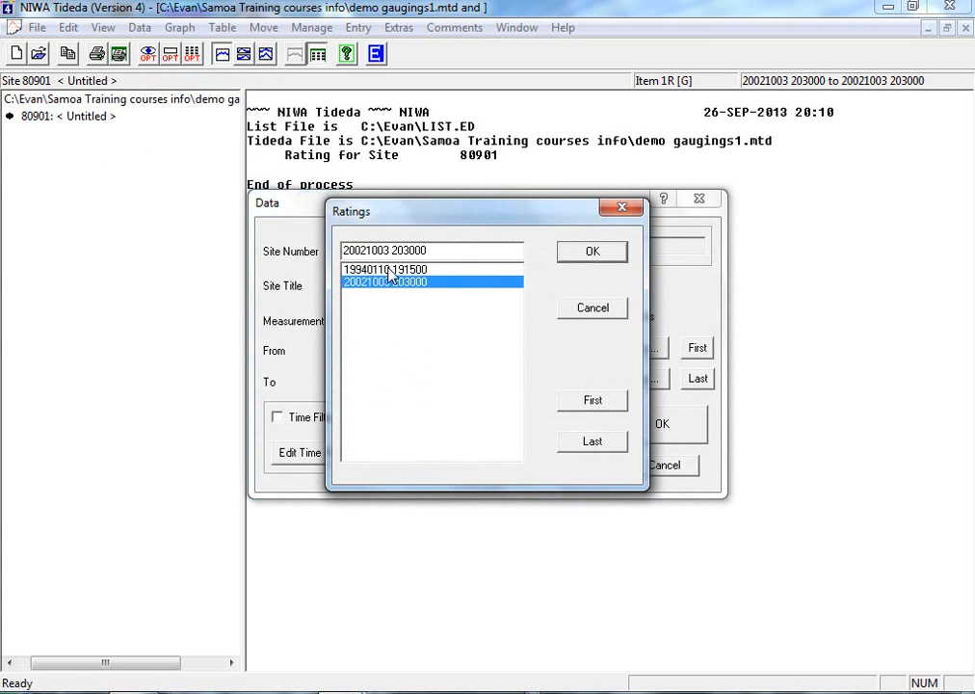
{"action": "left_click", "coordinate": [468, 270]}
{"action": "left_click", "coordinate": [591, 251]}
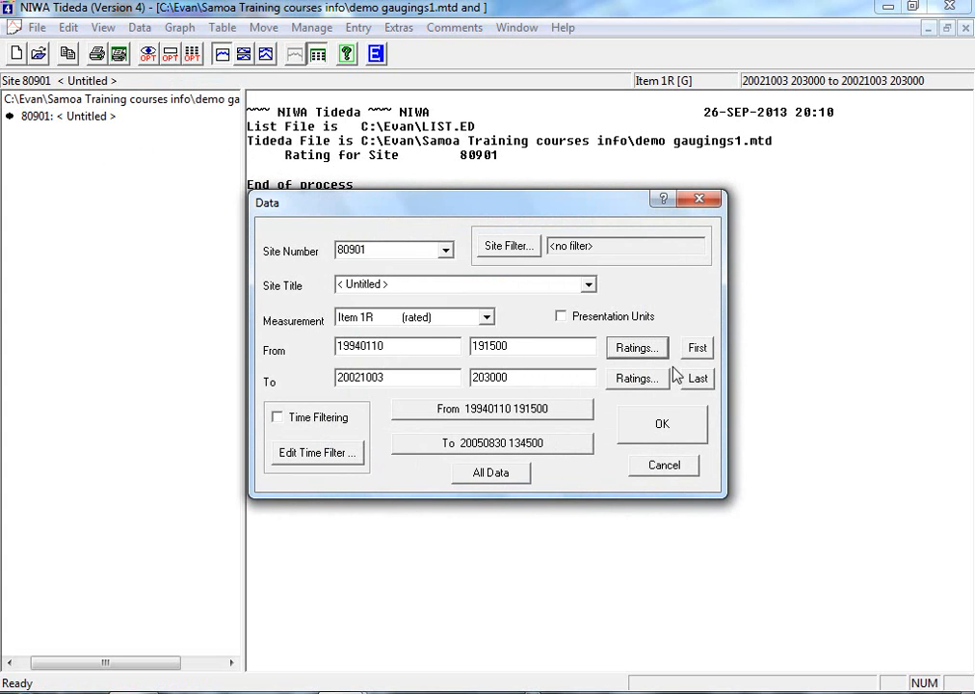
{"action": "left_click", "coordinate": [487, 318]}
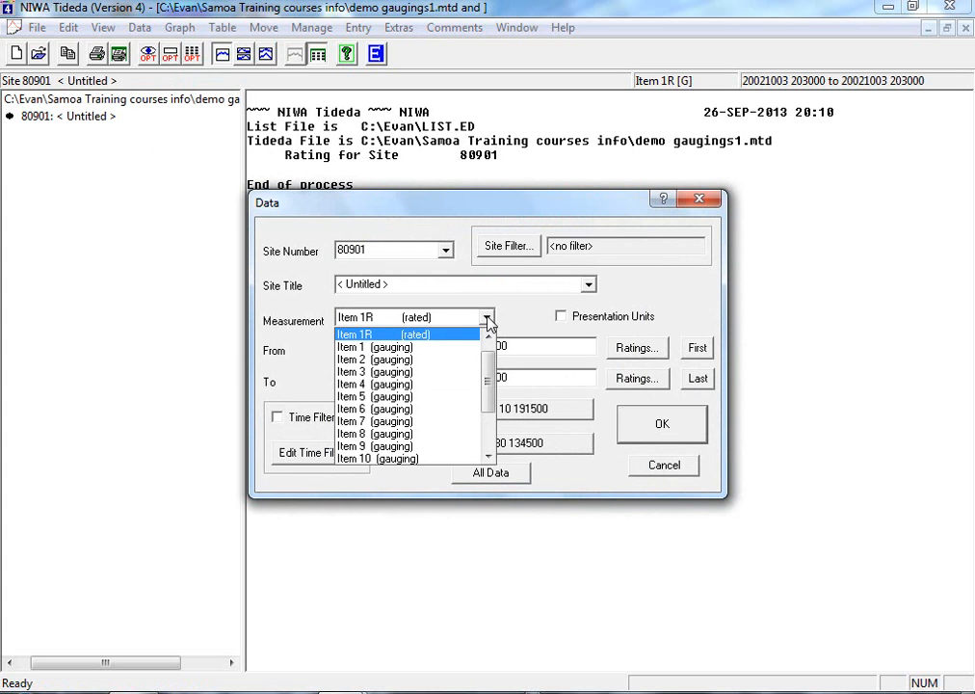
{"action": "left_click", "coordinate": [457, 349]}
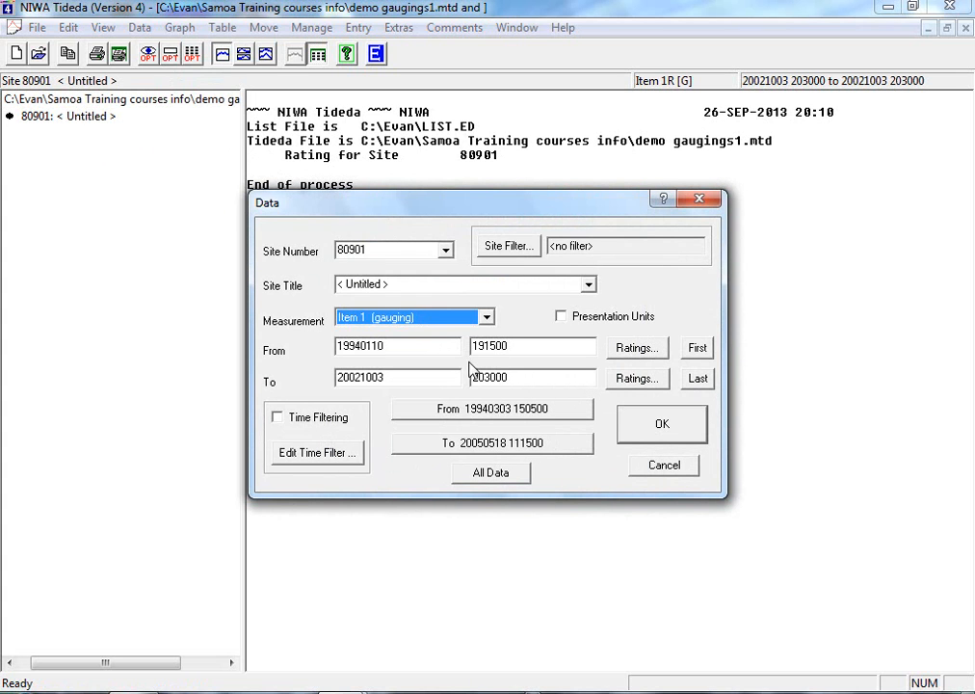
{"action": "left_click", "coordinate": [506, 447]}
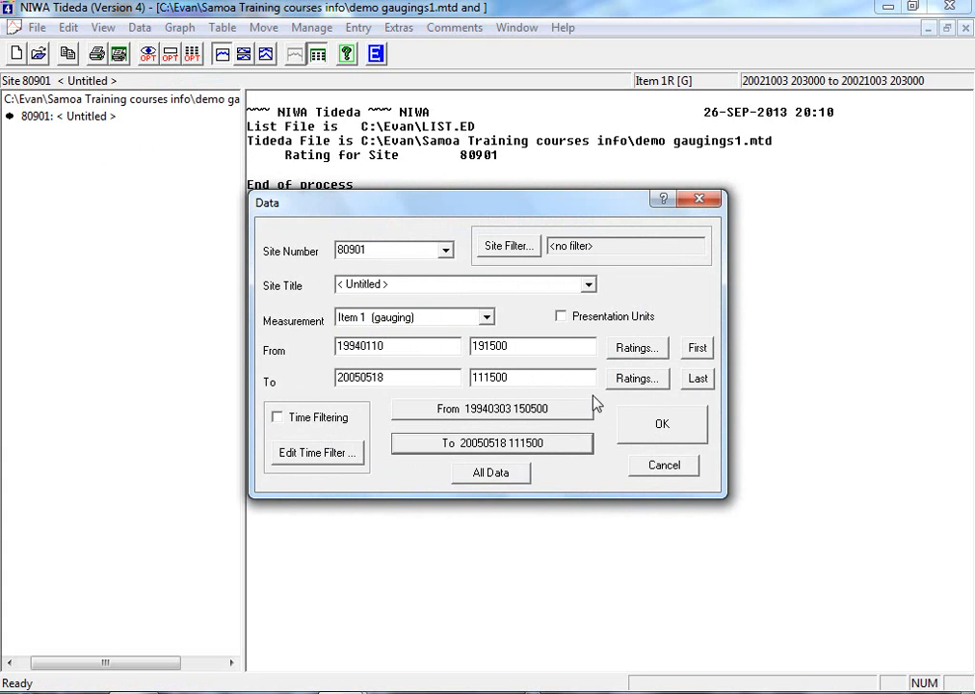
{"action": "left_click", "coordinate": [669, 432]}
Plot the ratings for the selected period with the gaugings and 8% error bars.
{"action": "left_click", "coordinate": [176, 31]}
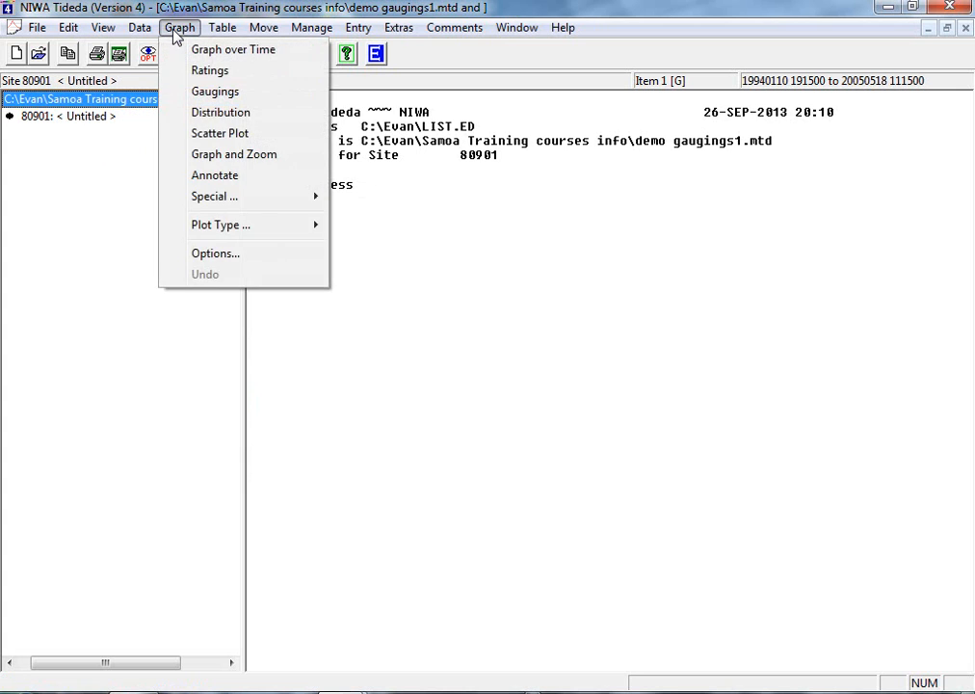
{"action": "left_click", "coordinate": [222, 79]}
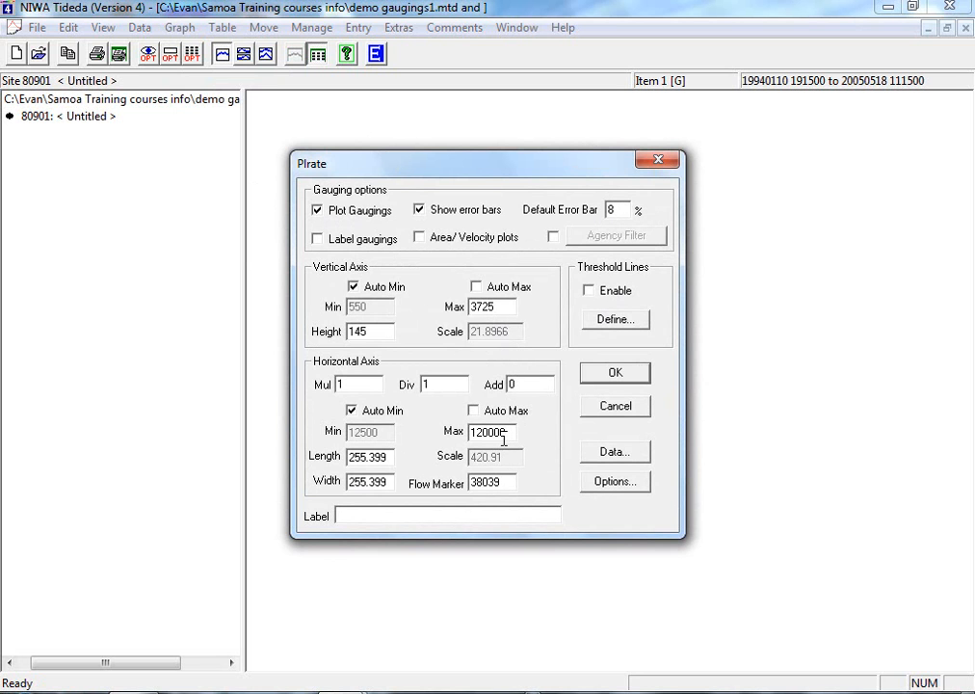
{"action": "left_click", "coordinate": [613, 381]}
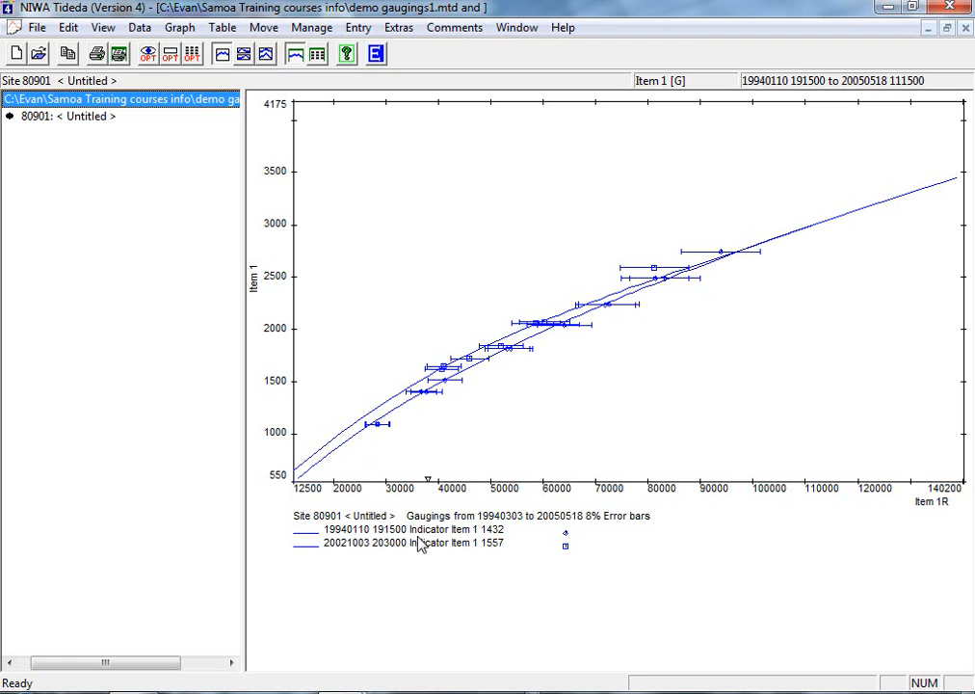
Switch to 1814_002.jpg in Windows Photo Viewer, examine the gauging deviations around the marked rating change, and return to Tideda.
{"action": "left_click", "coordinate": [529, 692]}
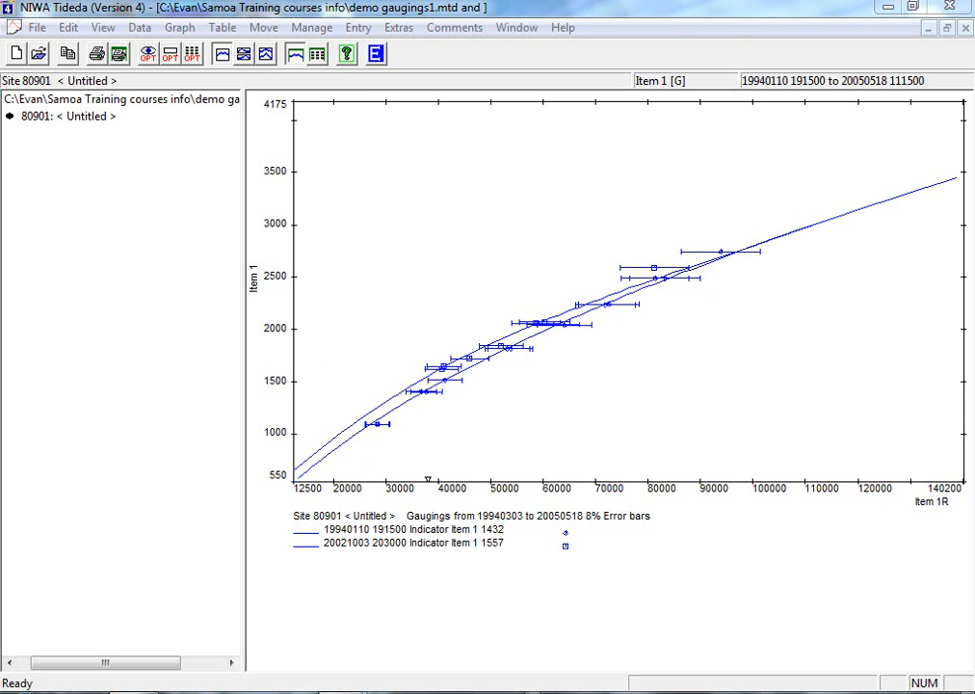
{"action": "mouse_move", "coordinate": [261, 692]}
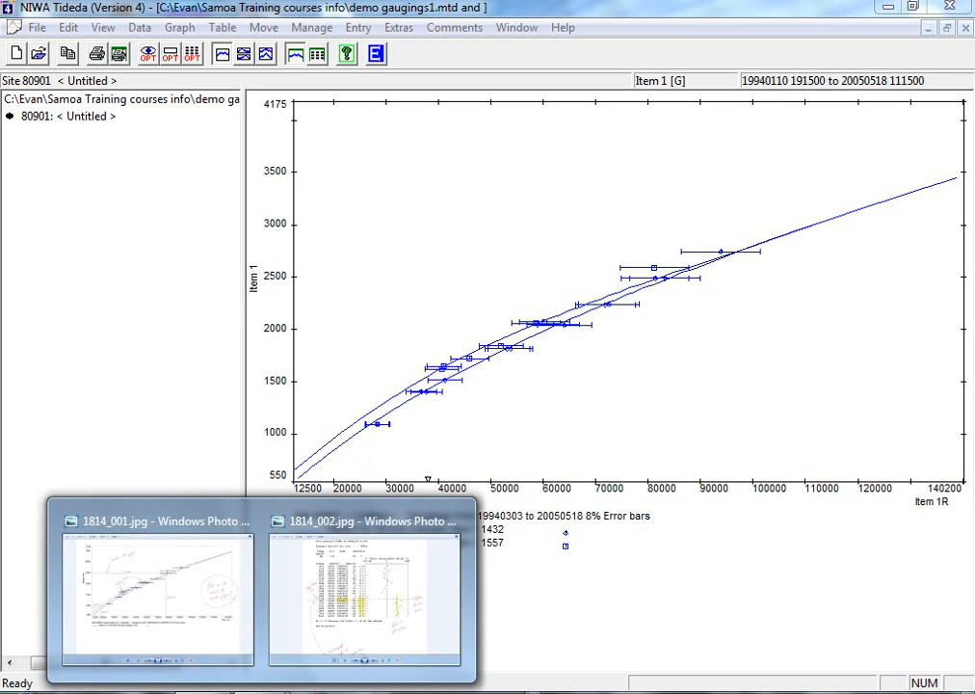
{"action": "mouse_move", "coordinate": [353, 617]}
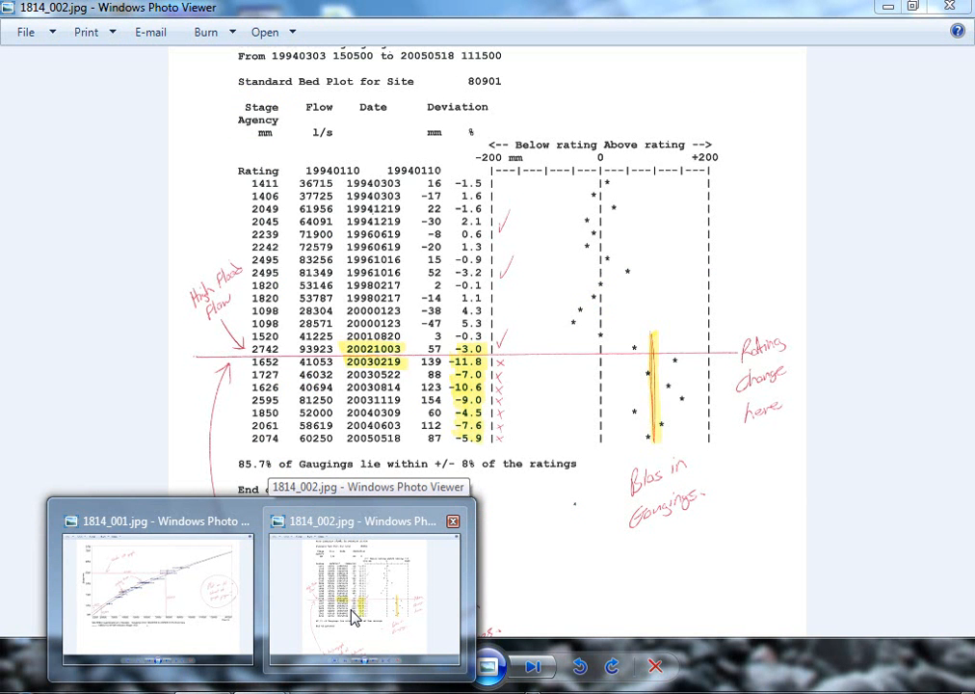
{"action": "left_click", "coordinate": [353, 617]}
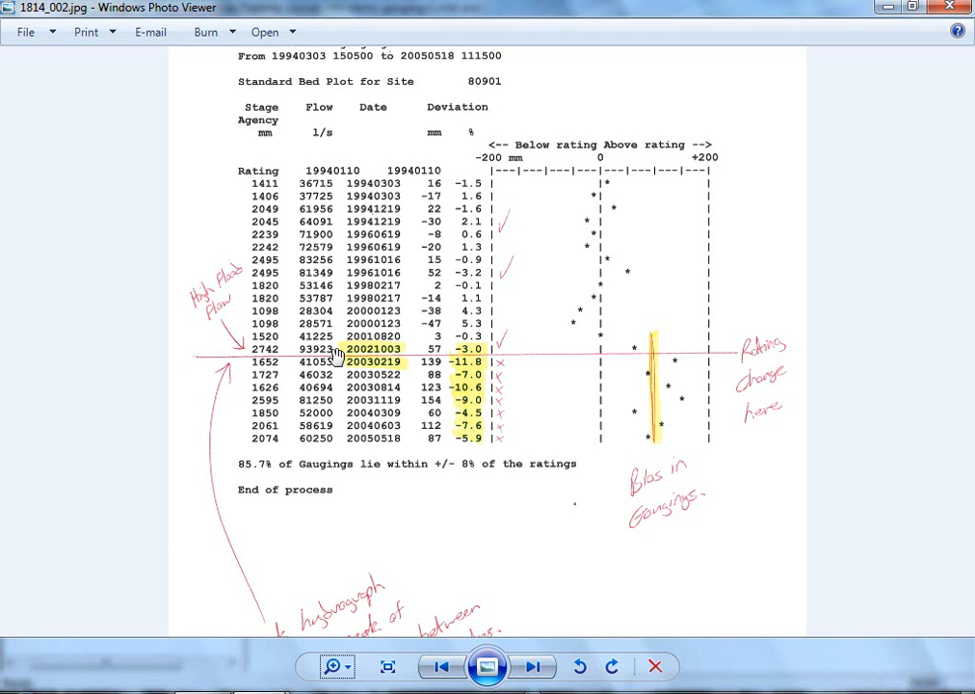
{"action": "left_click", "coordinate": [889, 12]}
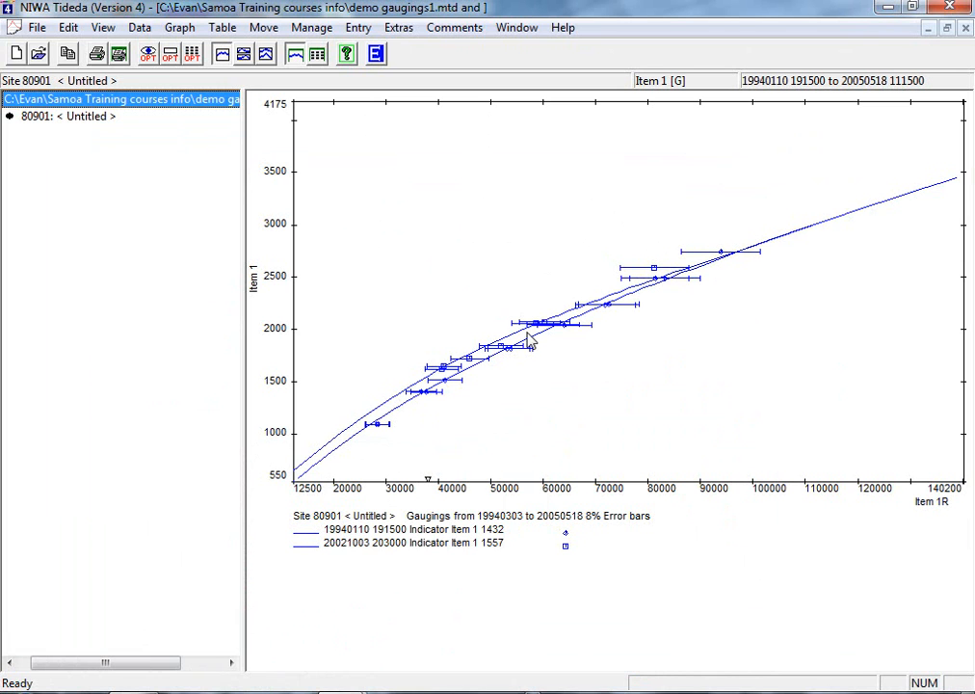
Open LIST.ED for editing from the Fully Specified list import, and arrange the windows so the upper rating curve stays visible.
{"action": "left_click", "coordinate": [357, 28]}
{"action": "mouse_move", "coordinate": [488, 55]}
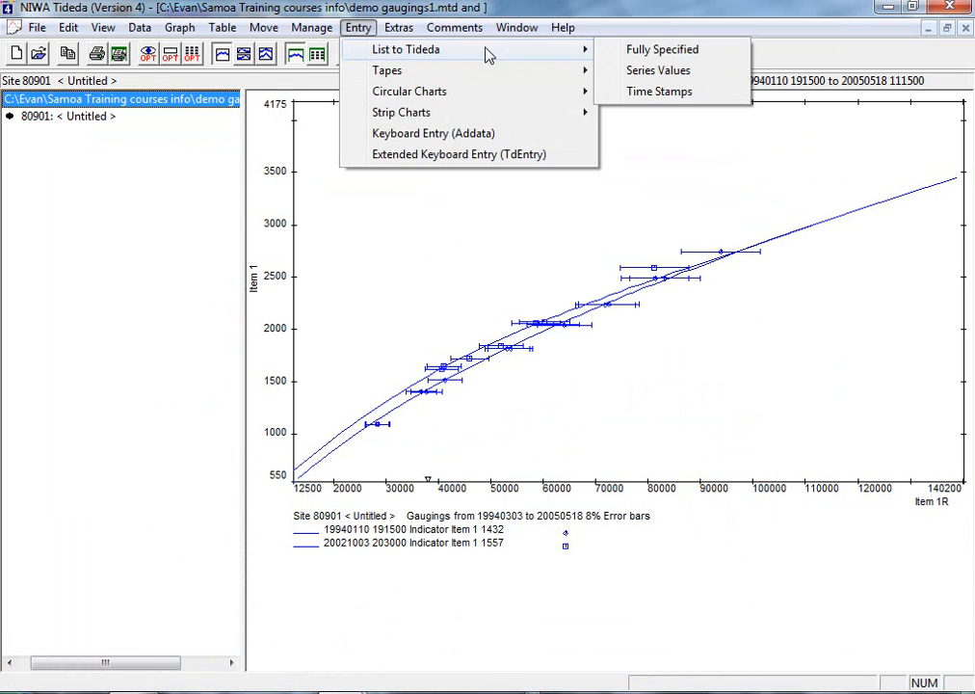
{"action": "left_click", "coordinate": [641, 51]}
{"action": "left_click_drag", "start_coordinate": [541, 241], "coordinate": [295, 44]}
{"action": "left_click", "coordinate": [296, 124]}
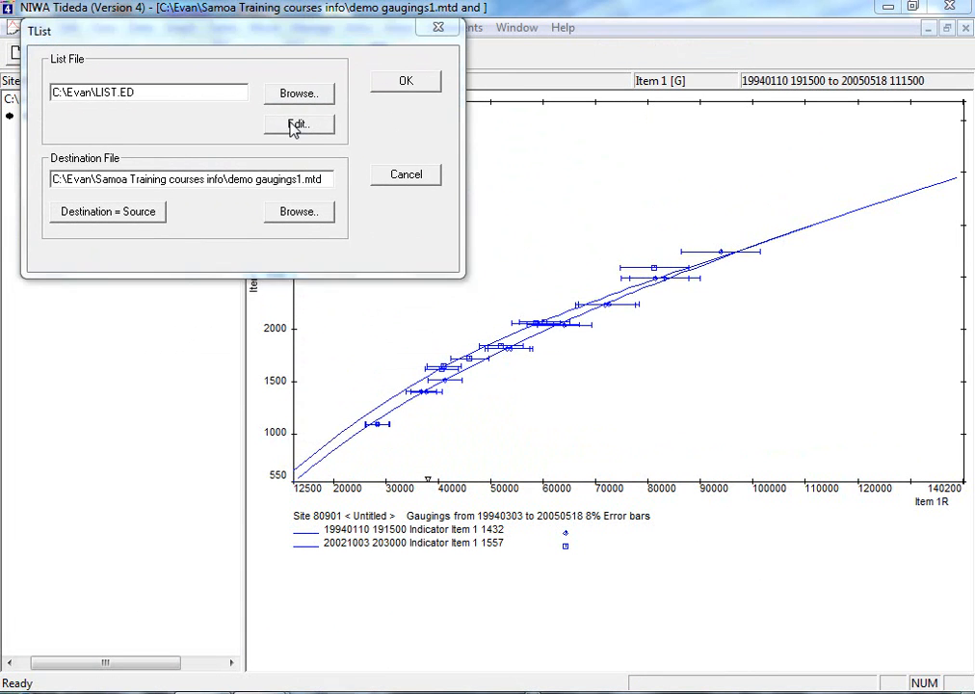
{"action": "left_click_drag", "start_coordinate": [906, 283], "coordinate": [548, 289]}
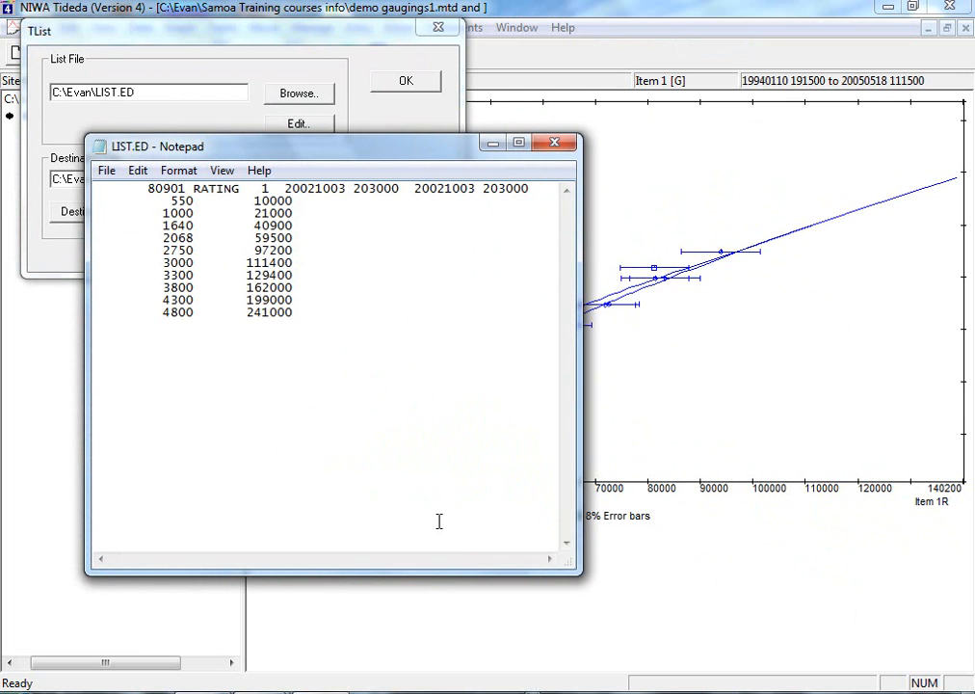
{"action": "left_click_drag", "start_coordinate": [424, 574], "coordinate": [406, 426]}
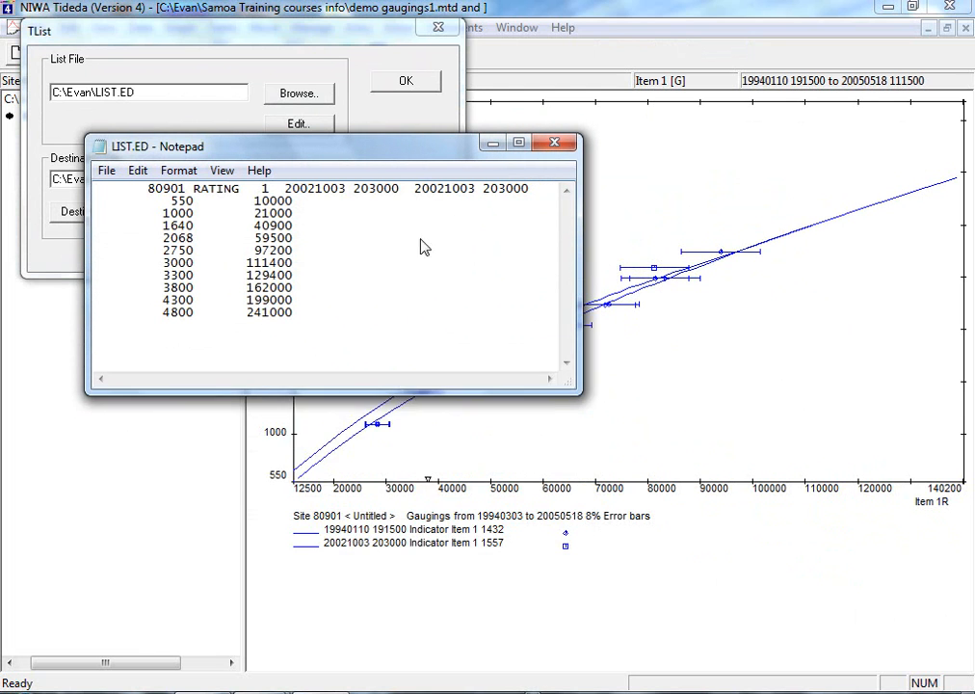
{"action": "left_click_drag", "start_coordinate": [363, 154], "coordinate": [753, 399]}
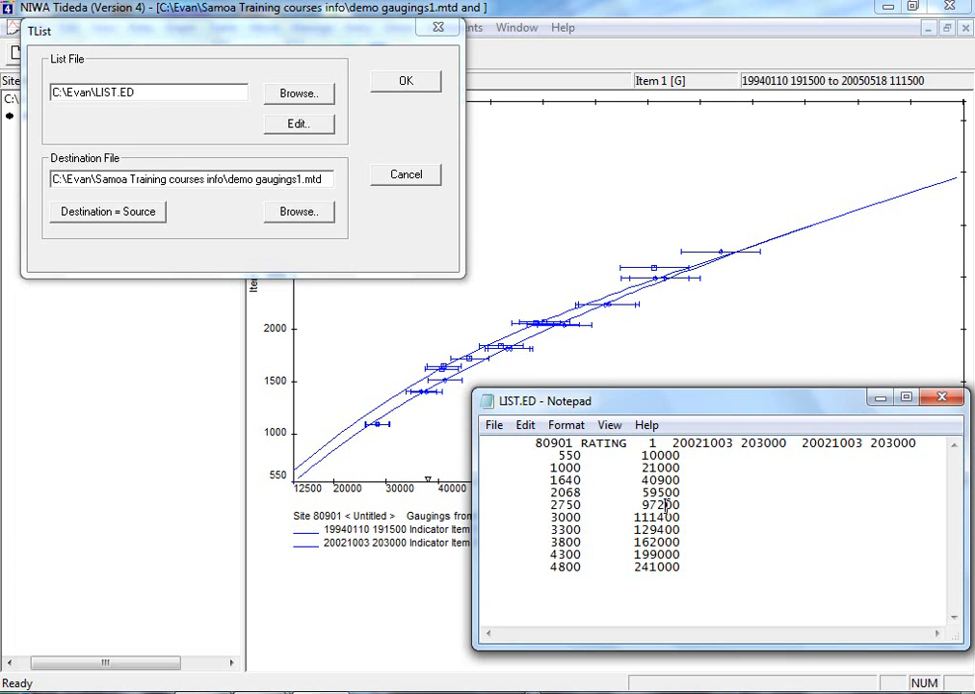
Set the flow at stage 2750 to 93900 in LIST.ED.
{"action": "key", "text": "BackSpace"}
{"action": "key", "text": "BackSpace"}
{"action": "type", "text": "3900"}
{"action": "key", "text": "Delete"}
{"action": "key", "text": "Delete"}
Save and close LIST.ED, and import the rating with the new stage 2750 flow into demo gaugings1.mtd.
{"action": "left_click", "coordinate": [494, 426]}
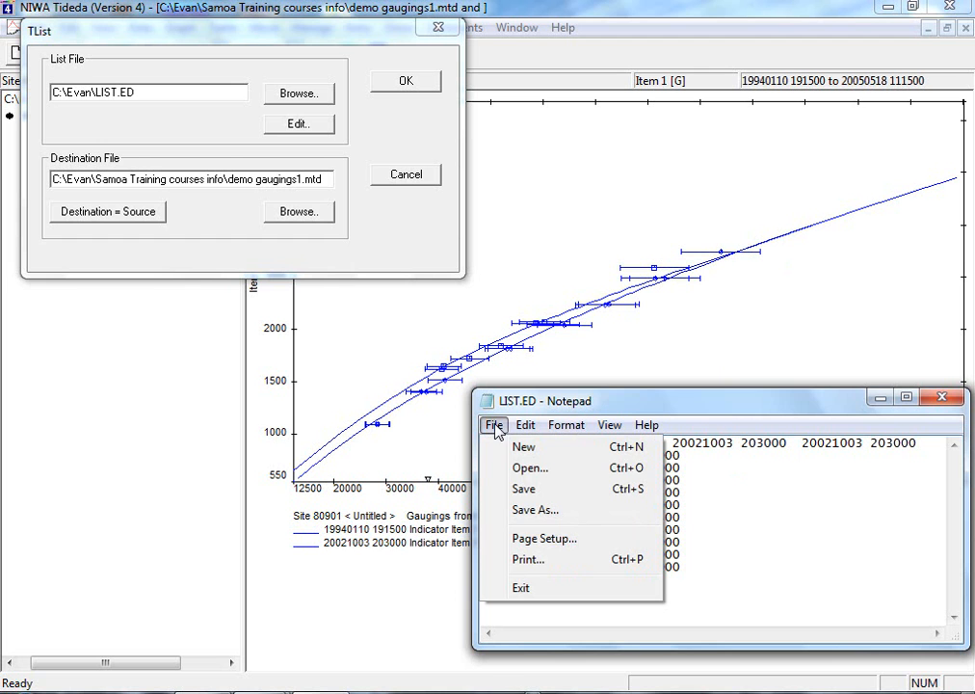
{"action": "left_click", "coordinate": [525, 490]}
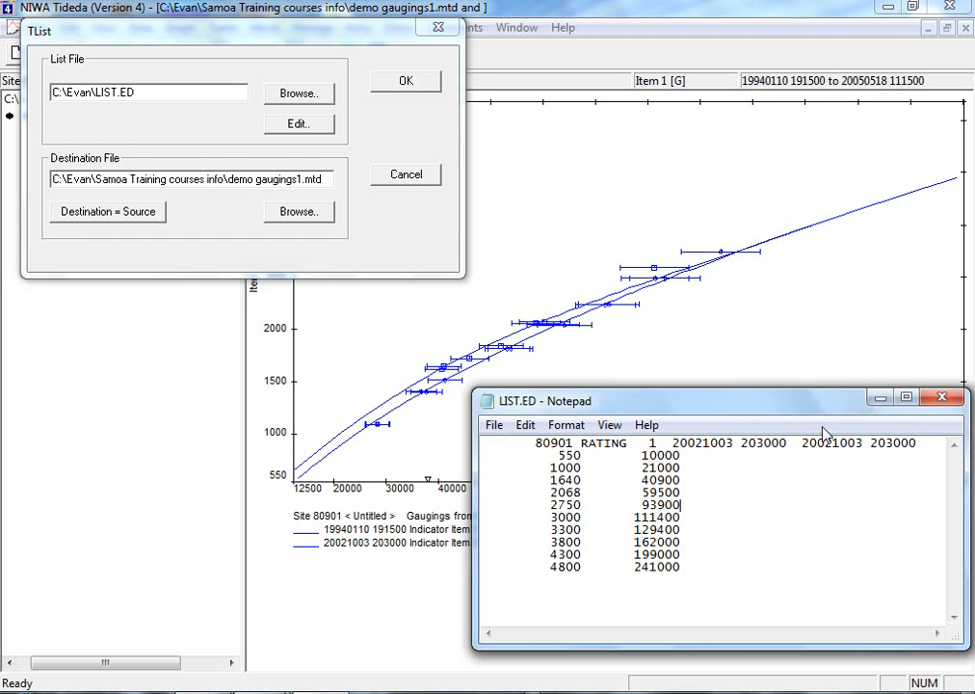
{"action": "left_click", "coordinate": [942, 397]}
{"action": "left_click", "coordinate": [407, 83]}
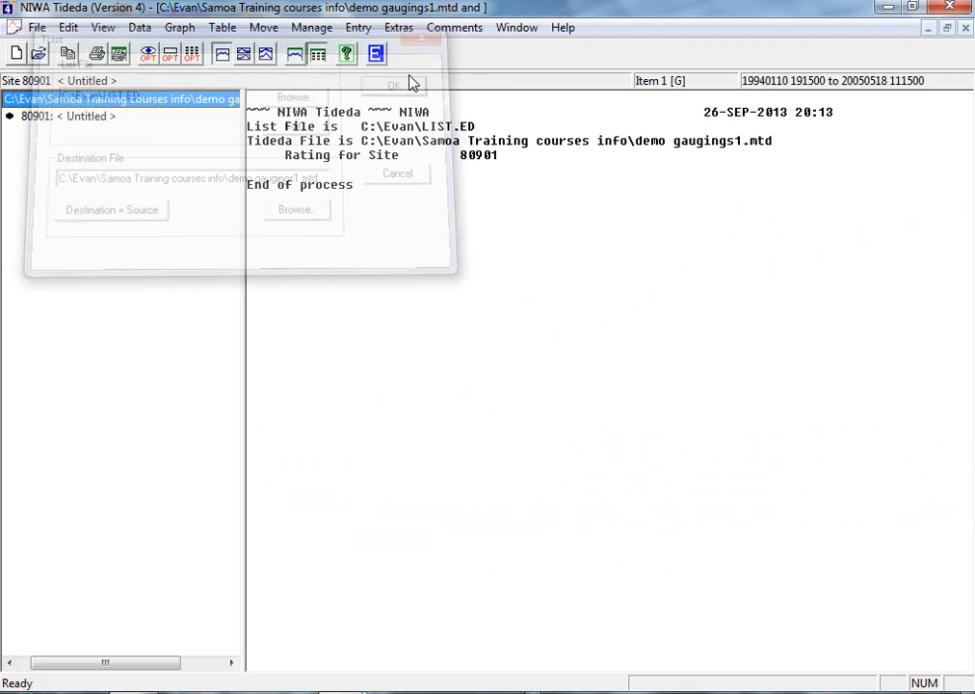
Replot the ratings with gaugings and error bars to check the curve around stage 2750.
{"action": "left_click", "coordinate": [176, 29]}
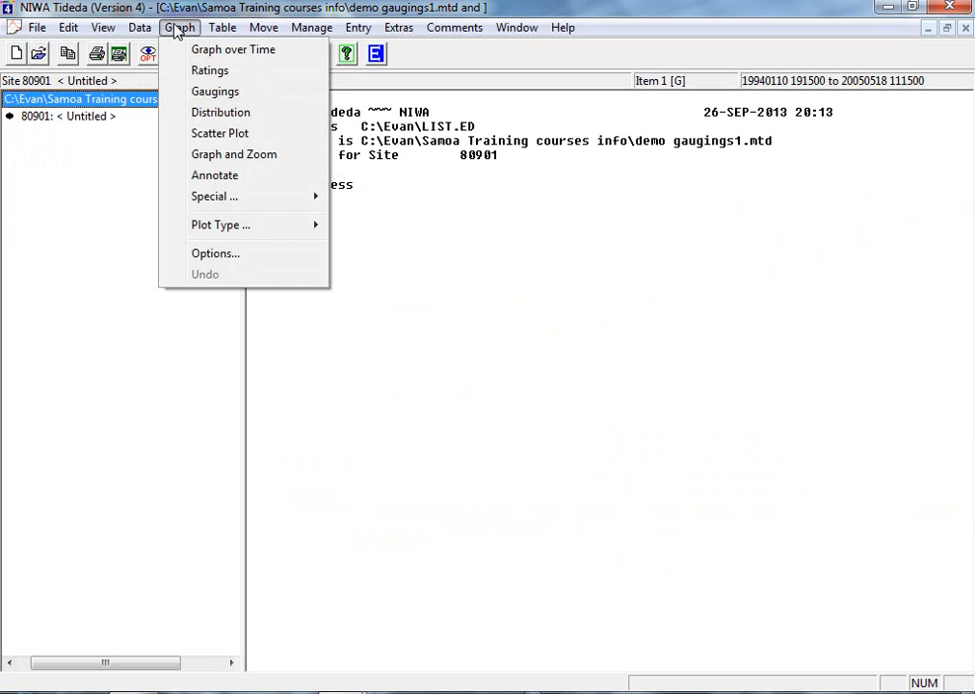
{"action": "left_click", "coordinate": [204, 74]}
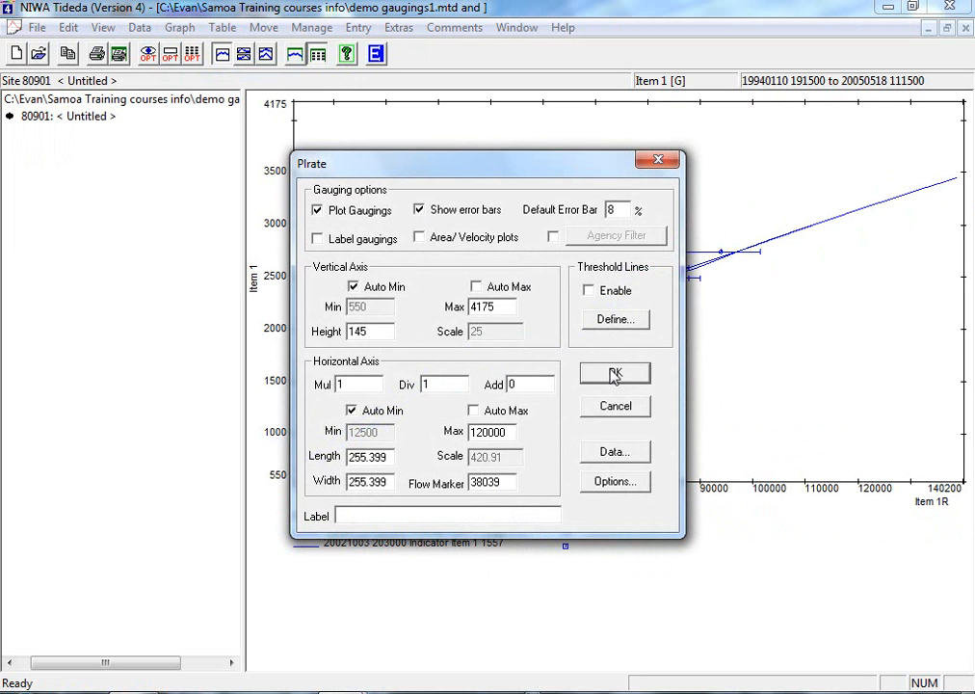
{"action": "left_click", "coordinate": [614, 373]}
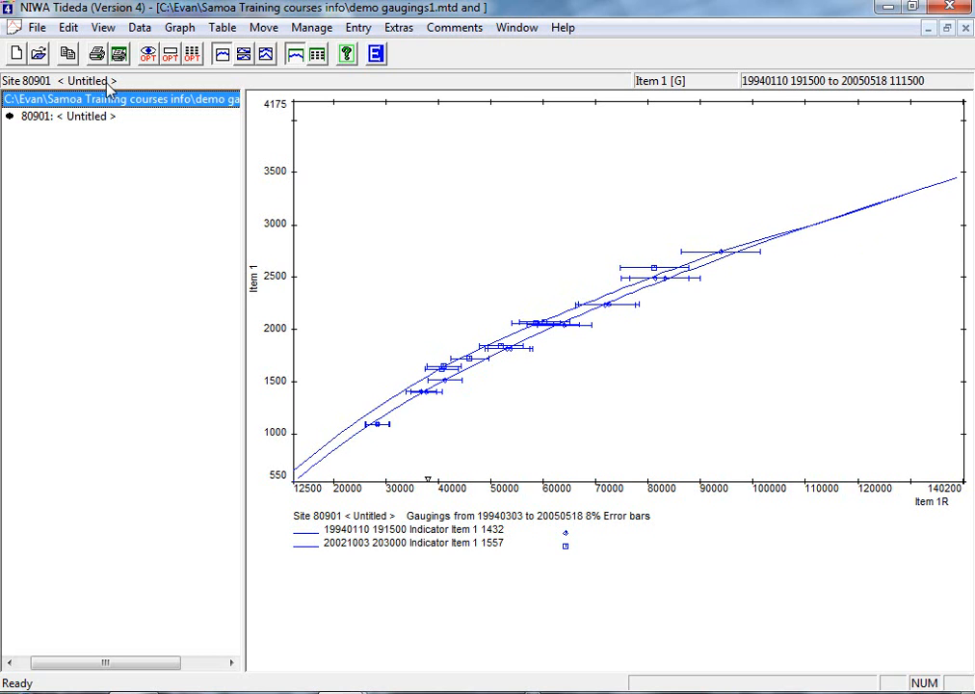
Reopen LIST.ED from the Fully Specified list import, delete the rating row for stage 3000, and realign the stage 3300 row.
{"action": "left_click", "coordinate": [358, 28]}
{"action": "mouse_move", "coordinate": [387, 53]}
{"action": "left_click", "coordinate": [659, 50]}
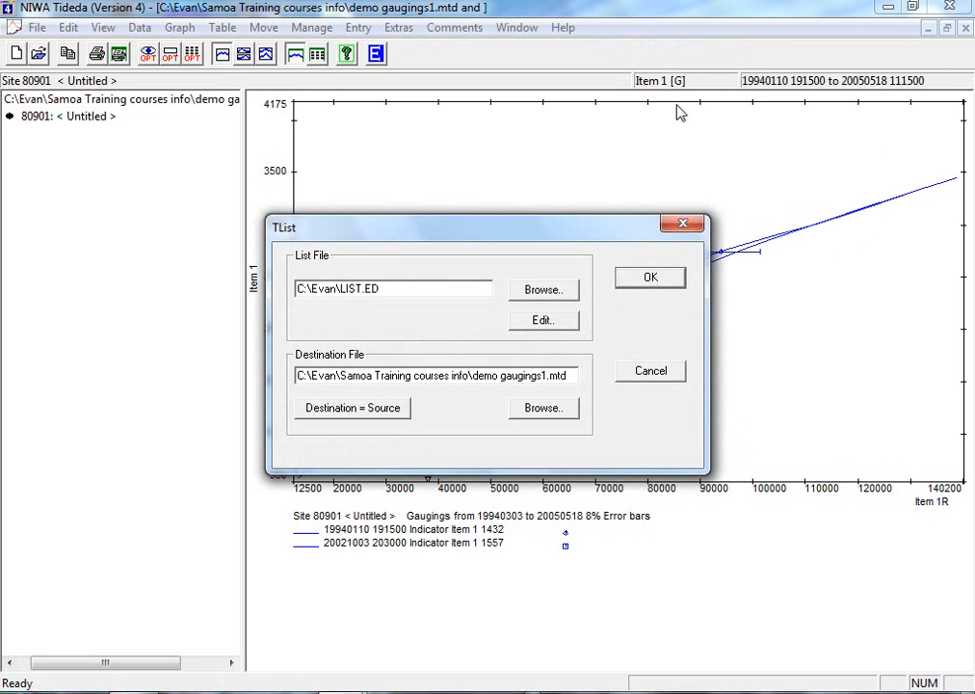
{"action": "left_click", "coordinate": [542, 322]}
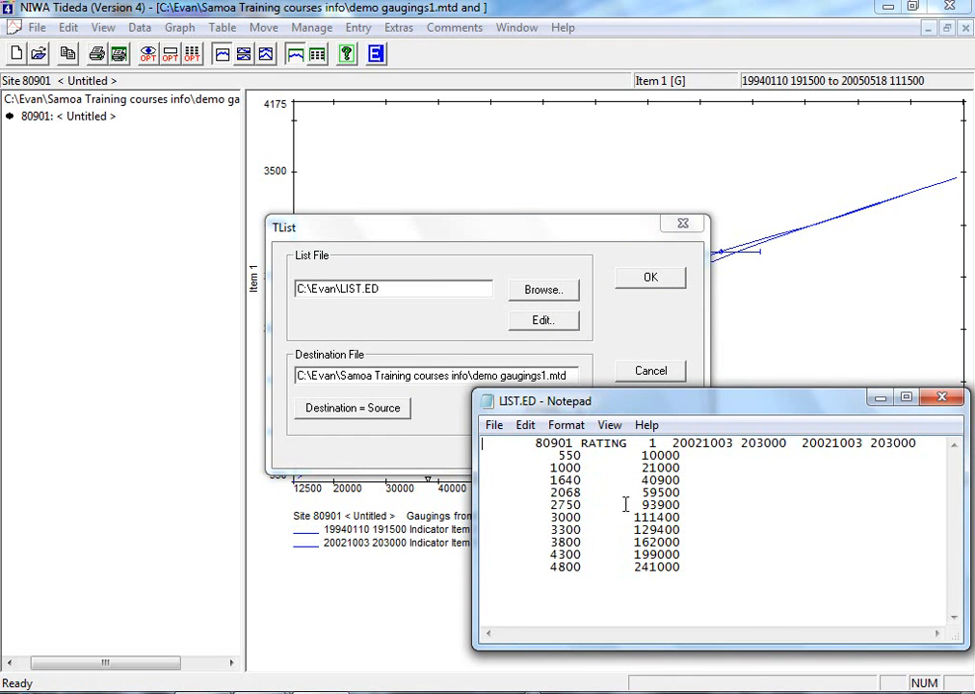
{"action": "left_click_drag", "start_coordinate": [677, 401], "coordinate": [626, 330]}
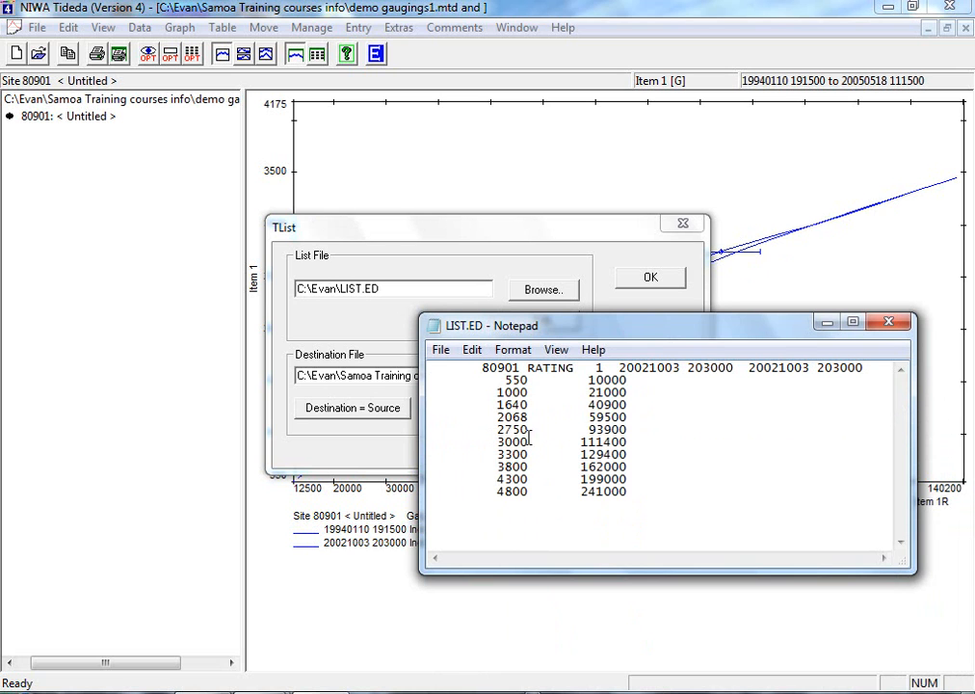
{"action": "left_click_drag", "start_coordinate": [626, 442], "coordinate": [482, 438]}
{"action": "key", "text": "Delete"}
{"action": "key", "text": "Delete"}
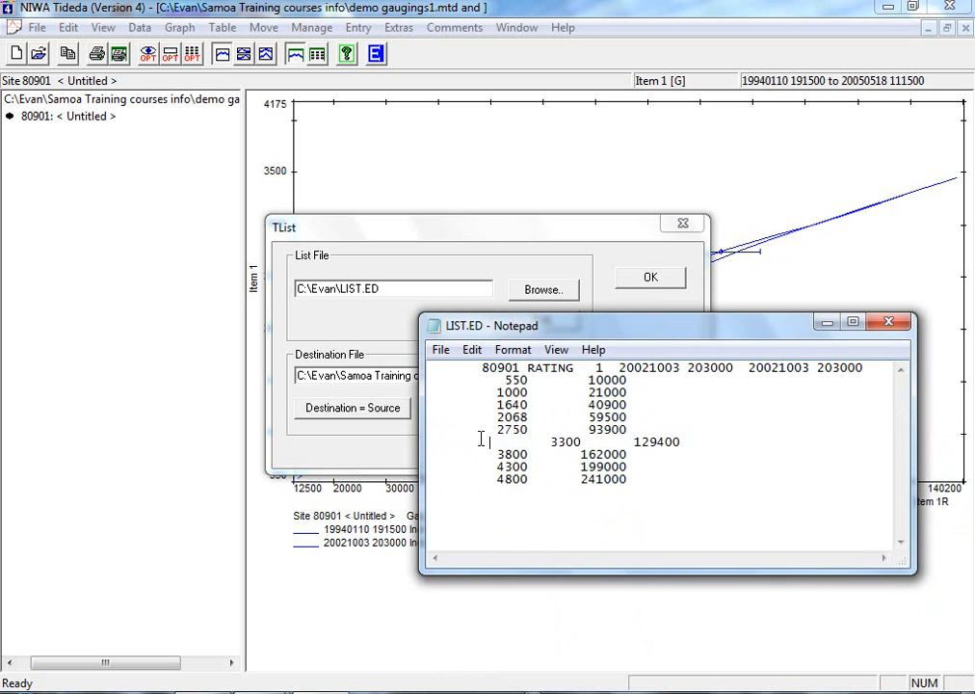
{"action": "key", "text": "Delete"}
{"action": "key", "text": "Delete"}
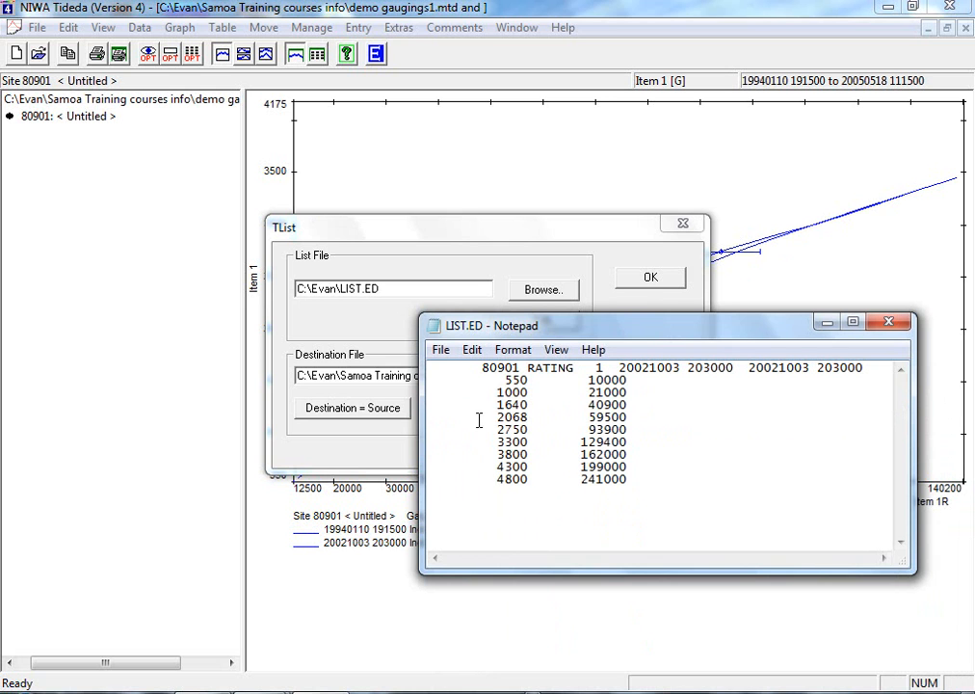
Save and close LIST.ED, and import the rating without the stage 3000 point into demo gaugings1.mtd.
{"action": "left_click", "coordinate": [440, 351]}
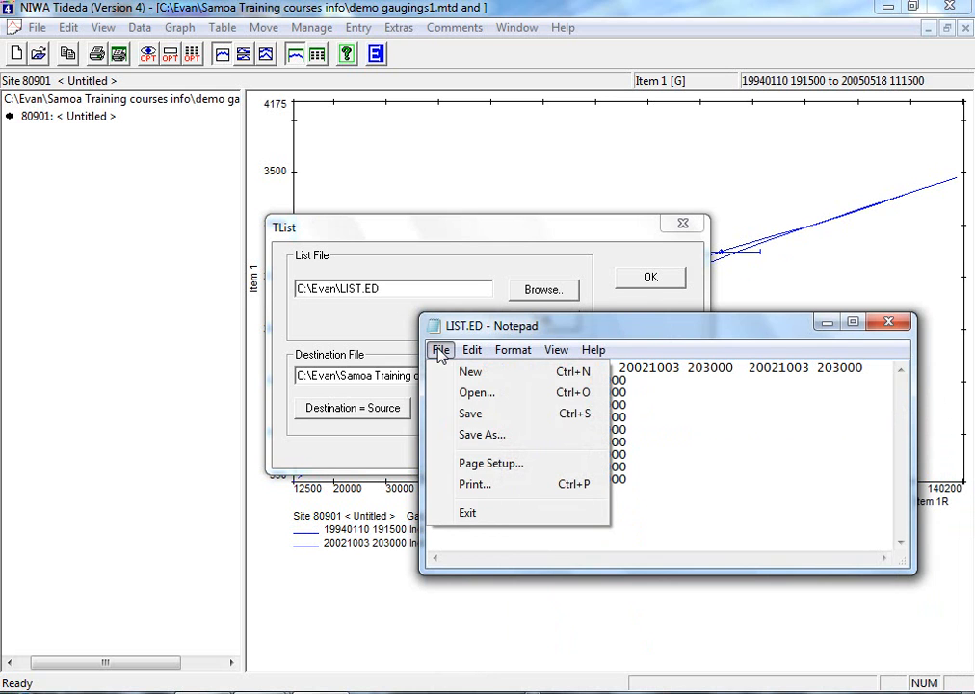
{"action": "left_click", "coordinate": [472, 414]}
{"action": "left_click", "coordinate": [892, 327]}
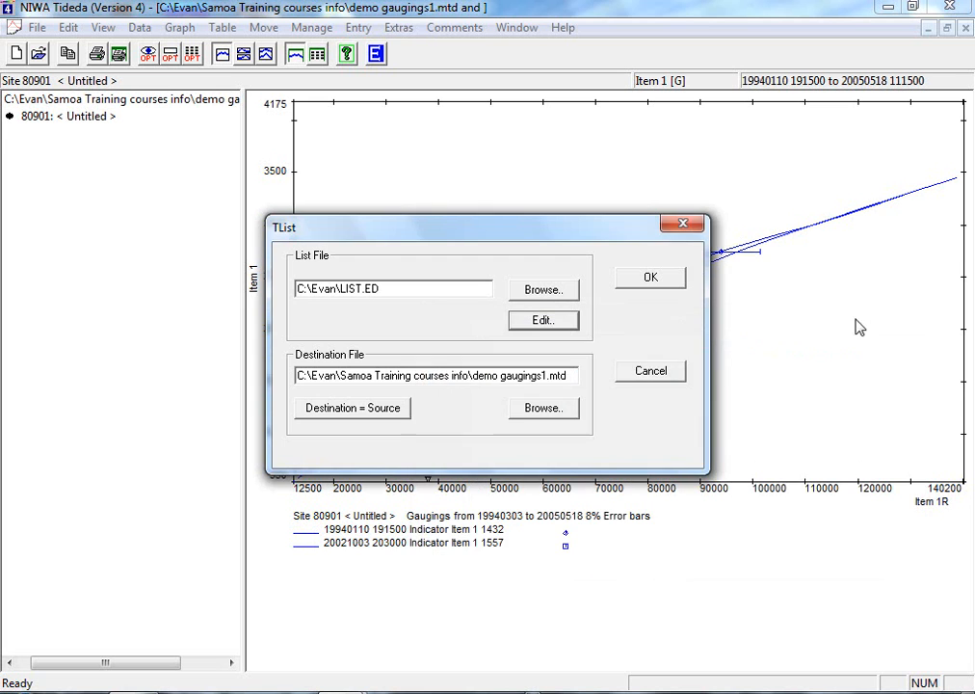
{"action": "left_click", "coordinate": [652, 279]}
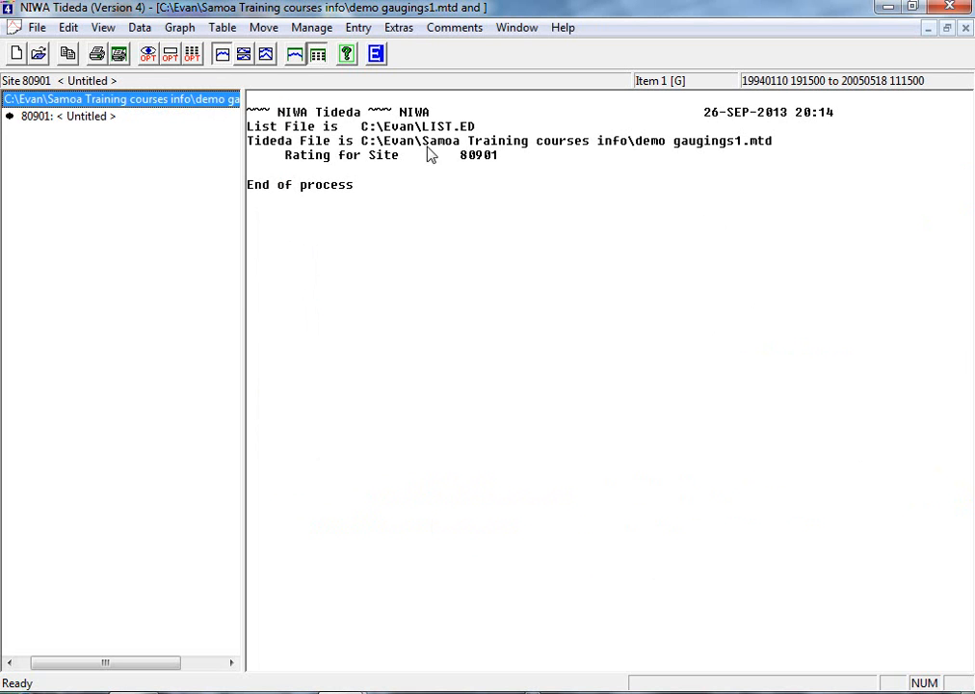
Replot the ratings with gaugings to check how the new curve merges with the old one at high stages.
{"action": "left_click", "coordinate": [176, 28]}
{"action": "left_click", "coordinate": [194, 72]}
{"action": "left_click", "coordinate": [621, 376]}
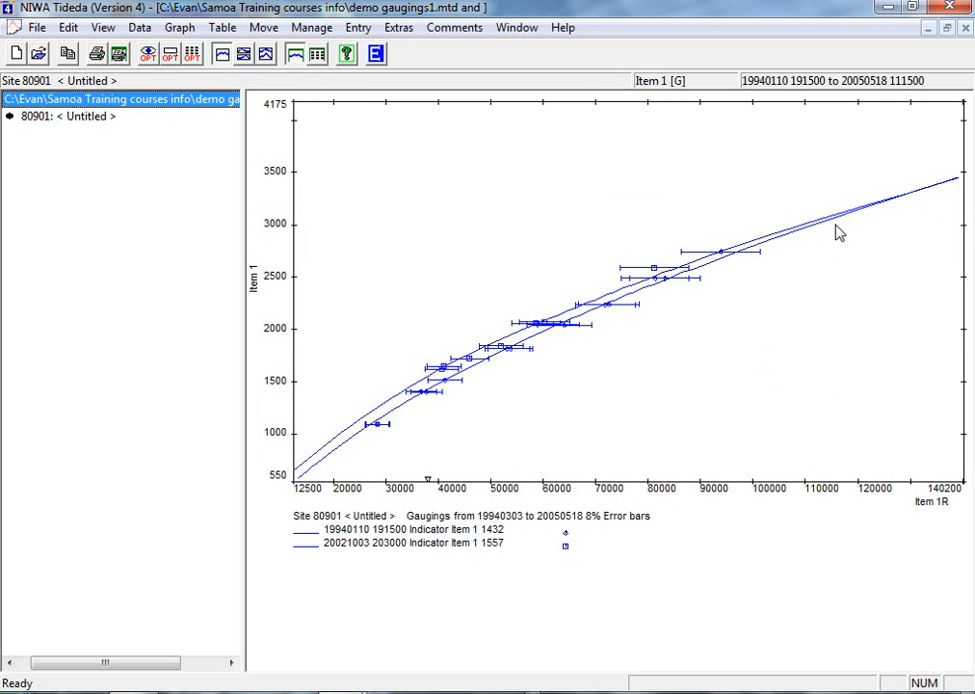